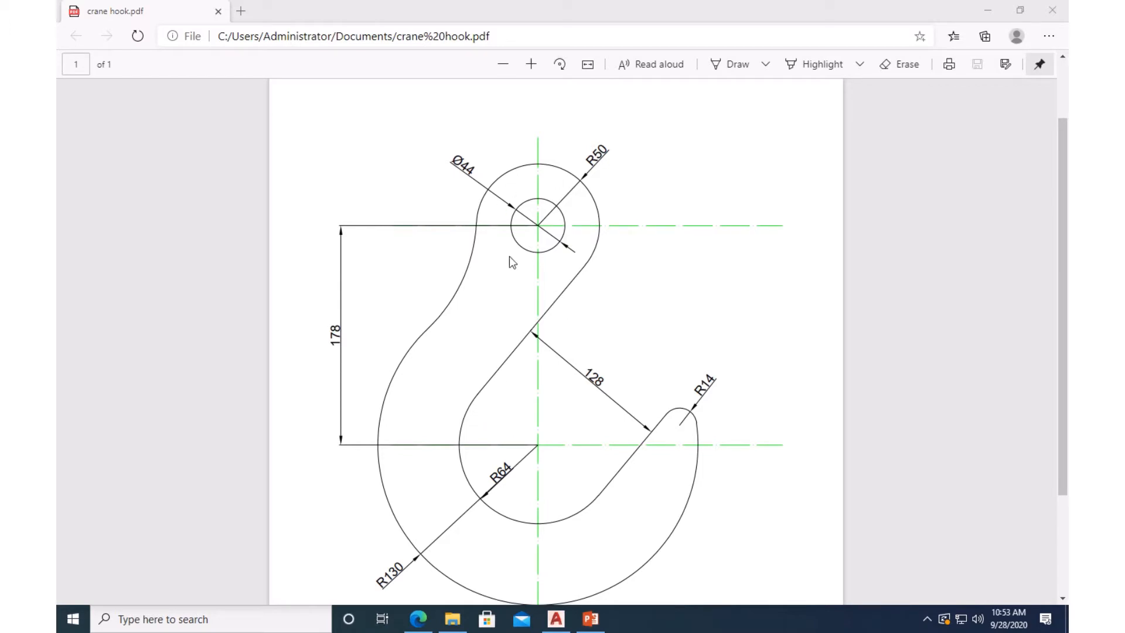
- Switch to AutoCAD and start a new drawing from the acadiso template
left_click(555, 620)
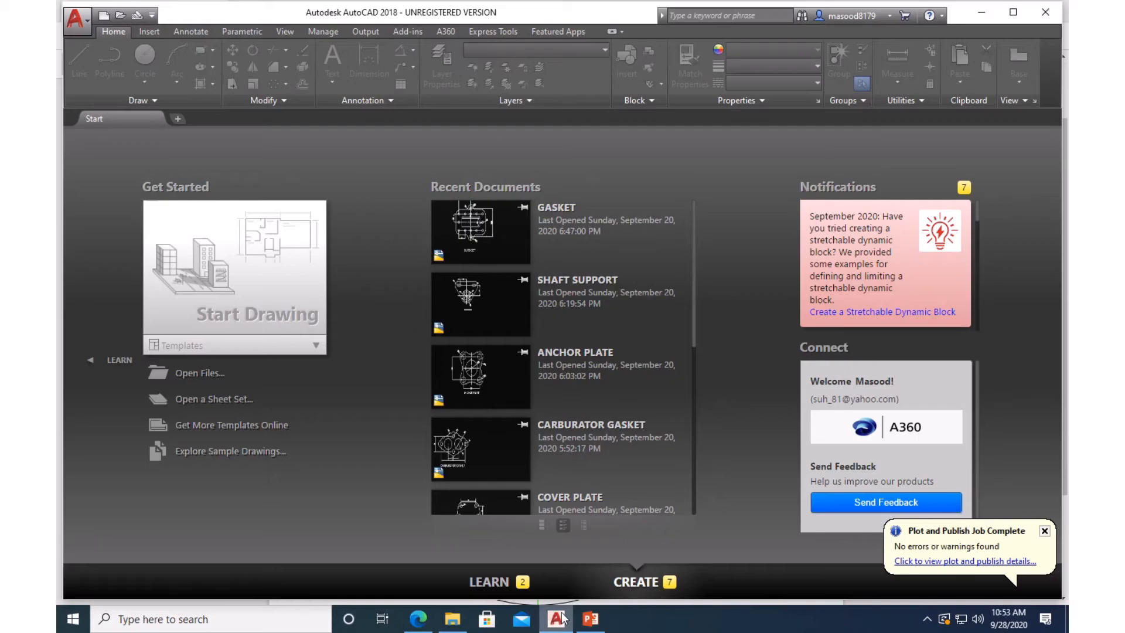
left_click(104, 17)
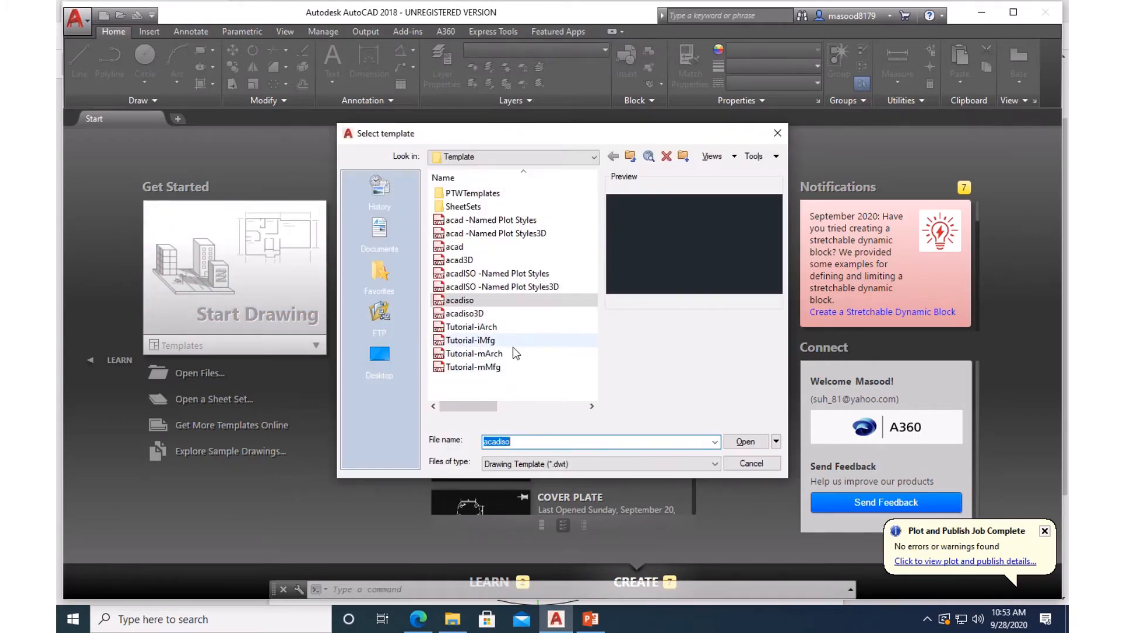
left_click(745, 441)
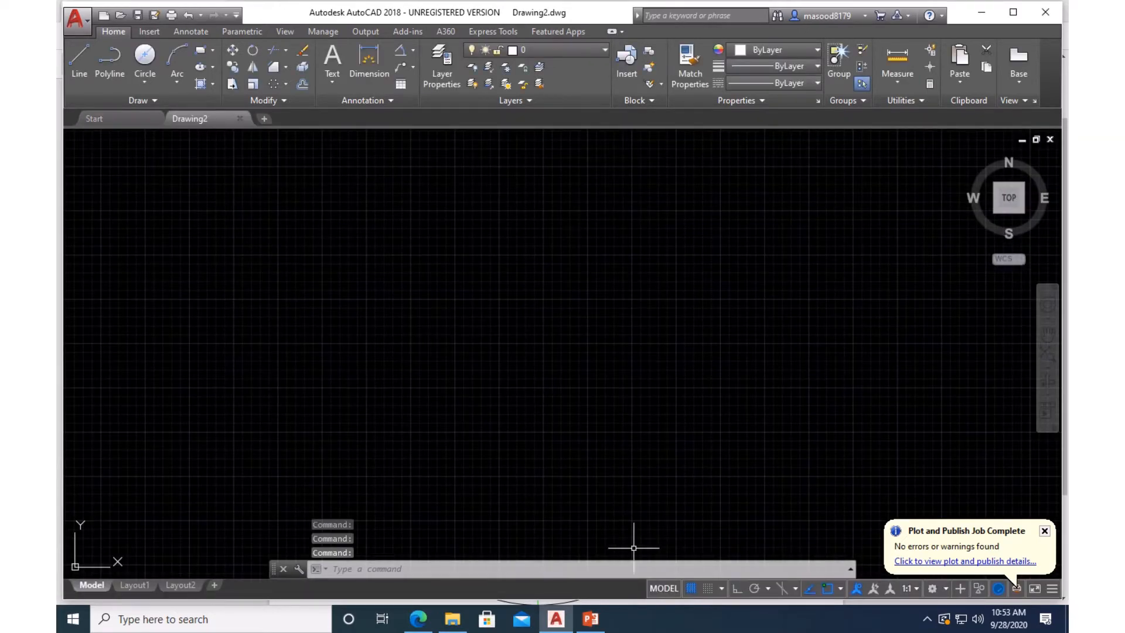
- Turn Ortho mode on and draw a vertical centre line about 333 units long
left_click(739, 591)
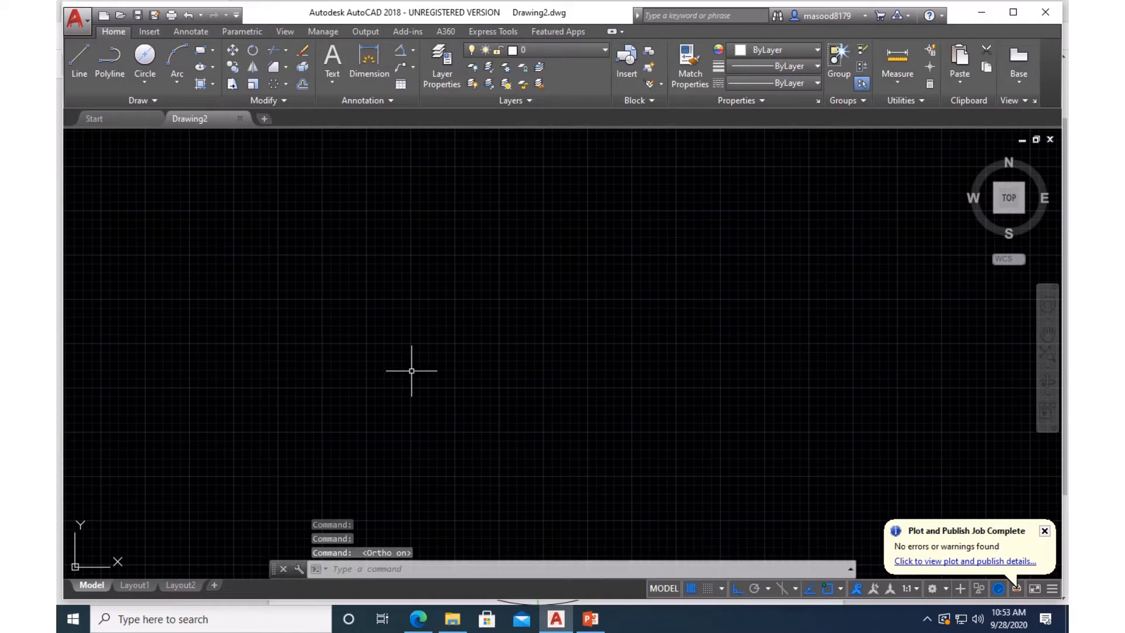
left_click(80, 61)
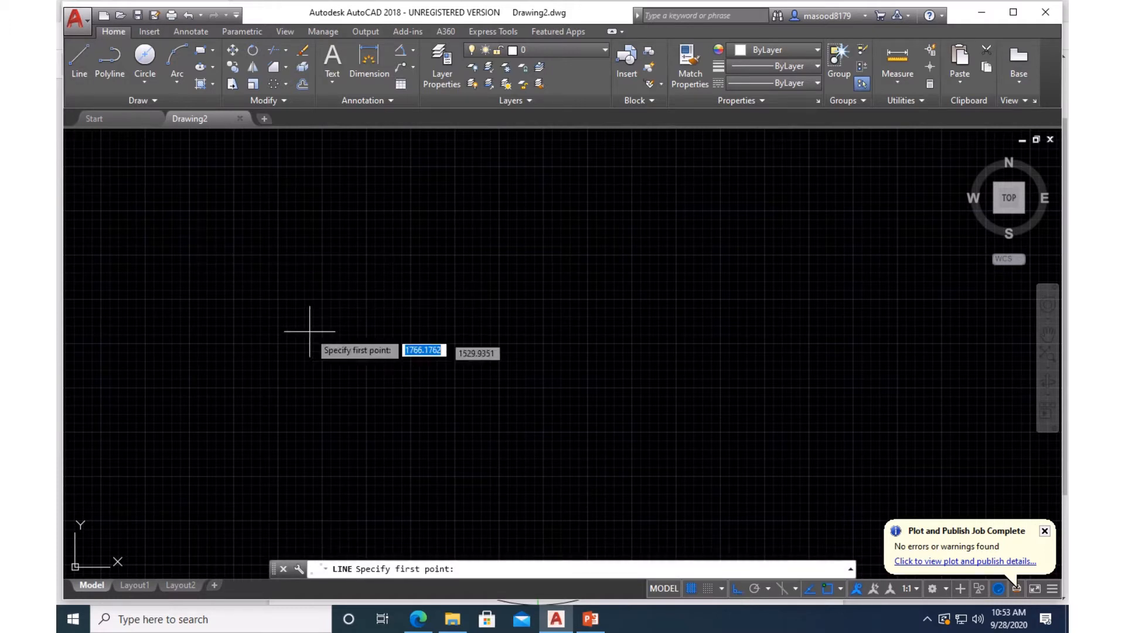
left_click(227, 205)
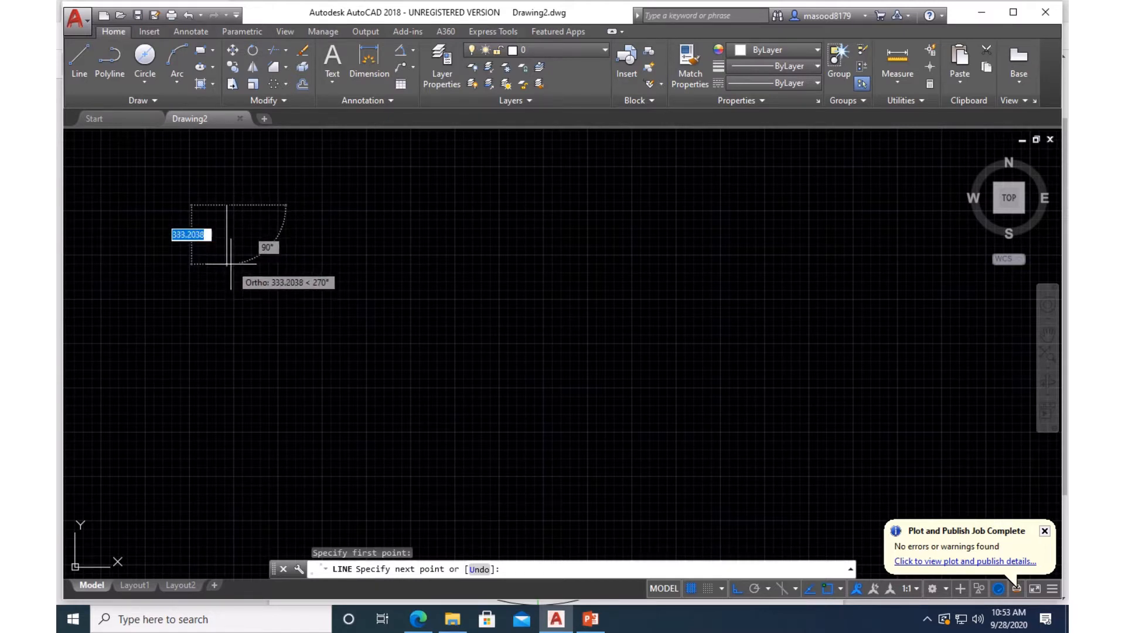
left_click(226, 265)
key("Return")
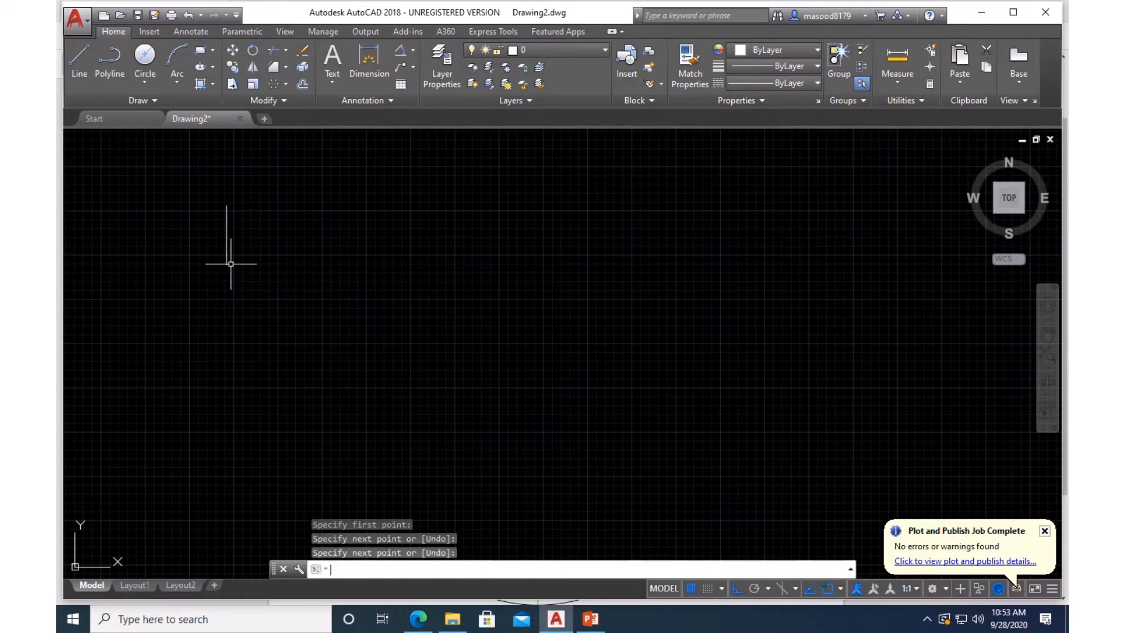
- Draw a shorter horizontal centre line crossing the vertical line near its upper end
left_click(84, 62)
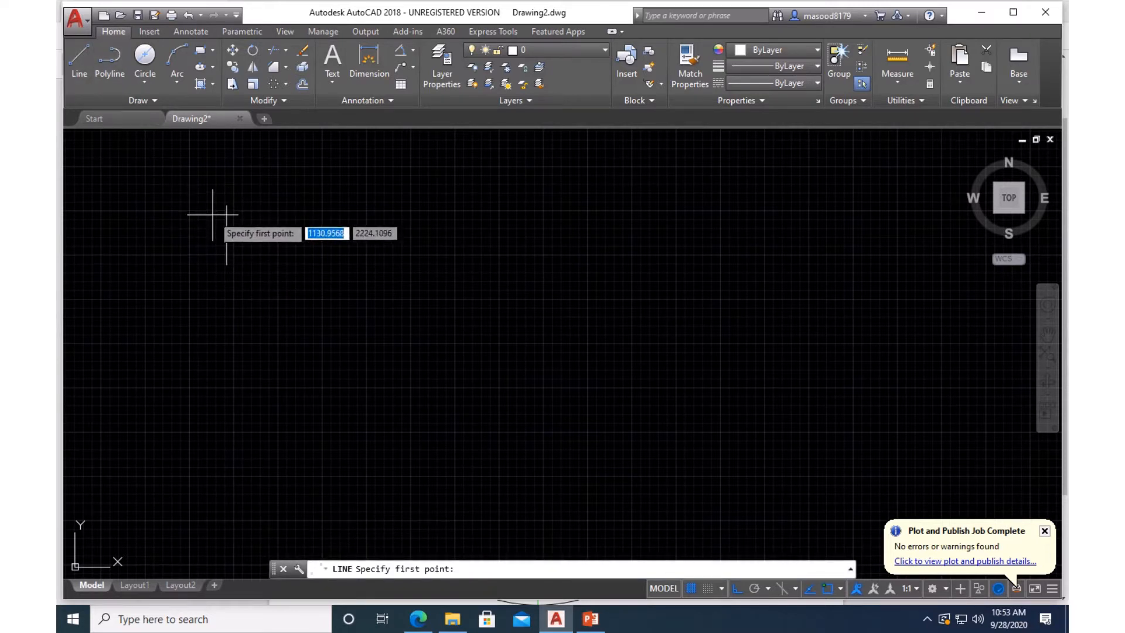
left_click(214, 215)
left_click(248, 215)
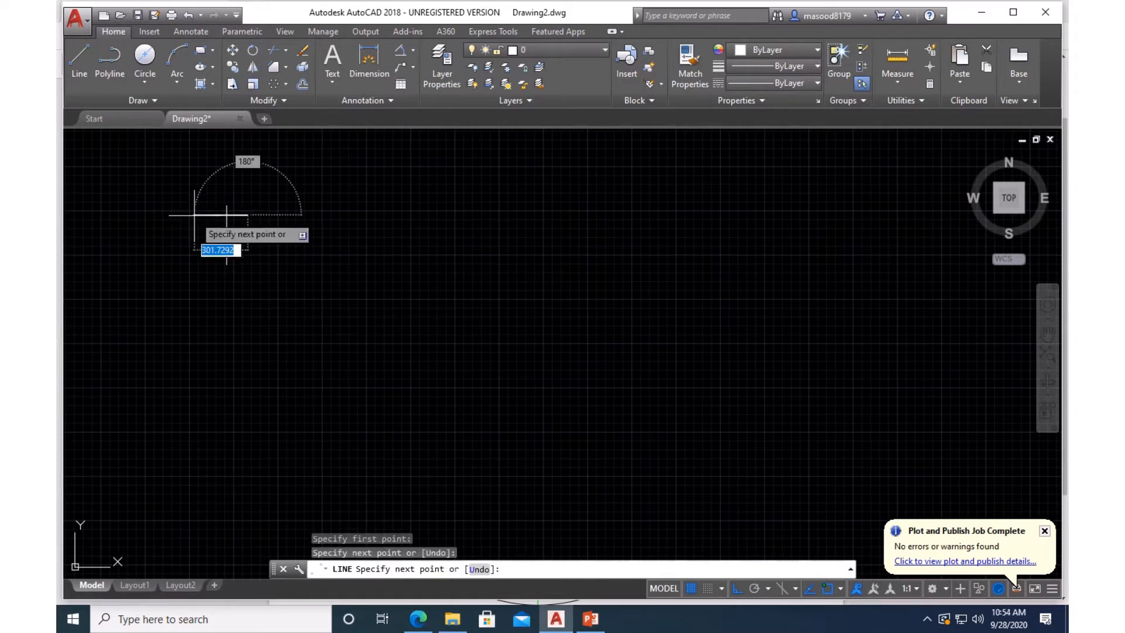
key("Return")
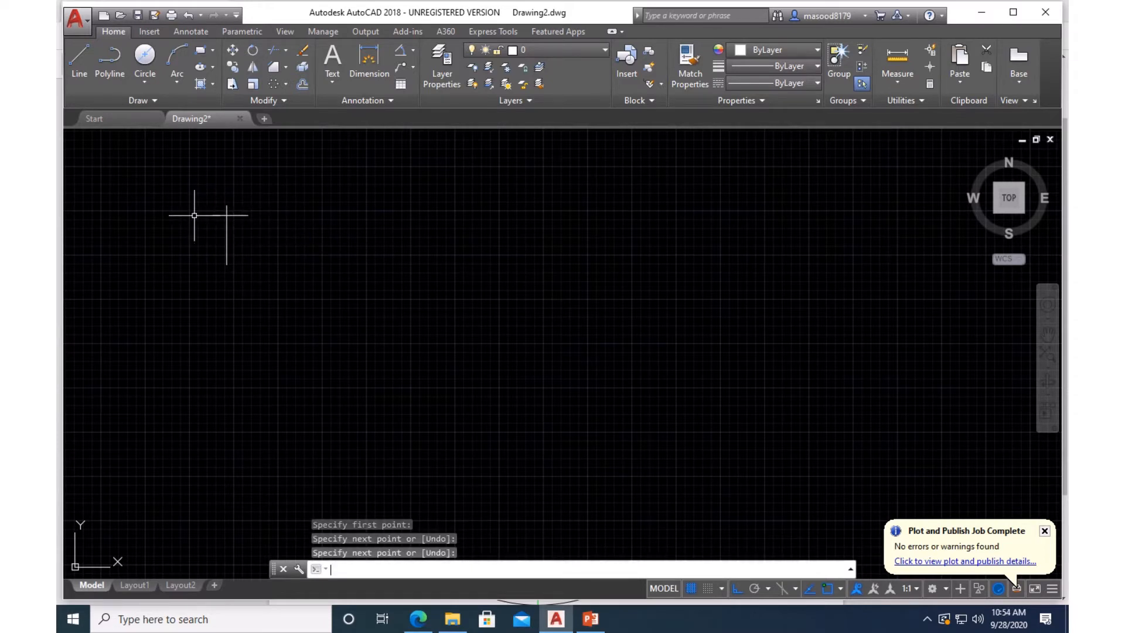
- Offset the horizontal centre line 178 units downward to make the lower centre line
type("z")
key("Return")
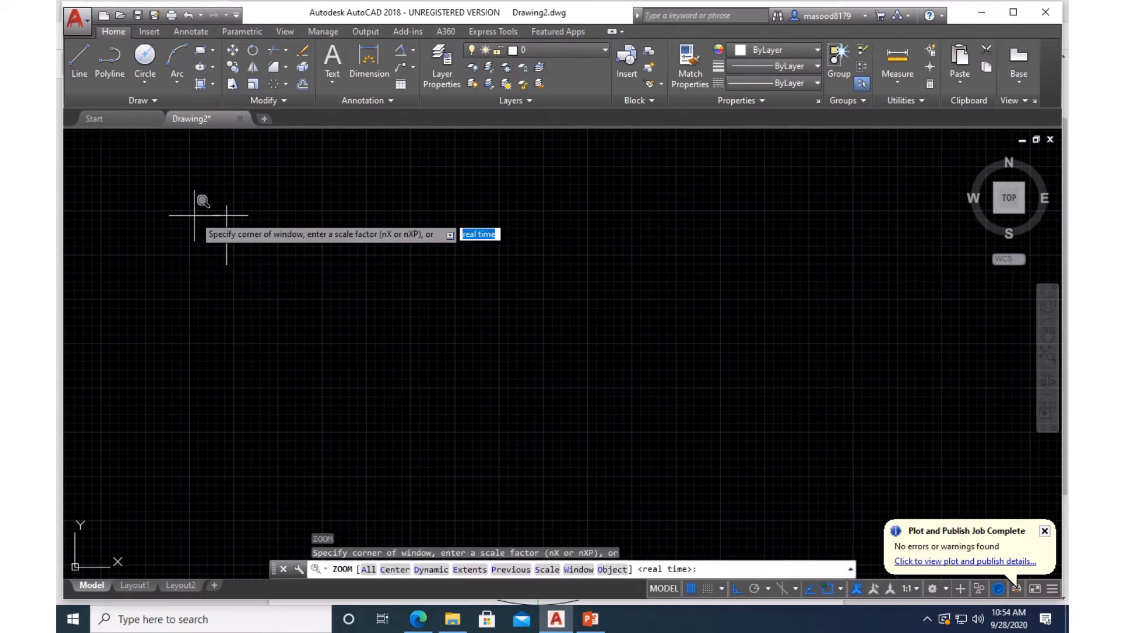
type("e")
key("Return")
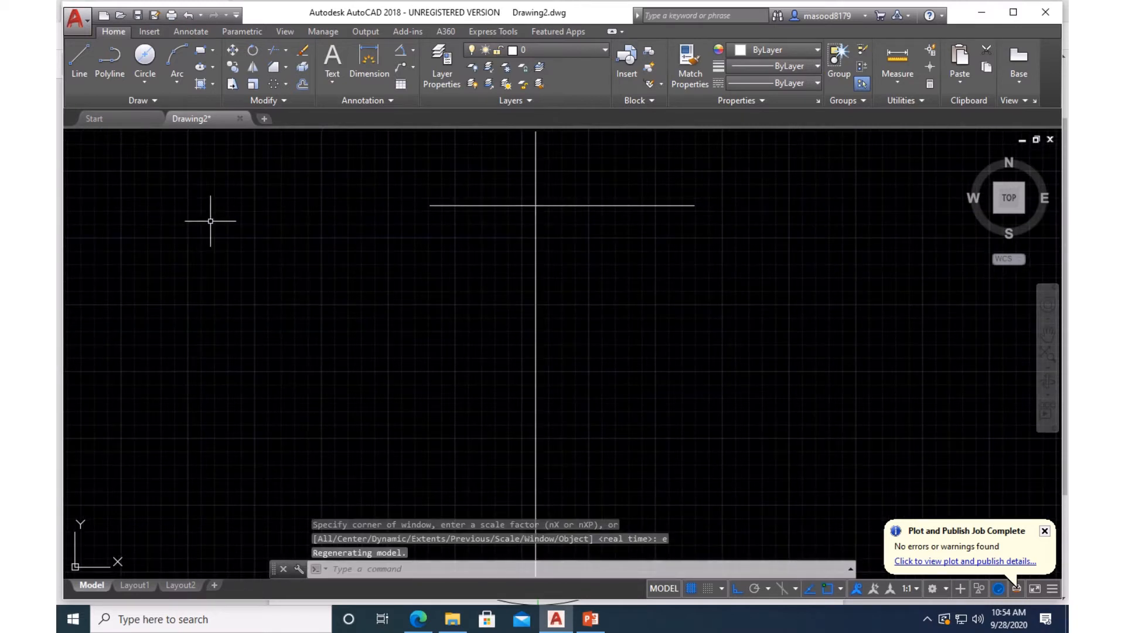
scroll(461, 285, "down", 2)
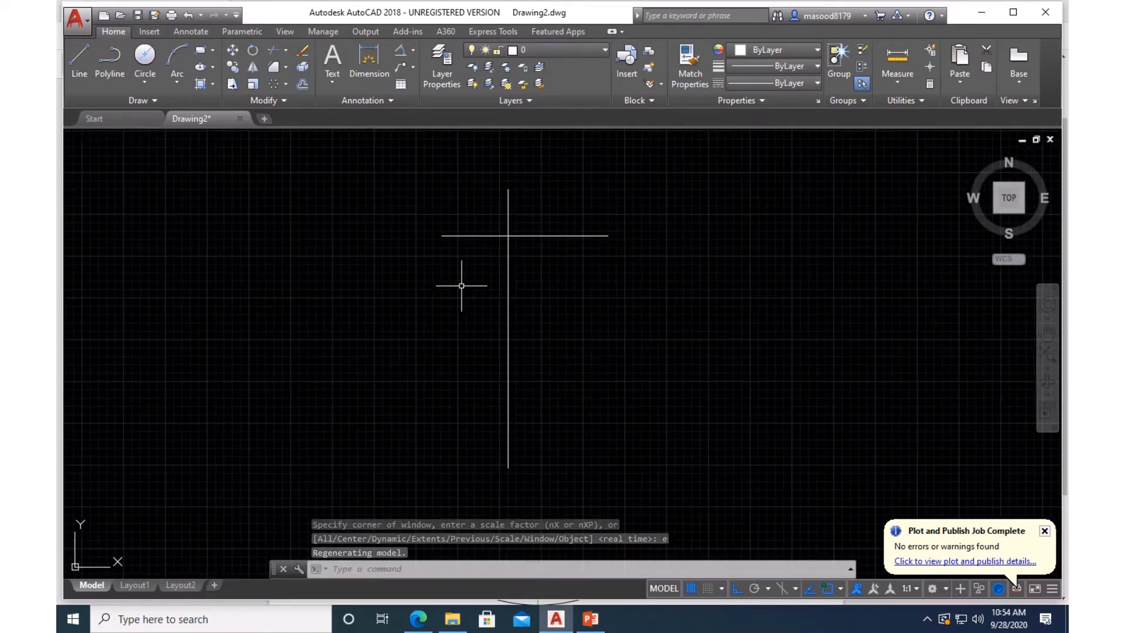
left_click(305, 84)
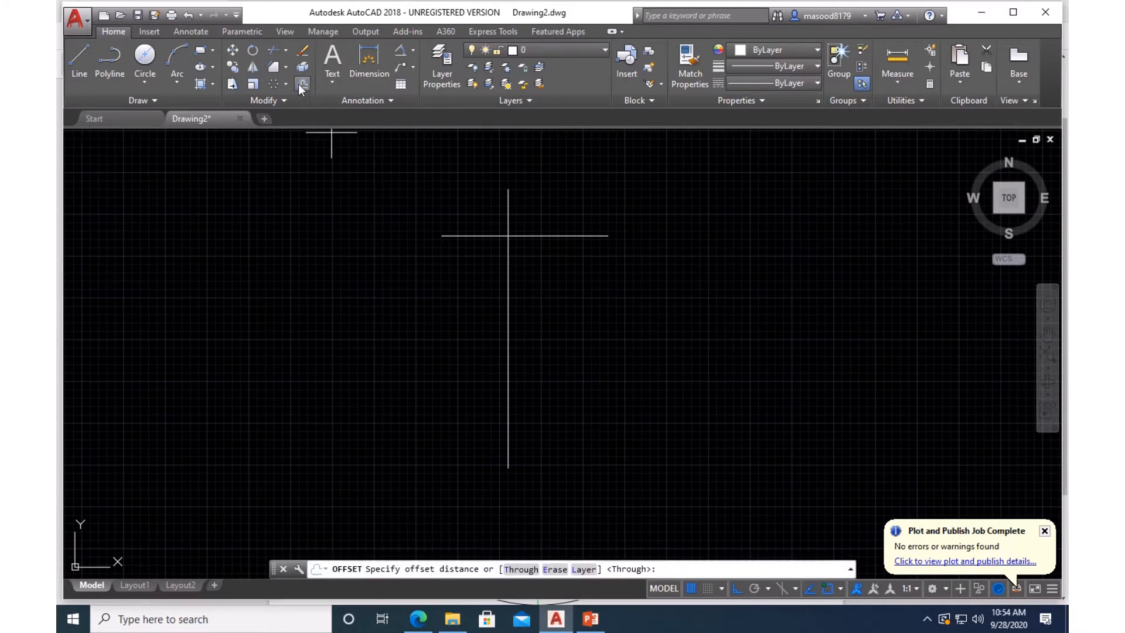
type("178")
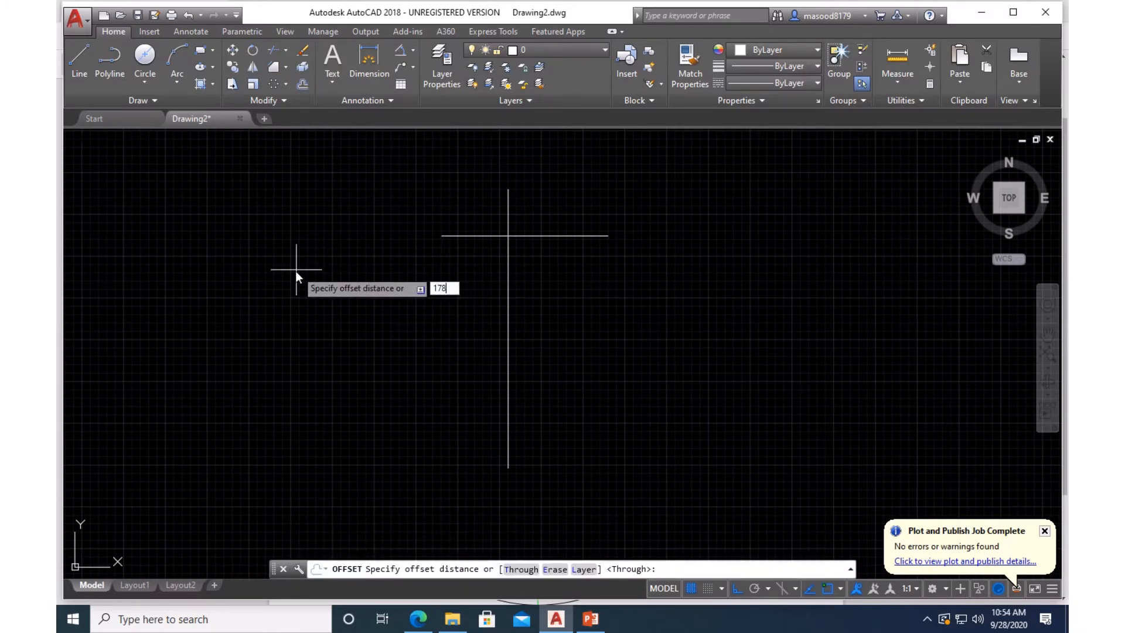
key("Return")
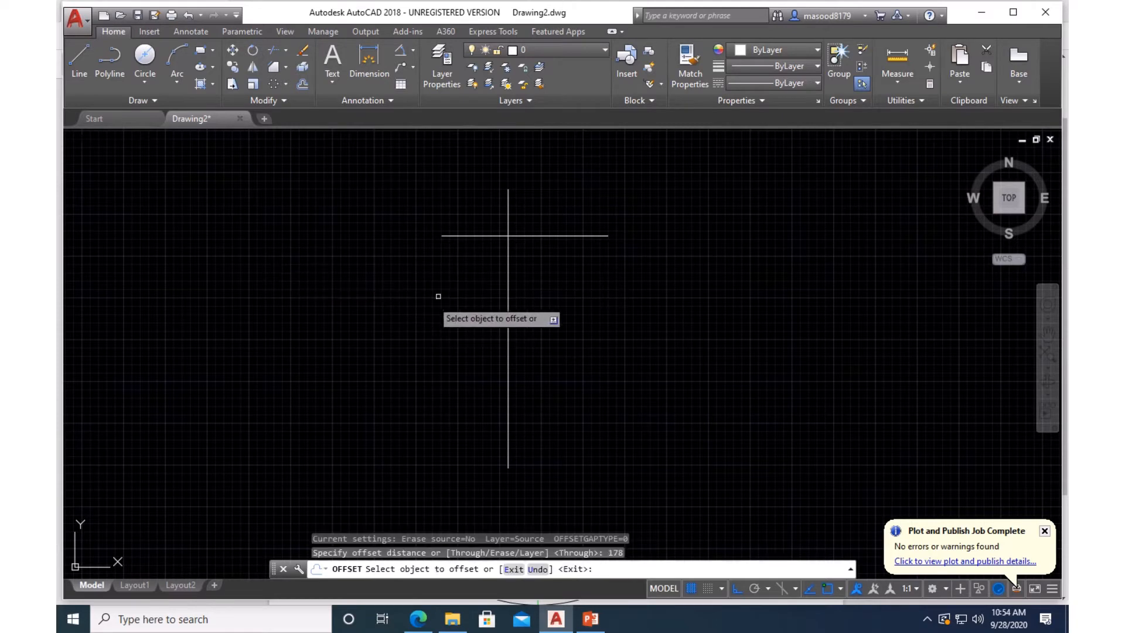
left_click(467, 235)
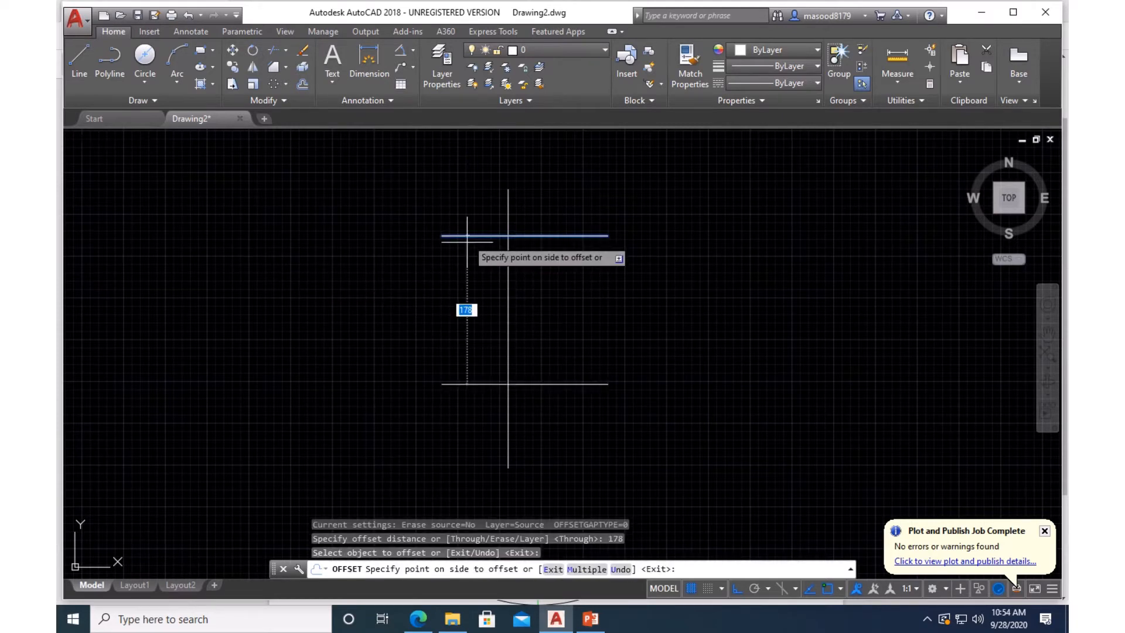
left_click(466, 319)
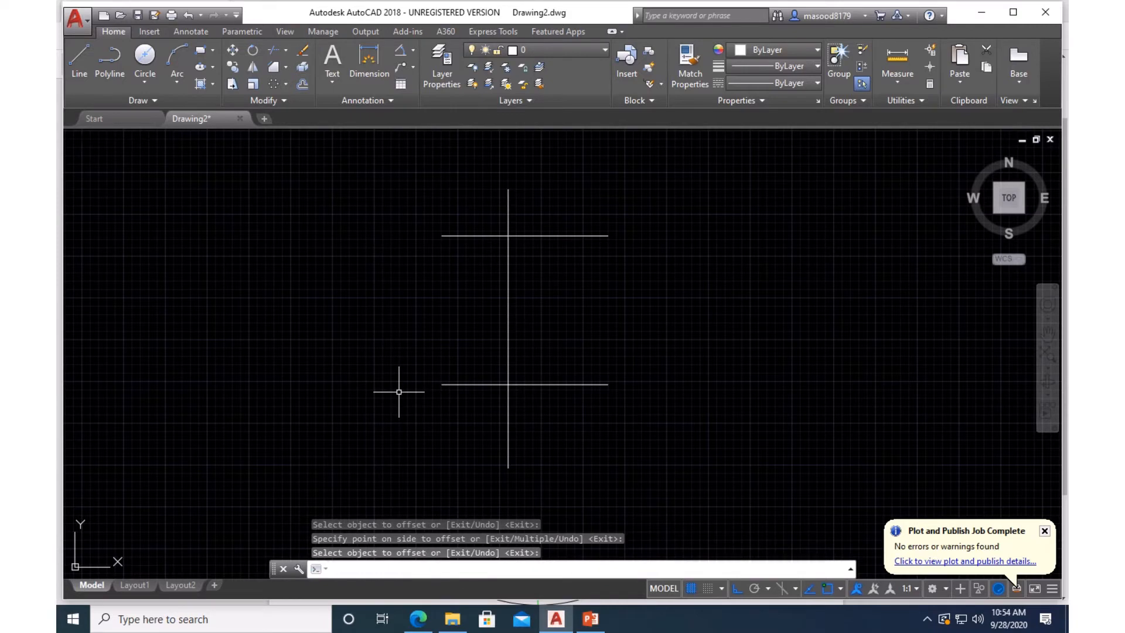
key("Return")
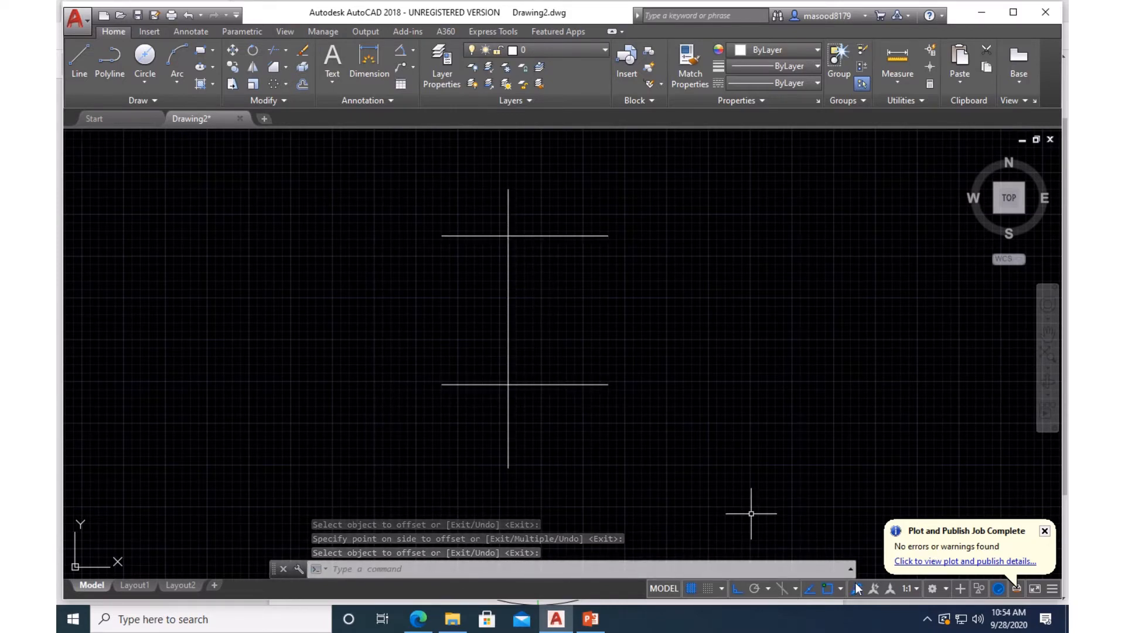
- Draw a circle of diameter 44 centred on the upper centre line intersection
right_click(826, 582)
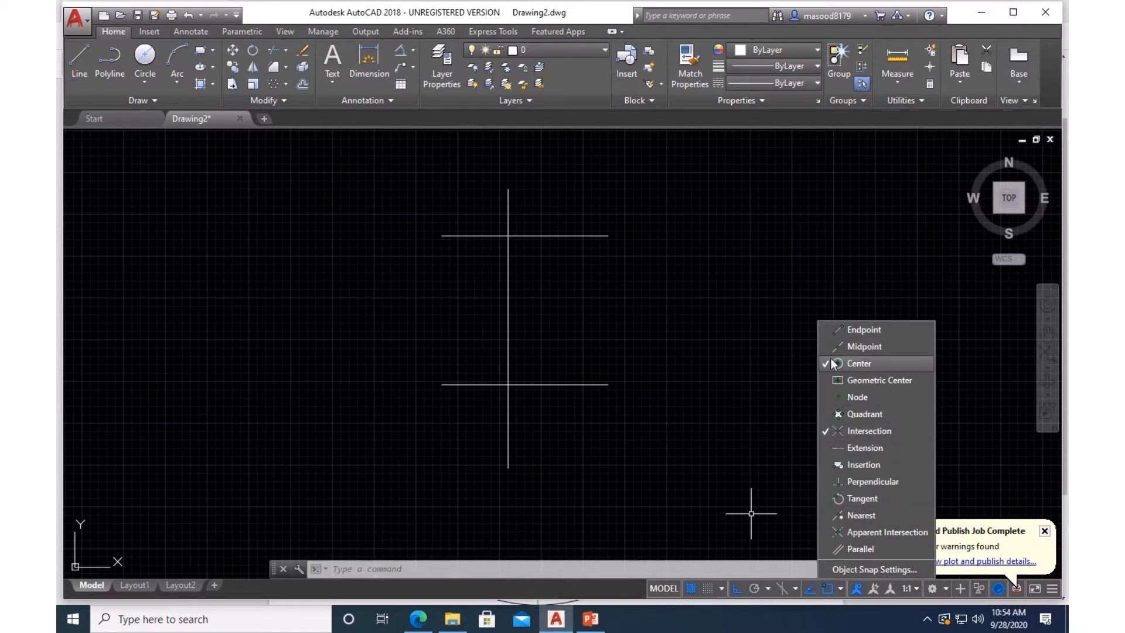
left_click(795, 363)
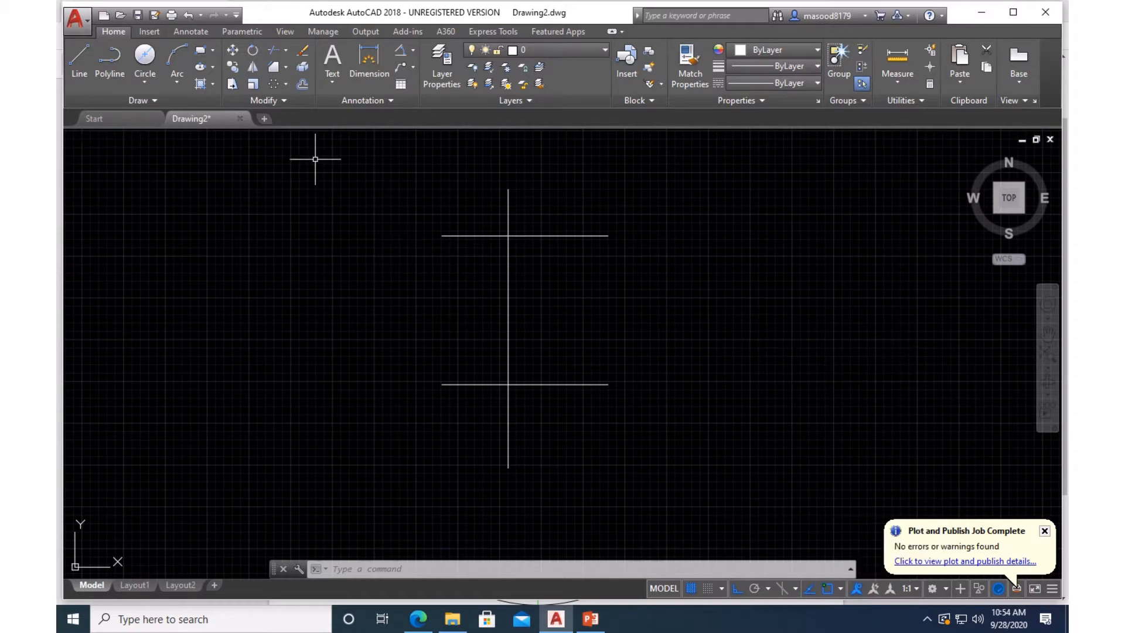
left_click(145, 82)
left_click(158, 130)
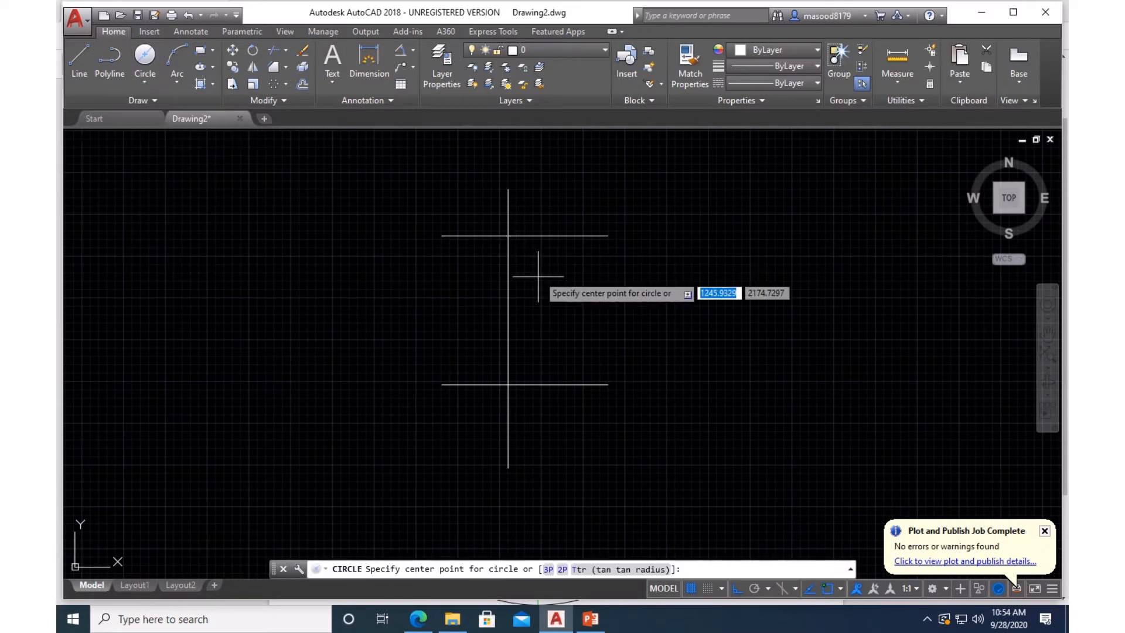
left_click(508, 235)
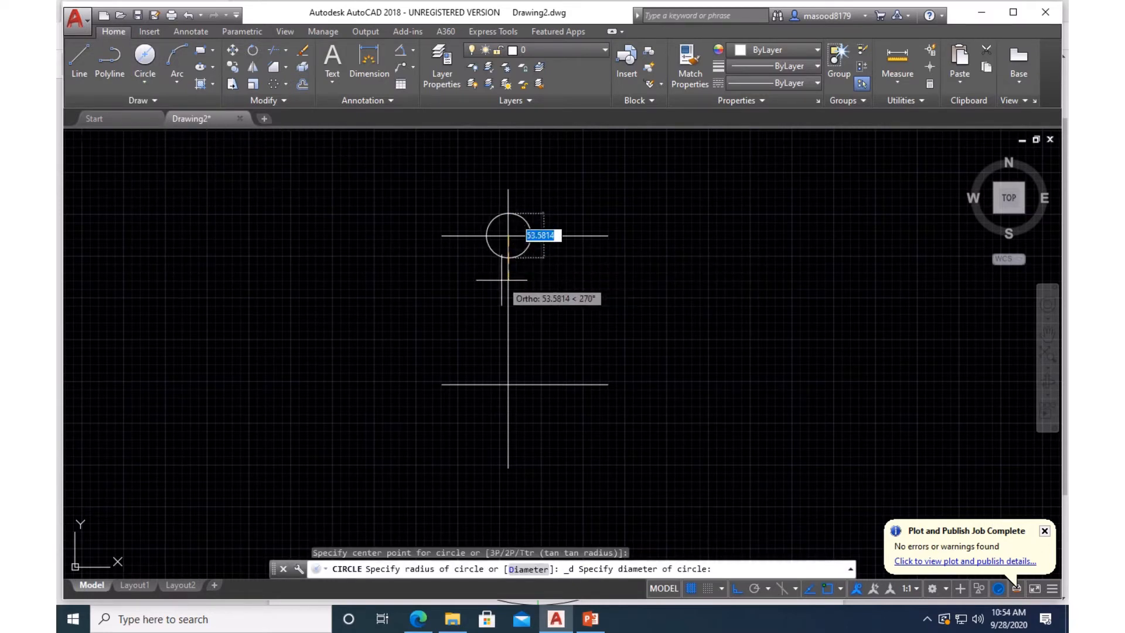
type("44")
key("Return")
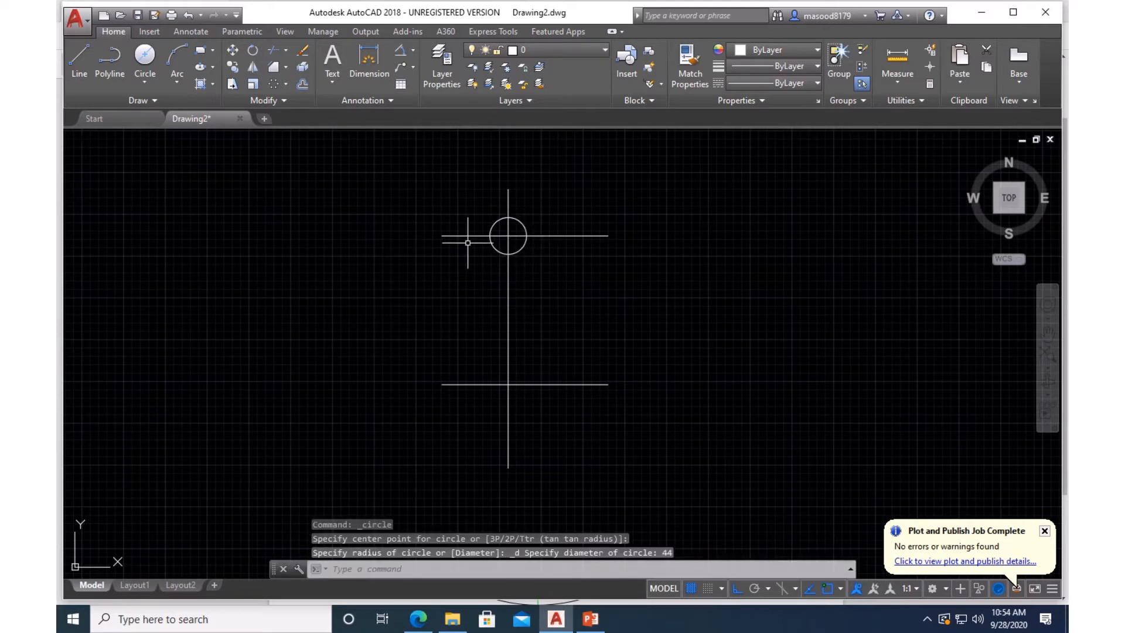
- Draw a concentric circle of diameter 100 around the small circle at the upper intersection
left_click(145, 57)
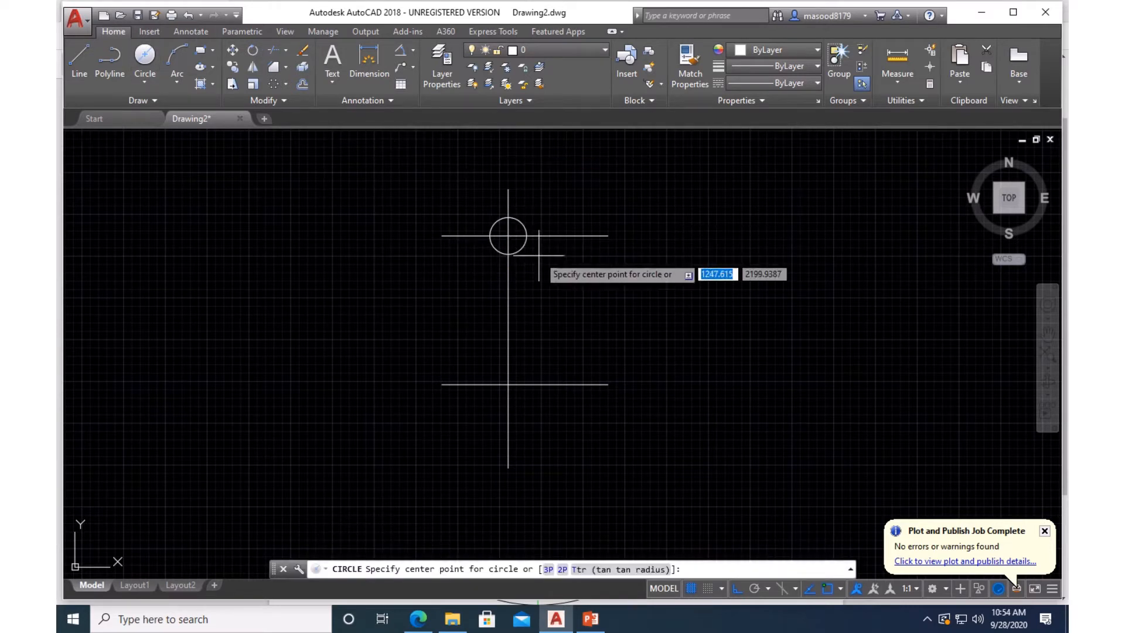
left_click(508, 235)
type("100")
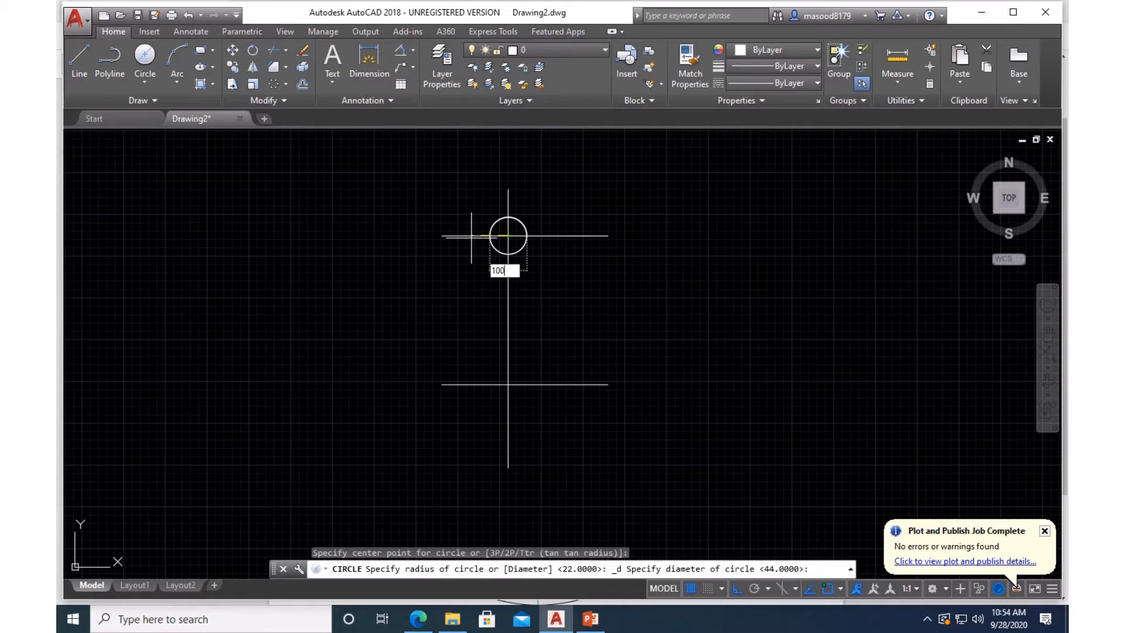
key("Return")
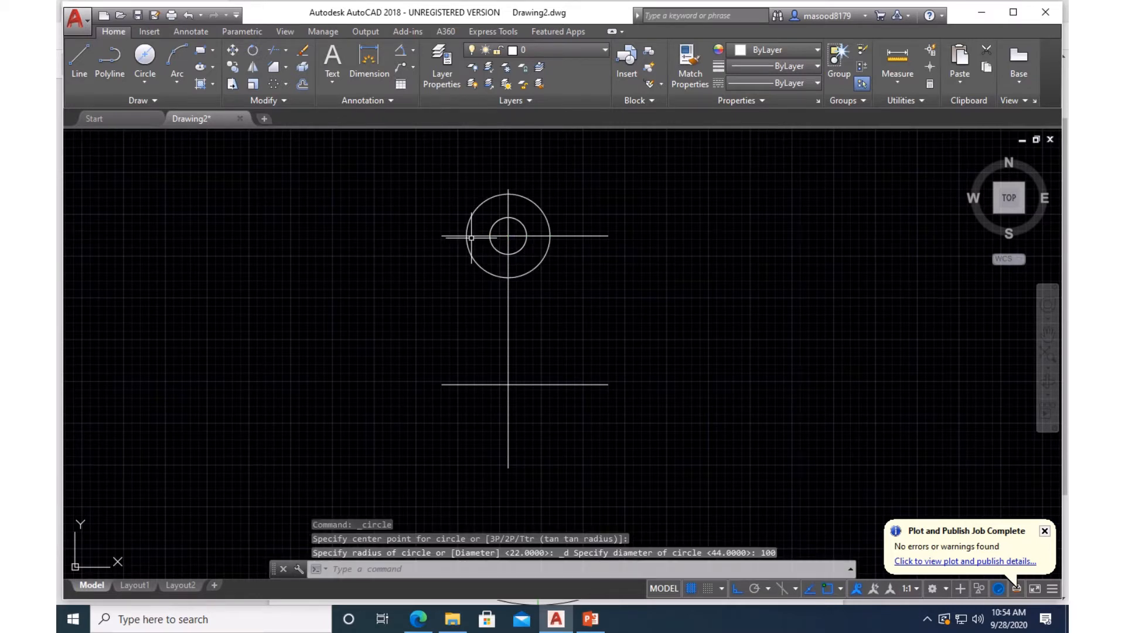
- Draw a circle of radius 64 centred on the lower centre line intersection, using the Center, Radius method
left_click(145, 59)
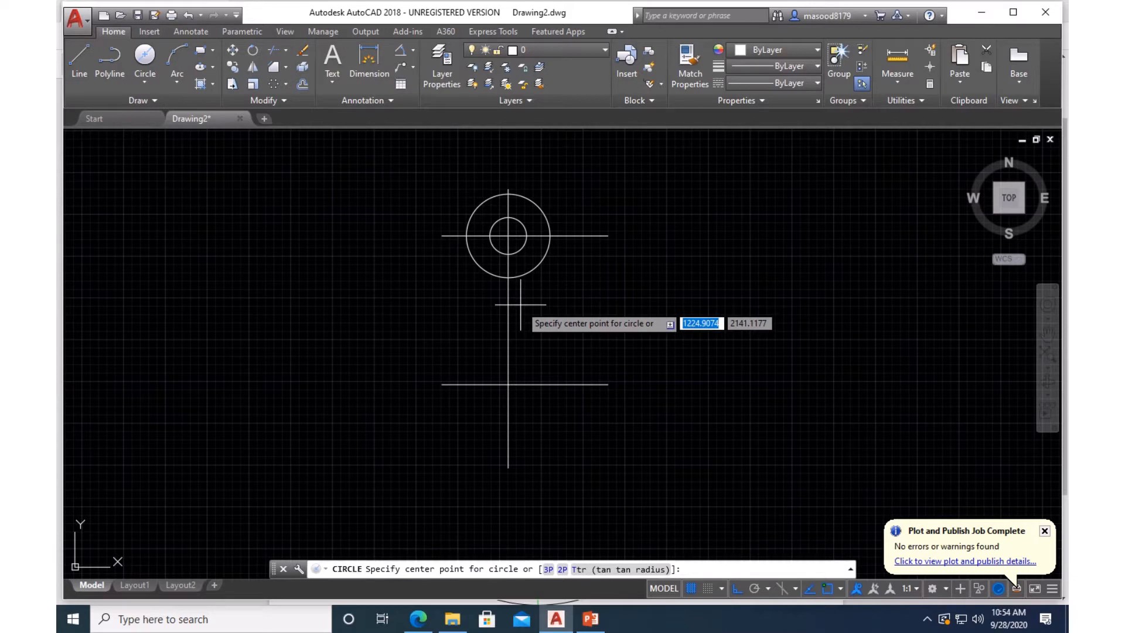
left_click(143, 85)
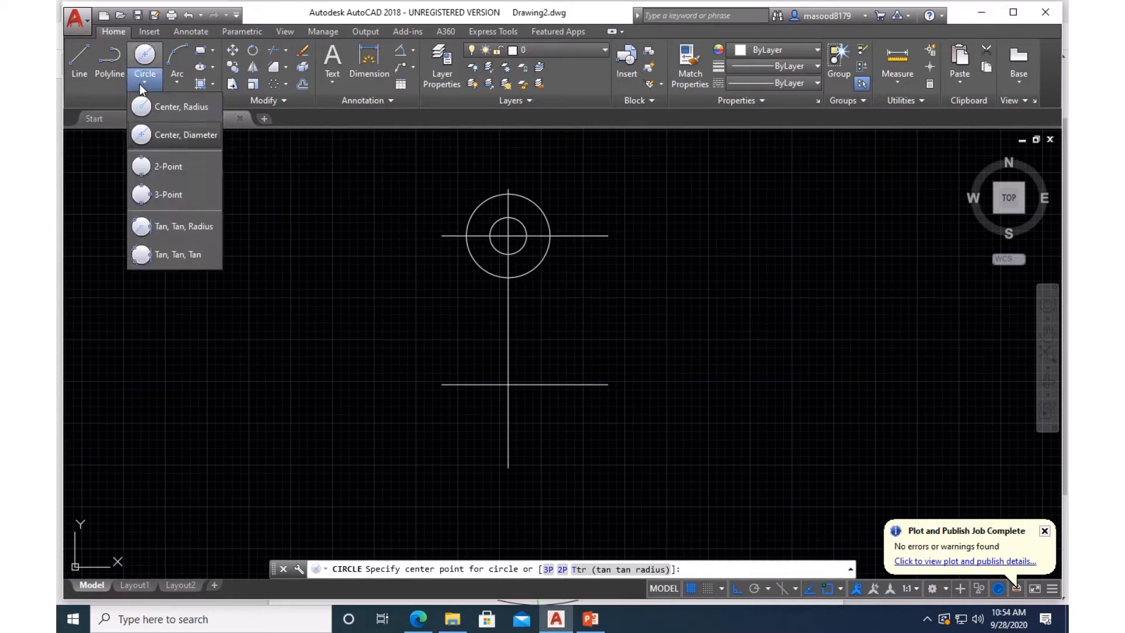
left_click(153, 106)
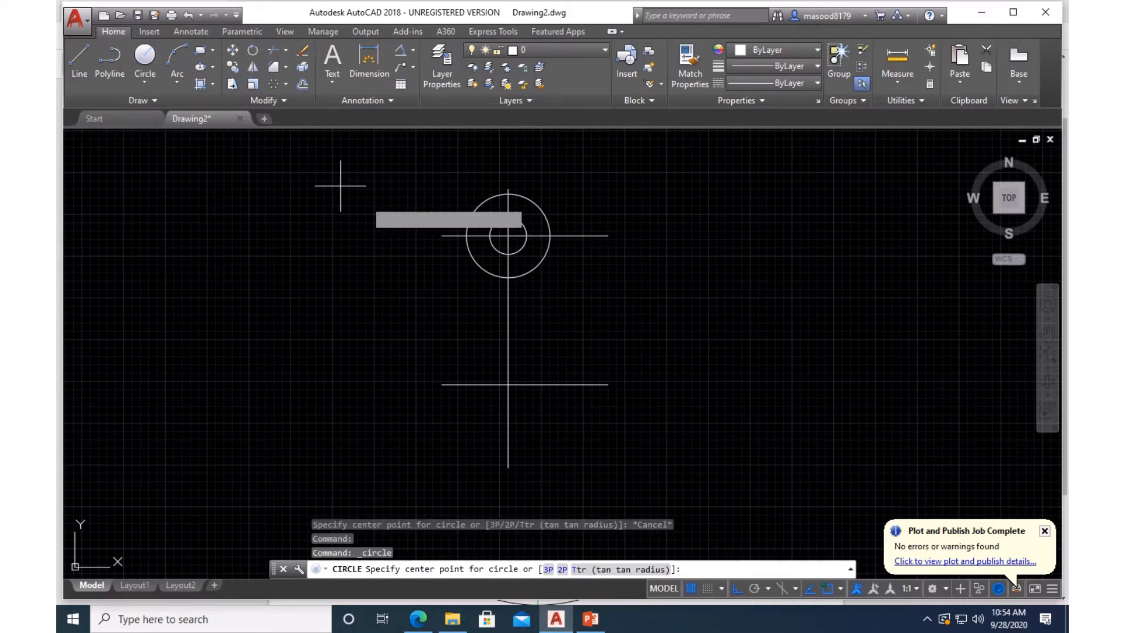
left_click(508, 384)
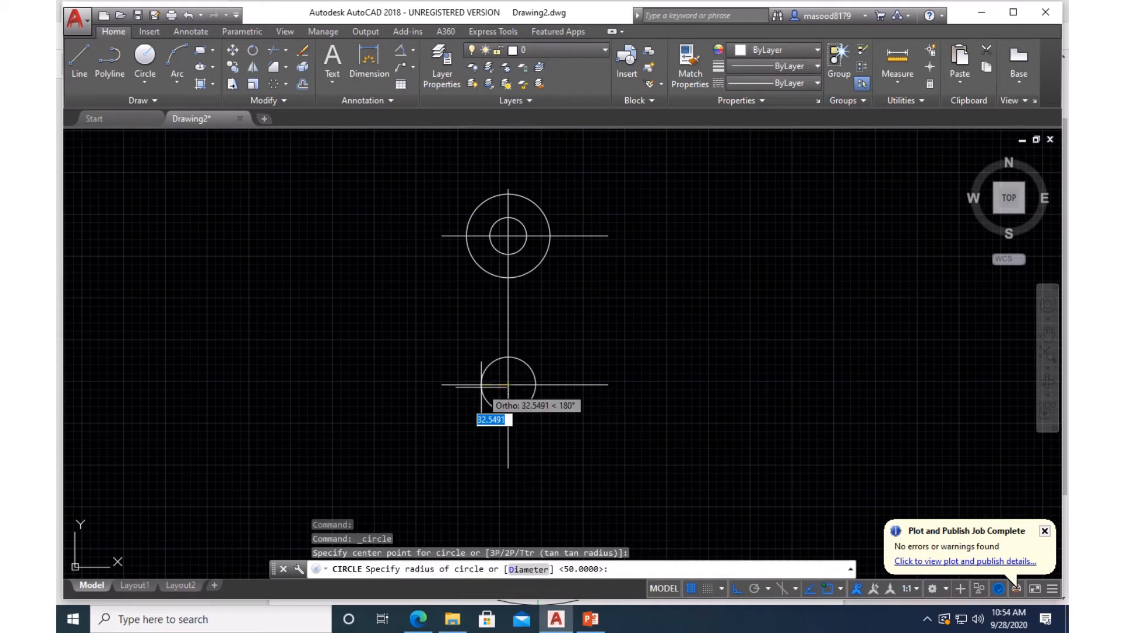
type("64")
key("Return")
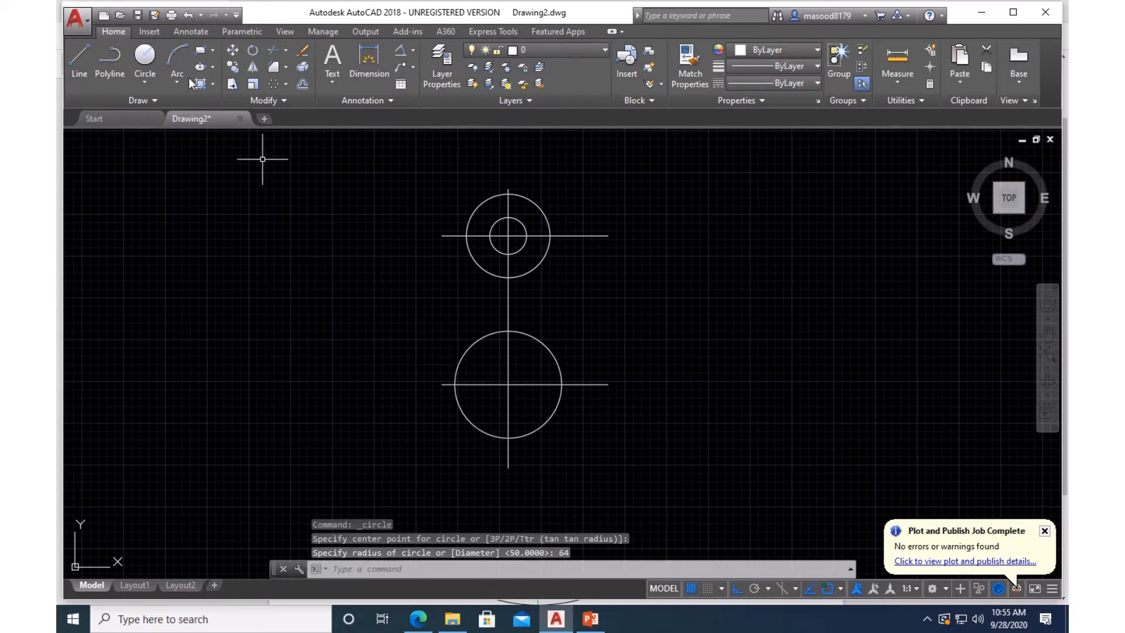
- Draw a concentric circle of radius 130 at the lower centre line intersection
left_click(145, 57)
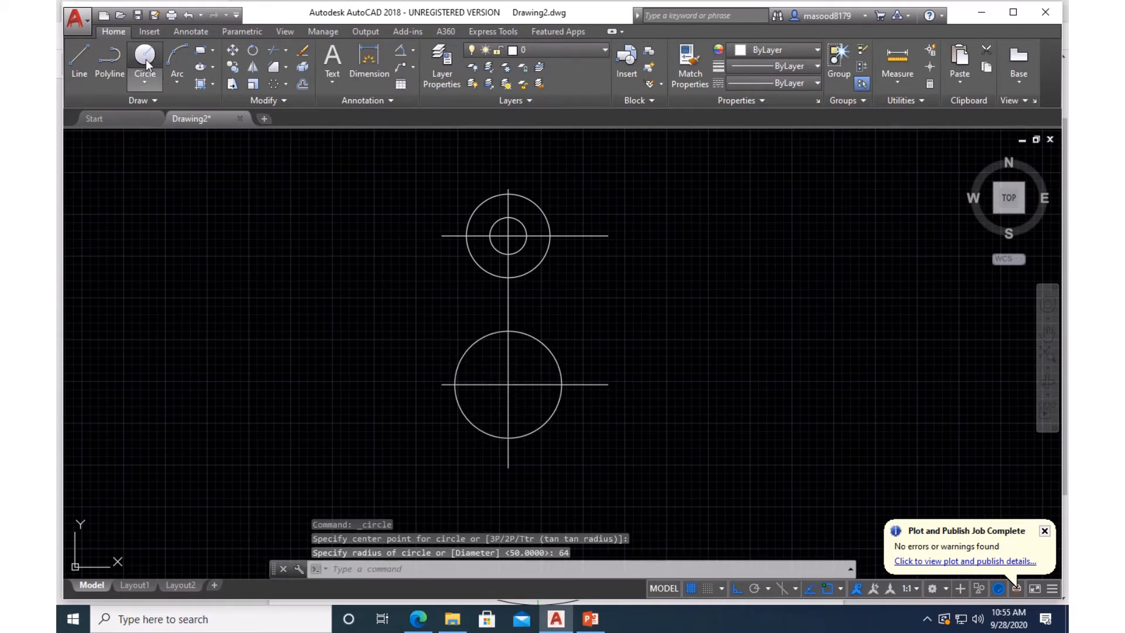
left_click(507, 384)
type("1")
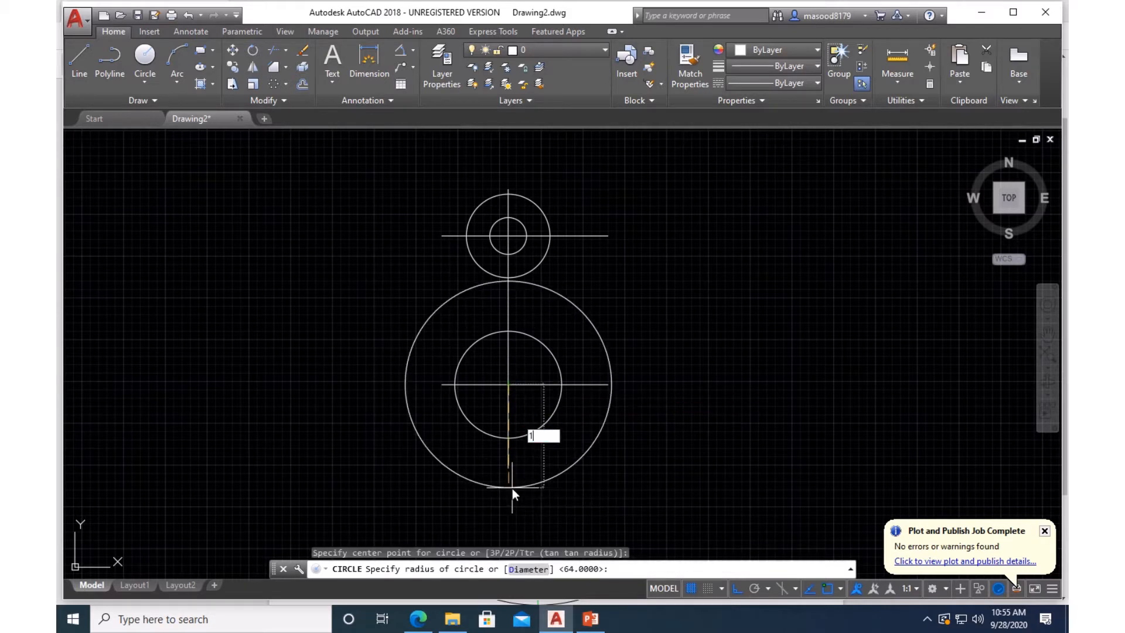
type("30")
key("Return")
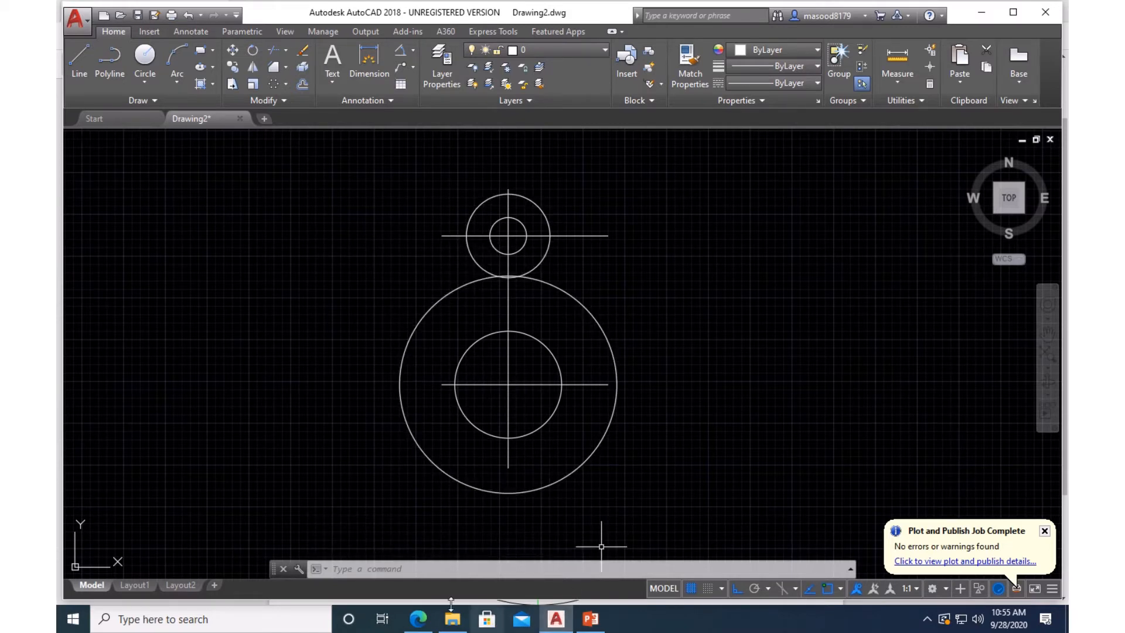
- After consulting the crane hook PDF, fillet the left sides of the upper outer circle and the lower outer circle with radius 127
mouse_move(417, 620)
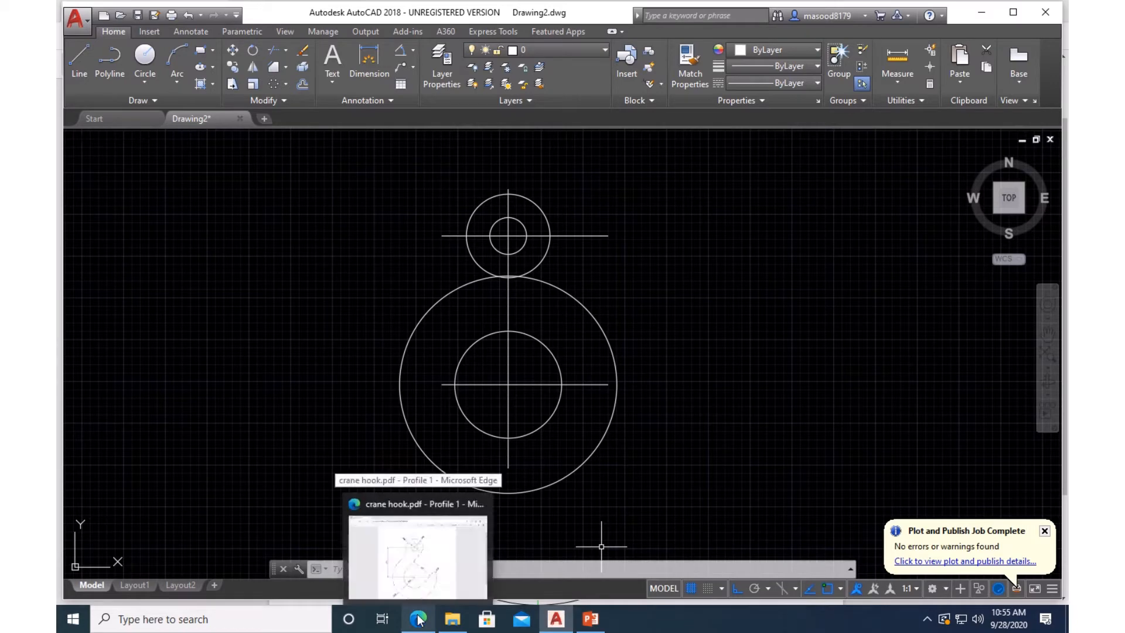
left_click(420, 539)
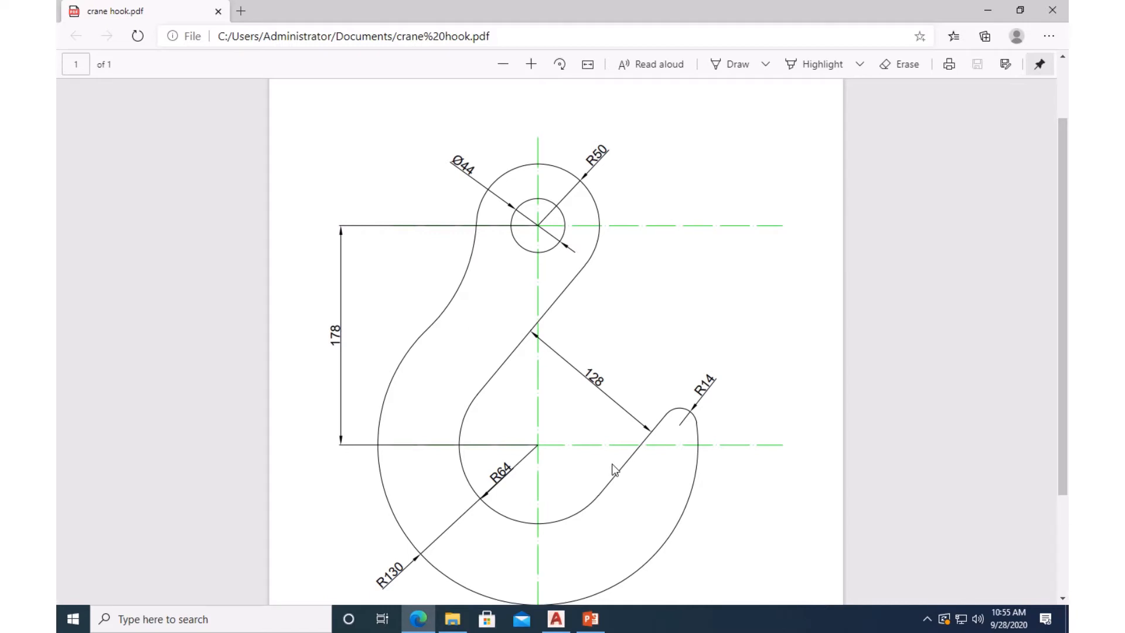
mouse_move(590, 627)
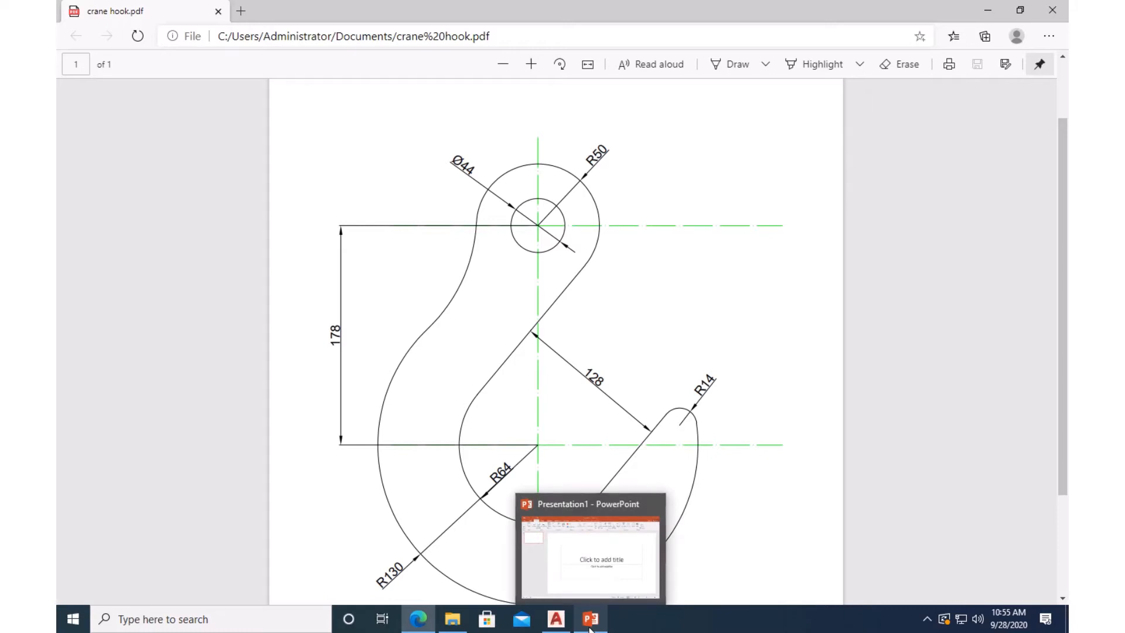
left_click(556, 618)
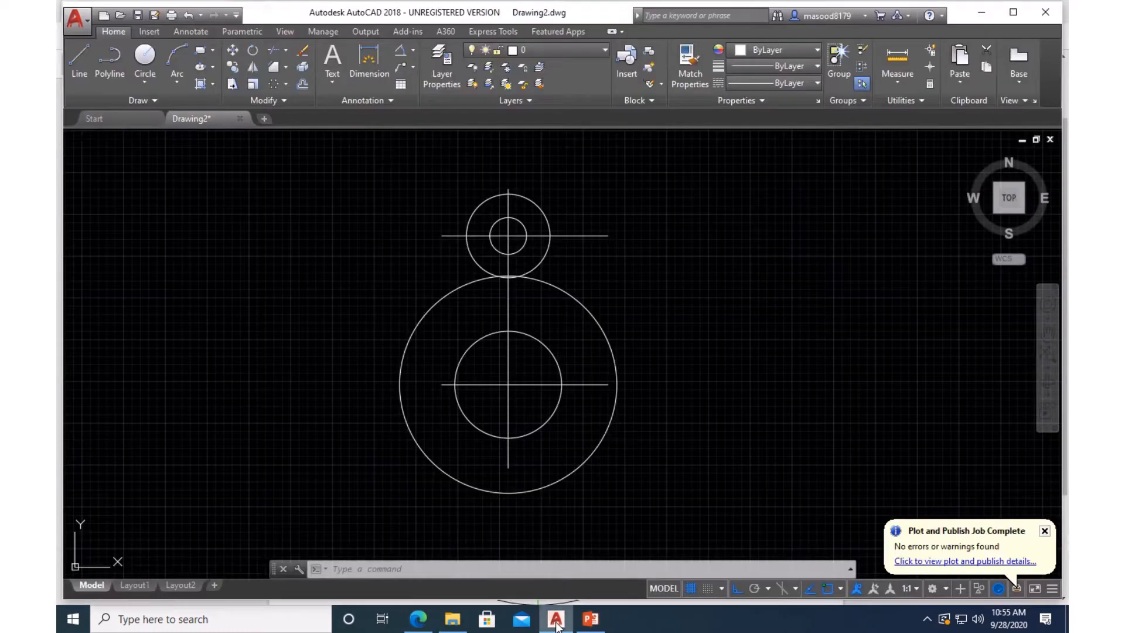
left_click(283, 68)
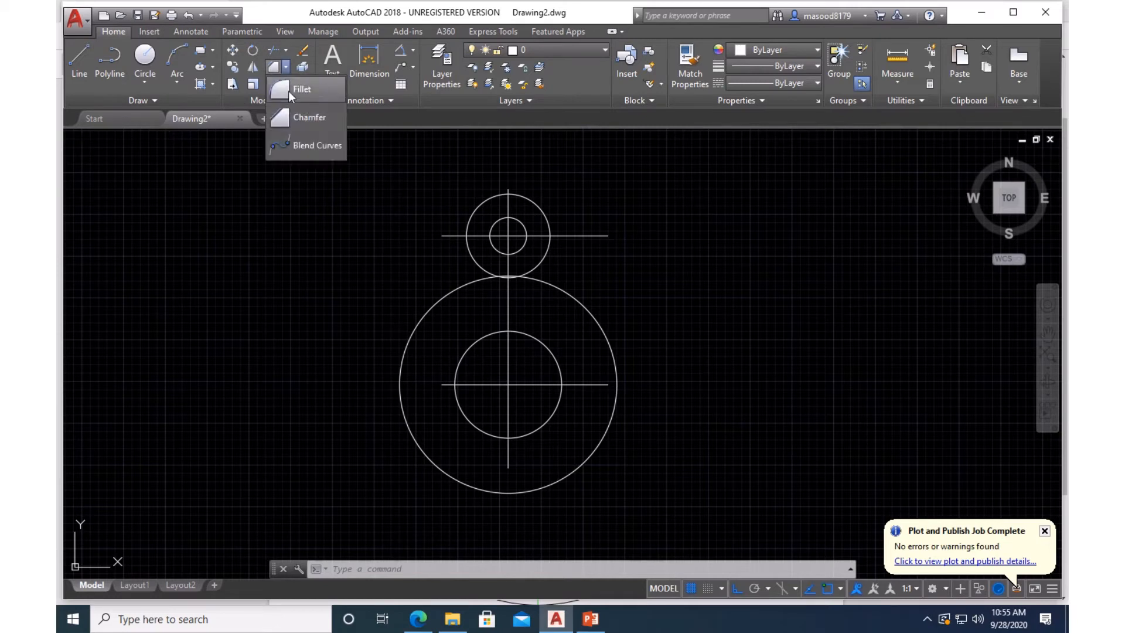
left_click(284, 91)
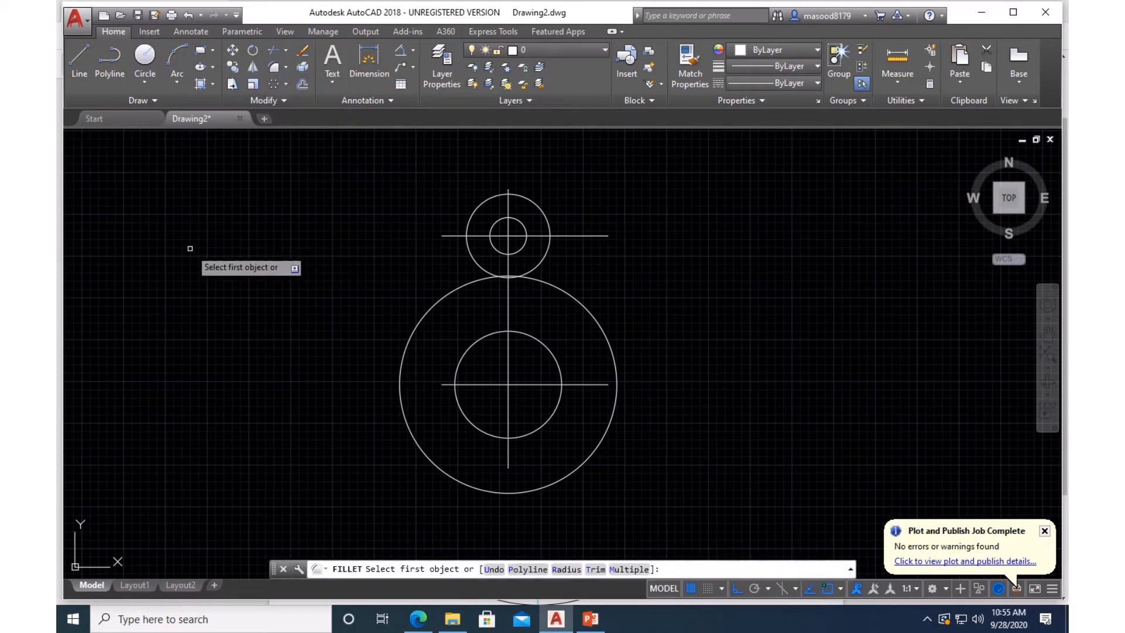
type("r")
key("Return")
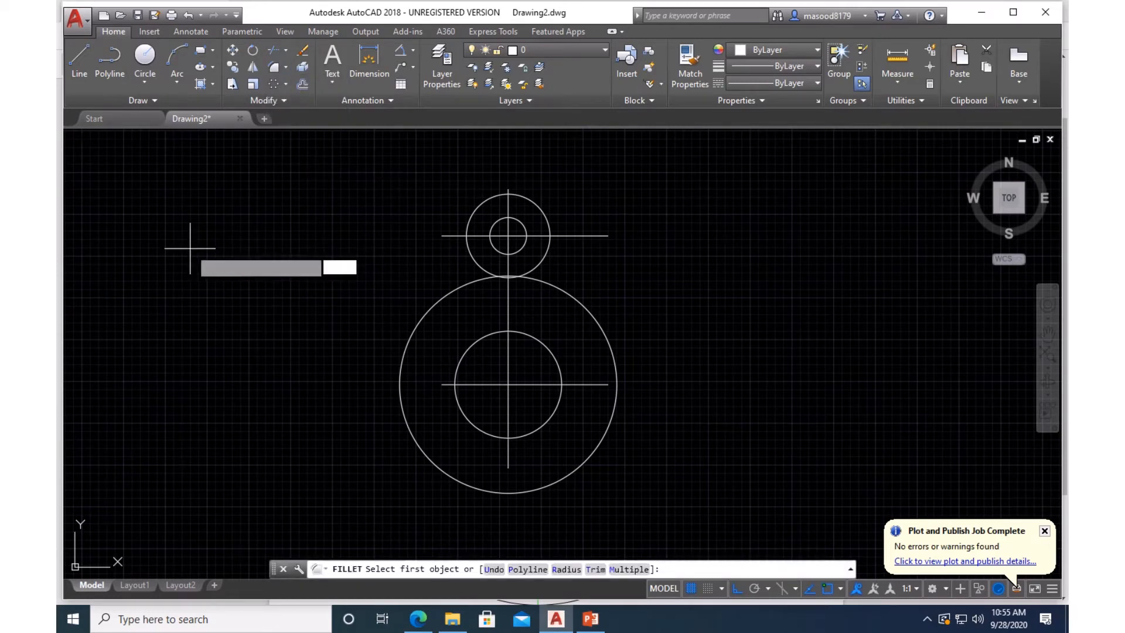
type("127")
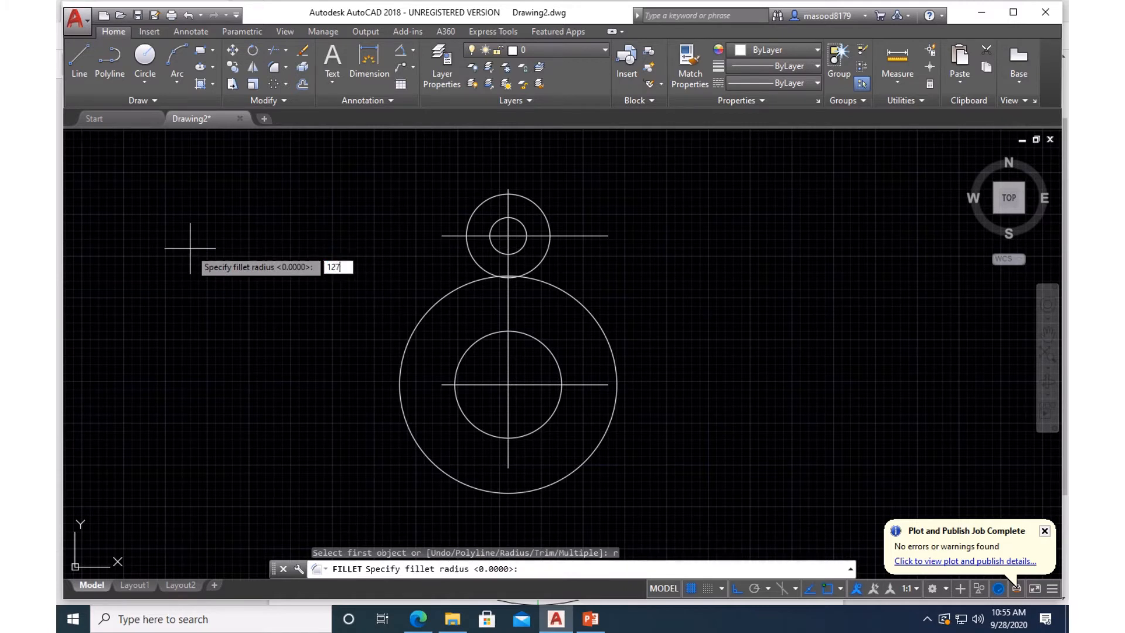
key("Return")
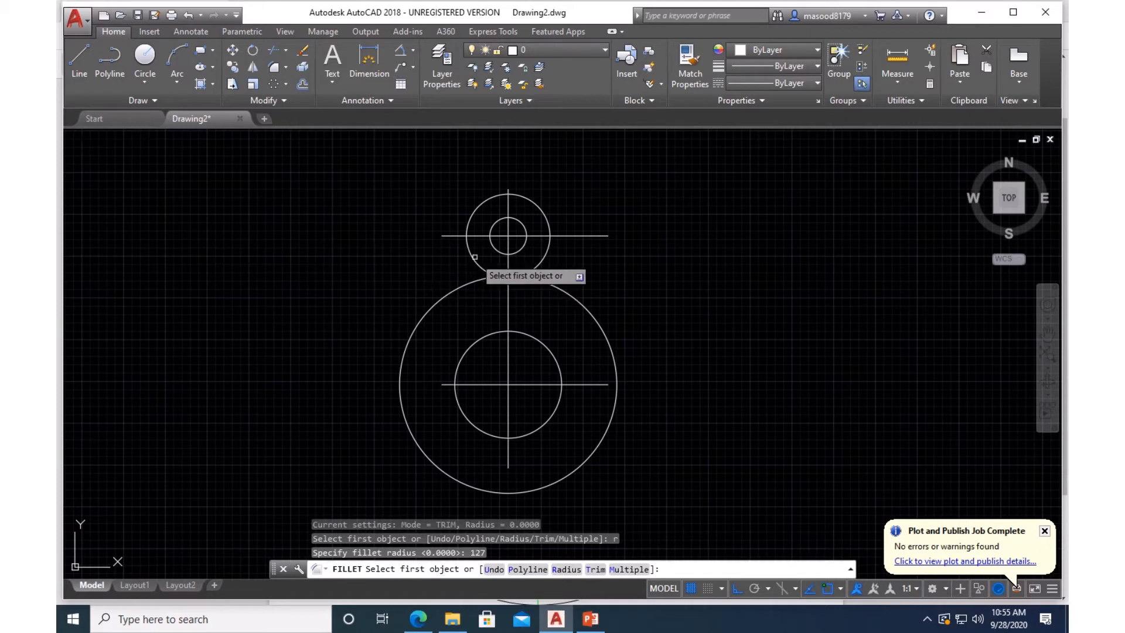
left_click(469, 256)
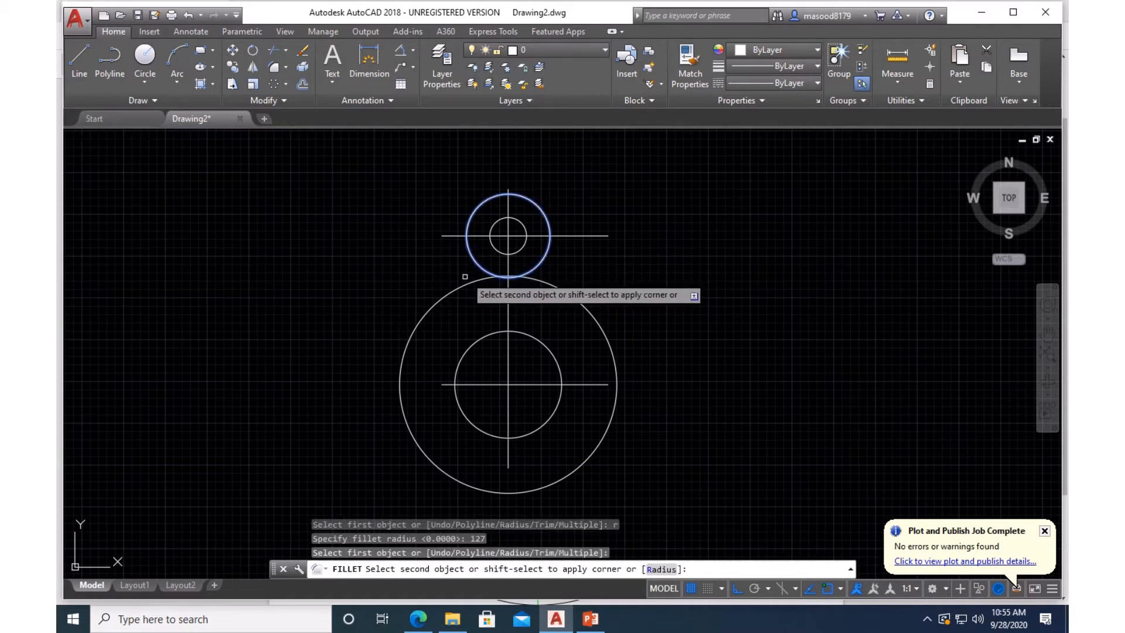
left_click(451, 290)
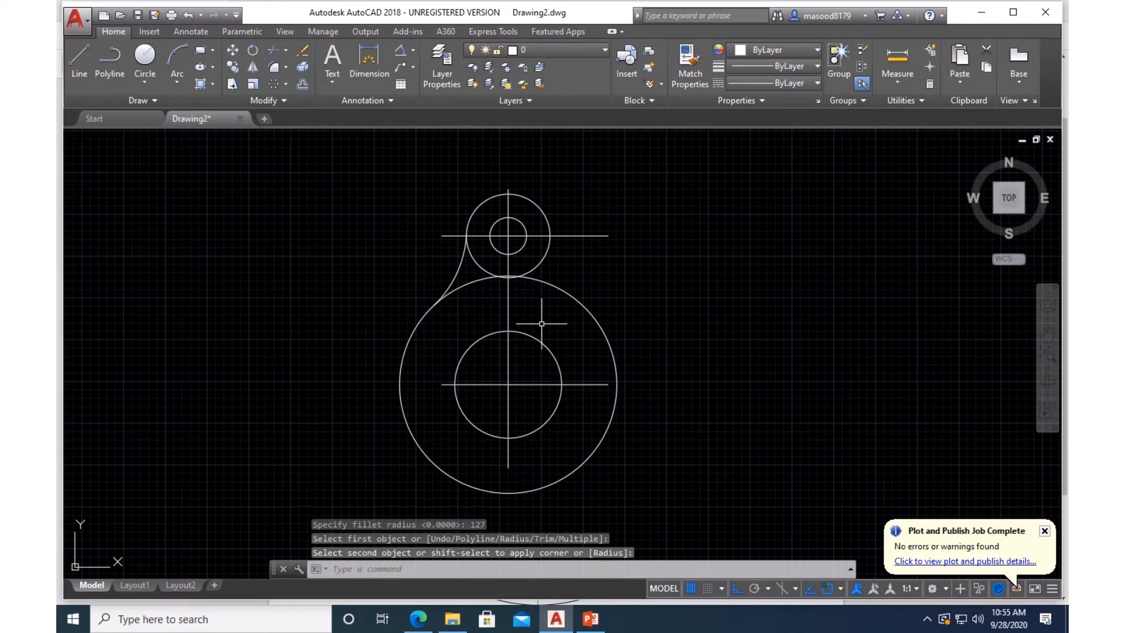
- Start a line, enabling the Tangent object snap and turning off the Center object snap
left_click(86, 57)
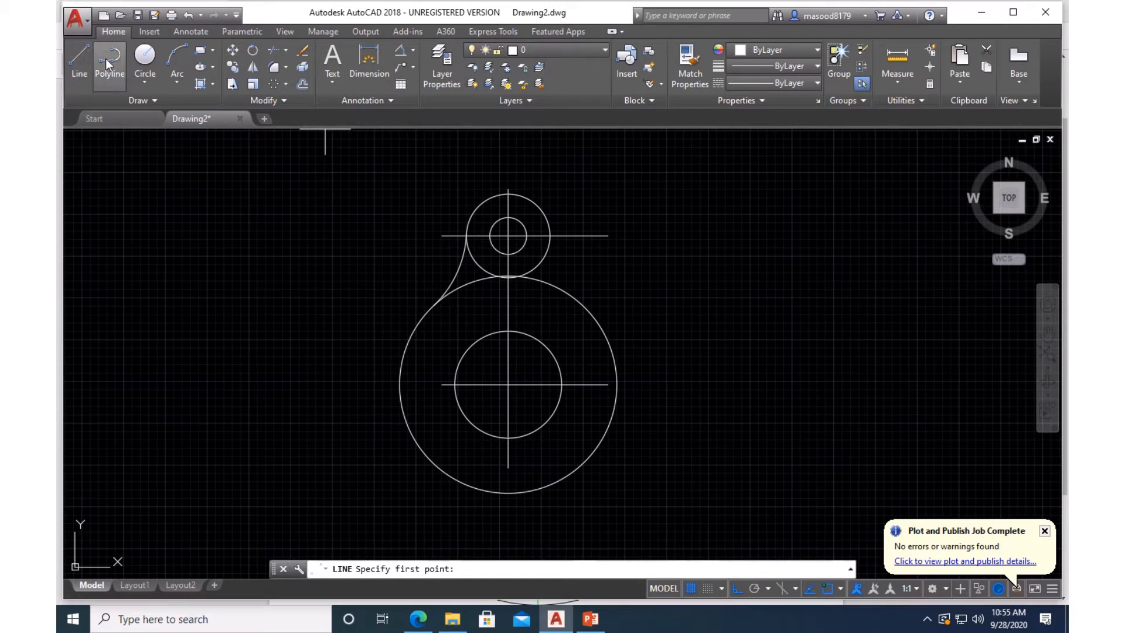
left_click(841, 588)
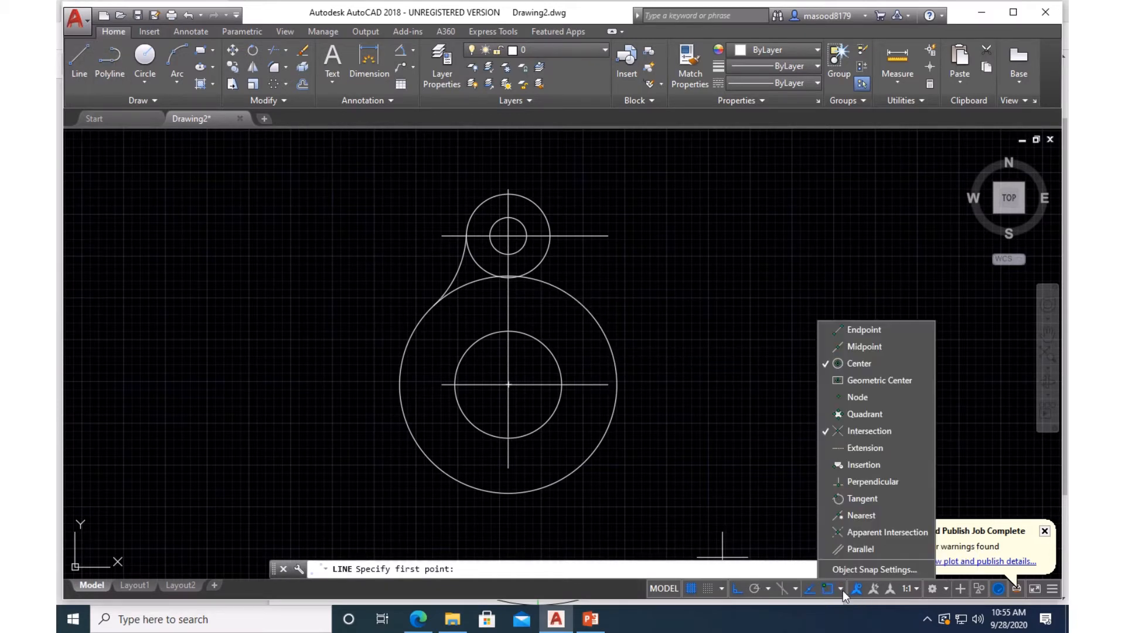
left_click(856, 498)
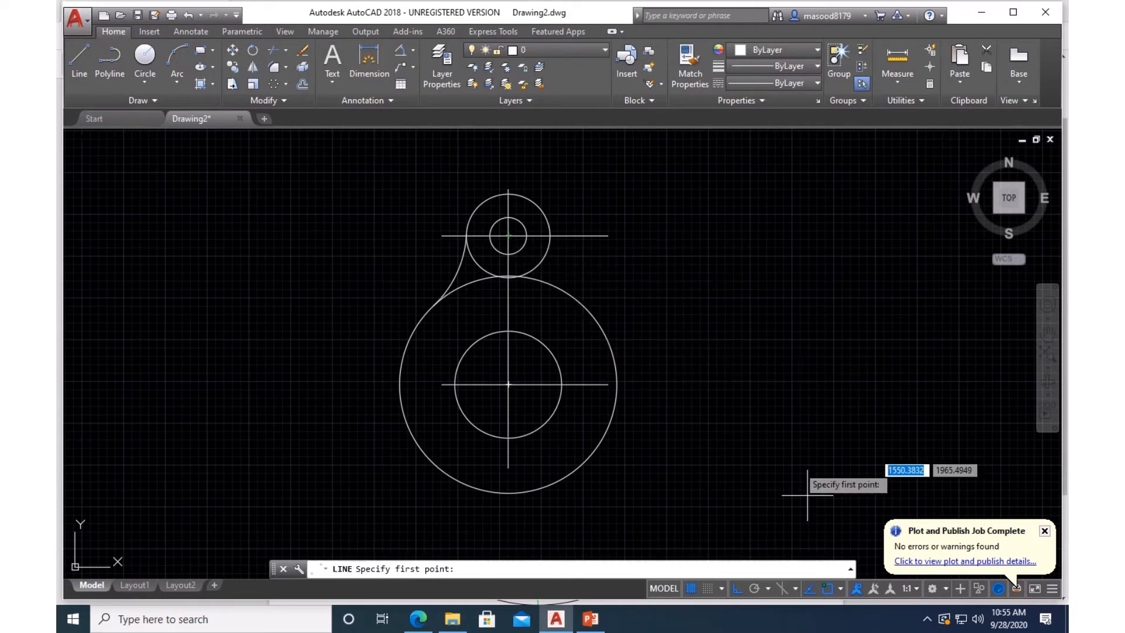
left_click(841, 588)
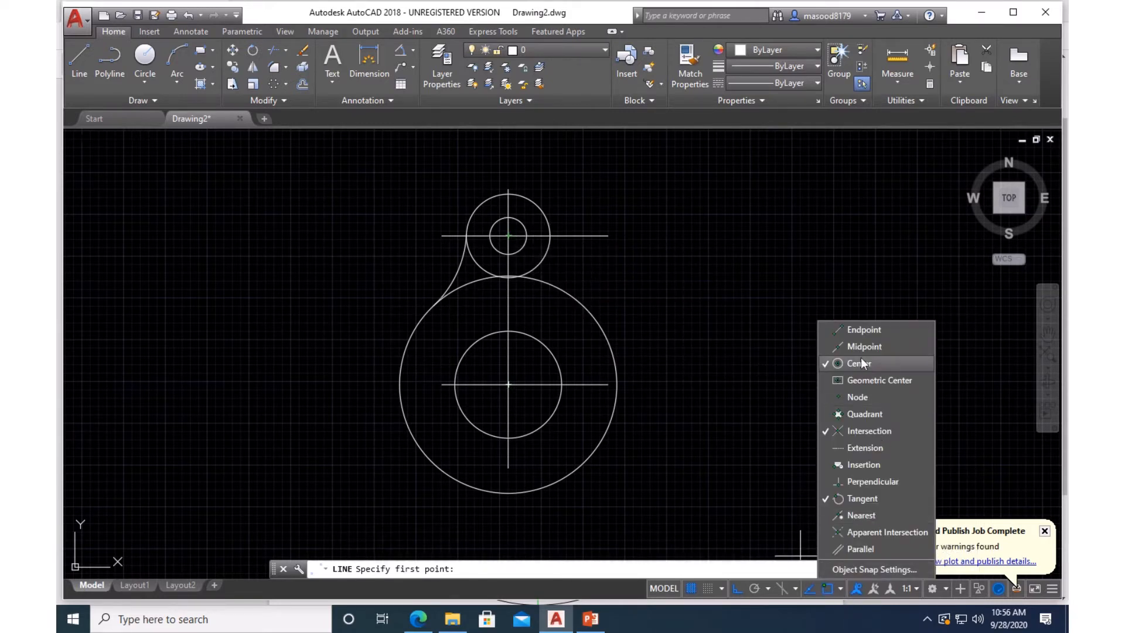
left_click(859, 364)
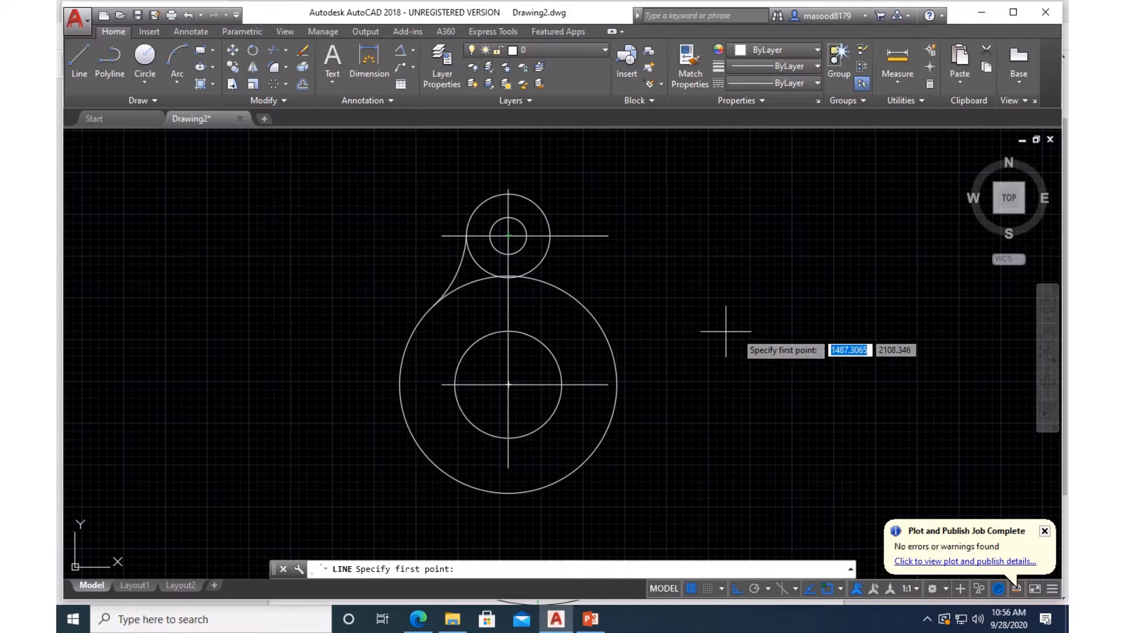
- Draw the line tangent from the right side of the upper outer circle to the upper-left side of the radius 64 circle
left_click(546, 252)
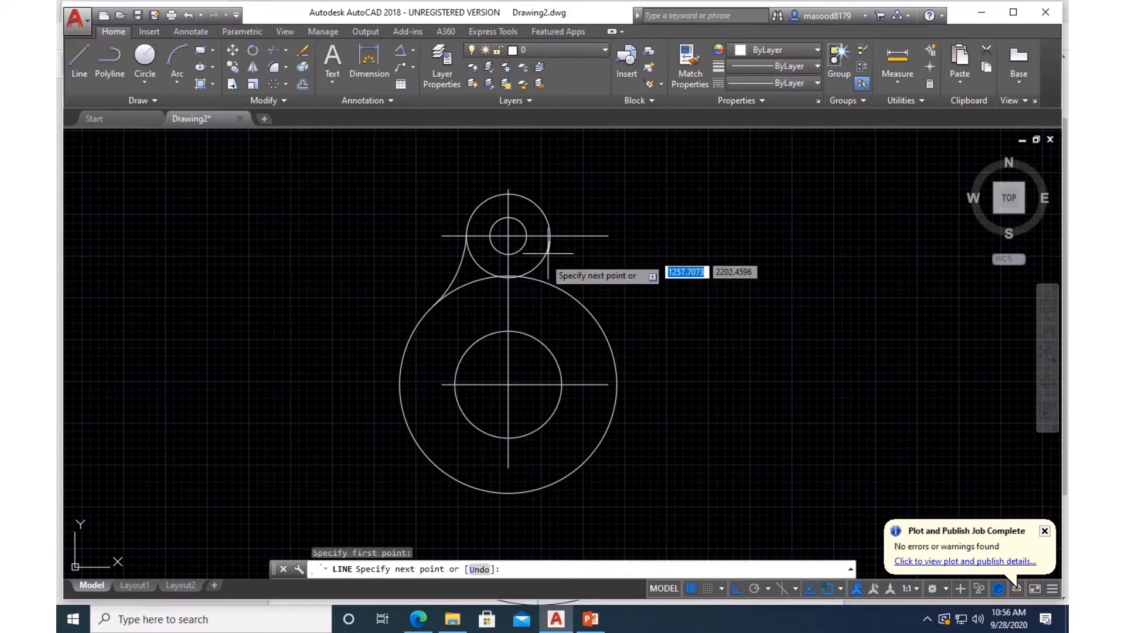
left_click(469, 347)
key("Return")
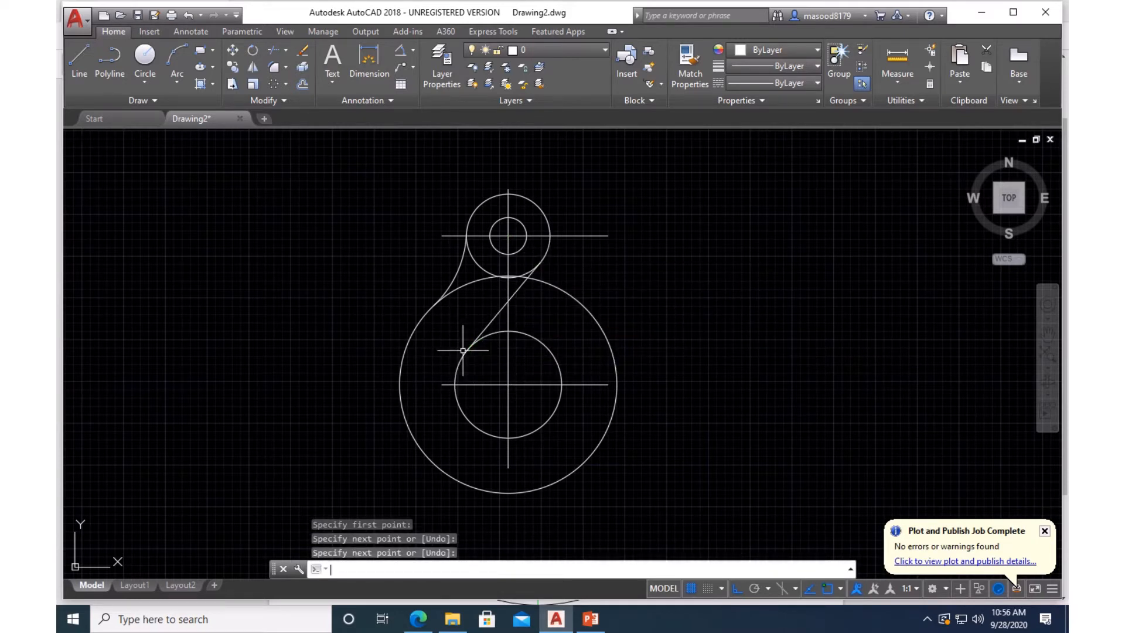
- Using the fillet arc and tangent line as cutting edges, trim the upper circle's lower arc and the large circle's arc between them
left_click(418, 618)
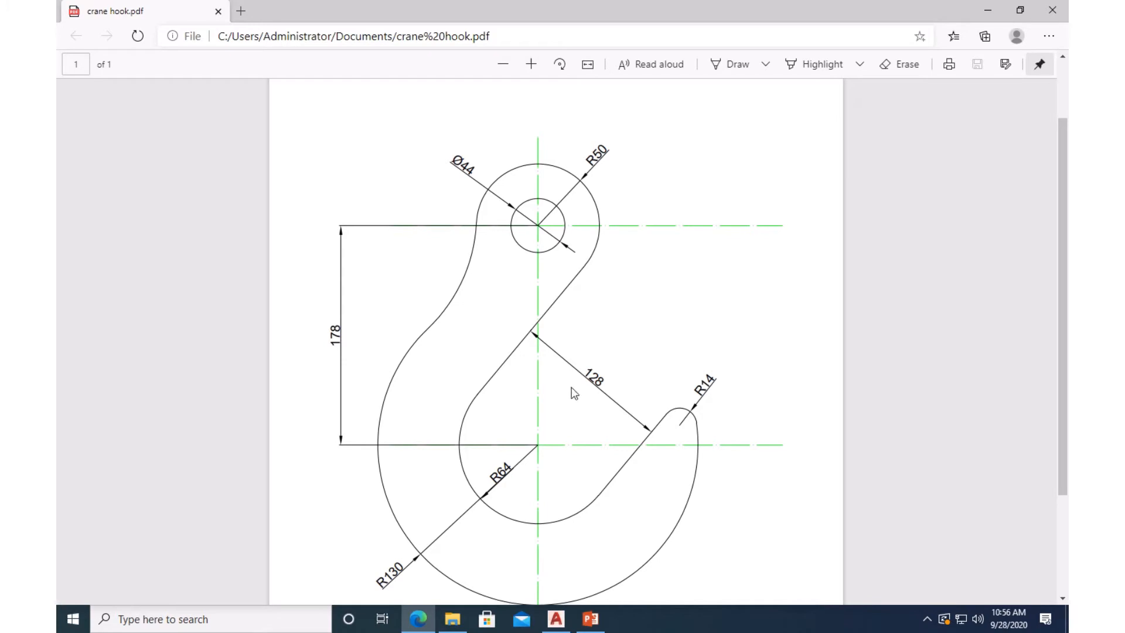
left_click(557, 621)
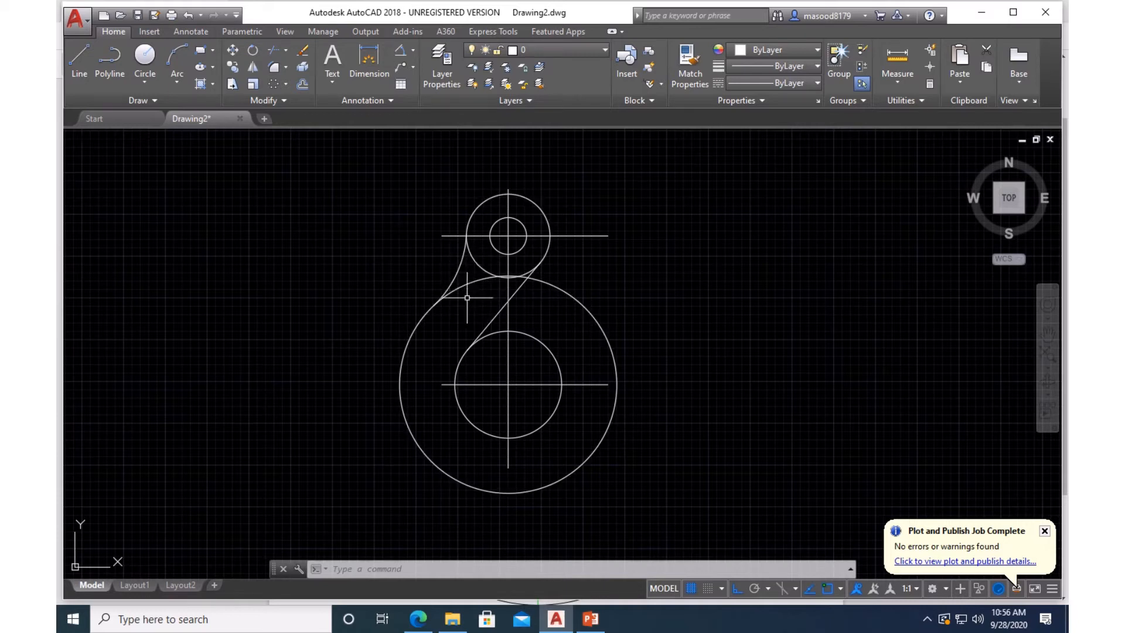
left_click(273, 47)
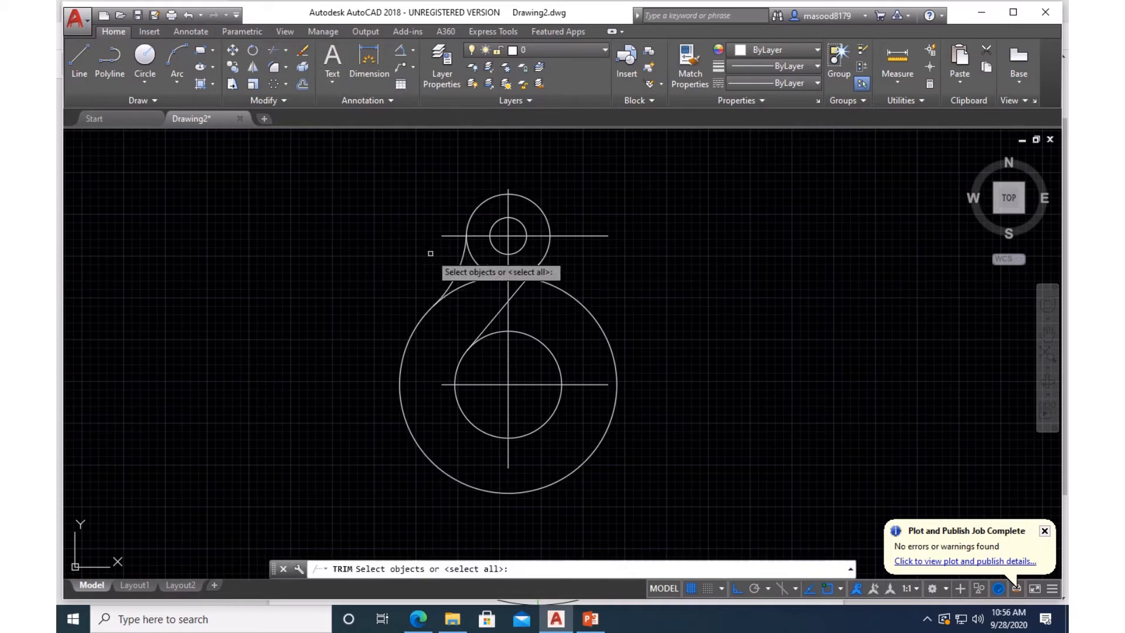
left_click(451, 269)
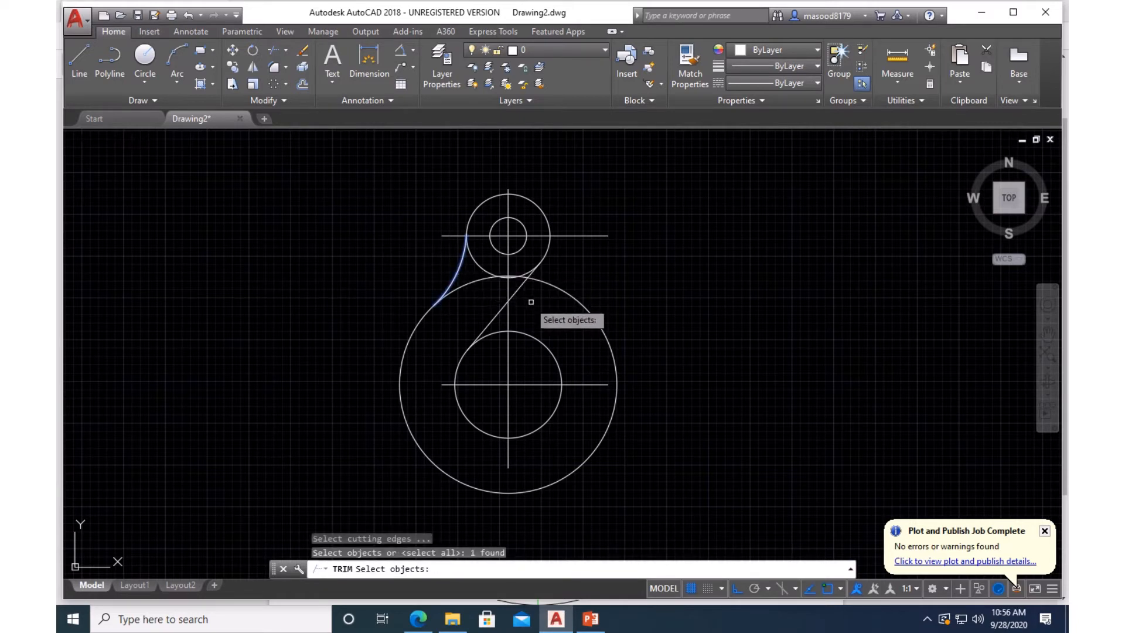
left_click(519, 291)
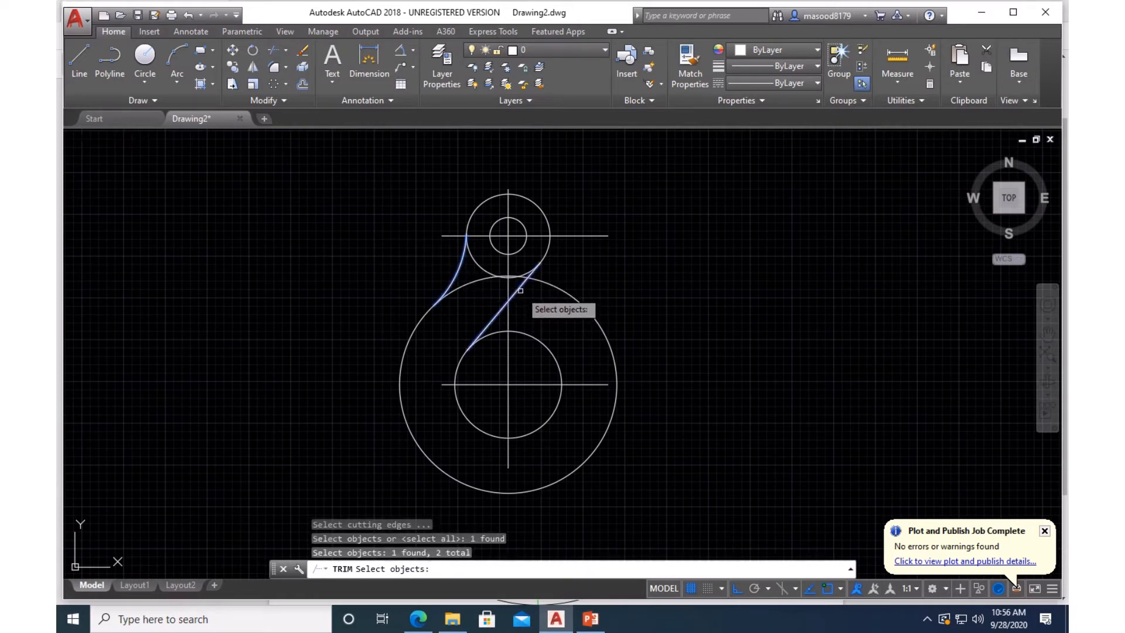
key("Return")
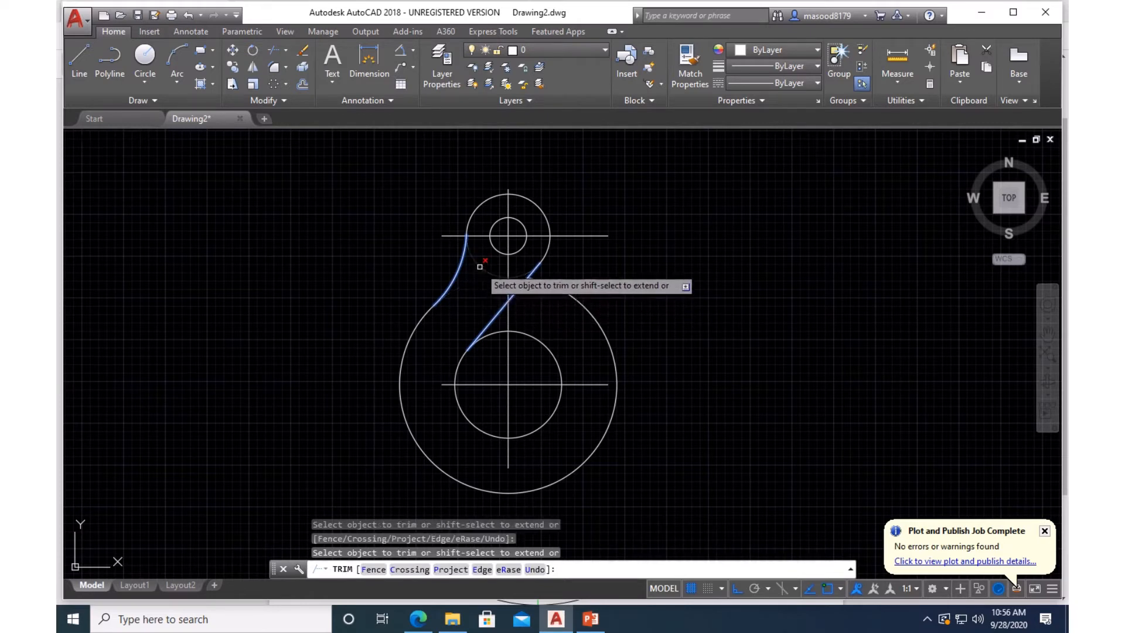
key("Return")
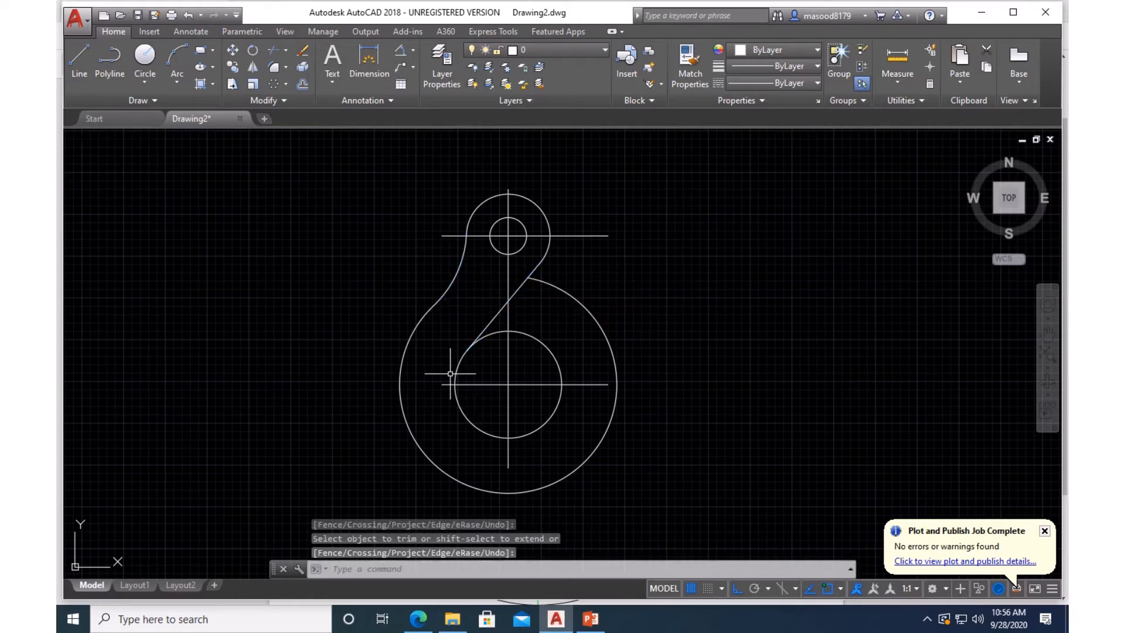
- Offset the slanted tangent line by 128 toward the lower right, following the distance in the crane hook PDF
left_click(303, 83)
left_click(418, 618)
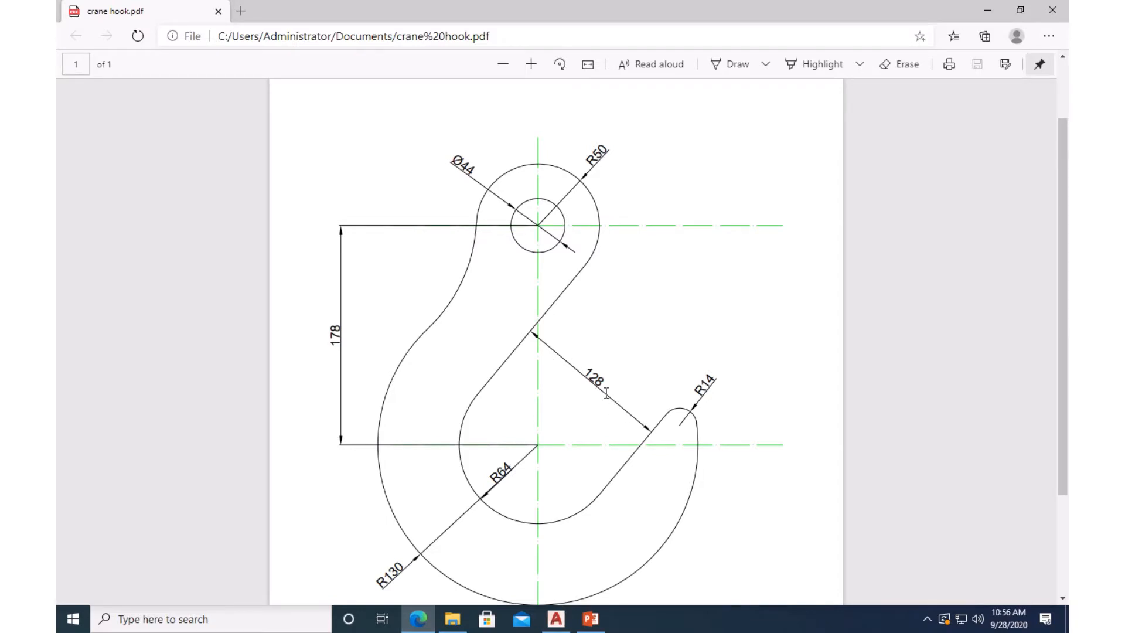
left_click(556, 619)
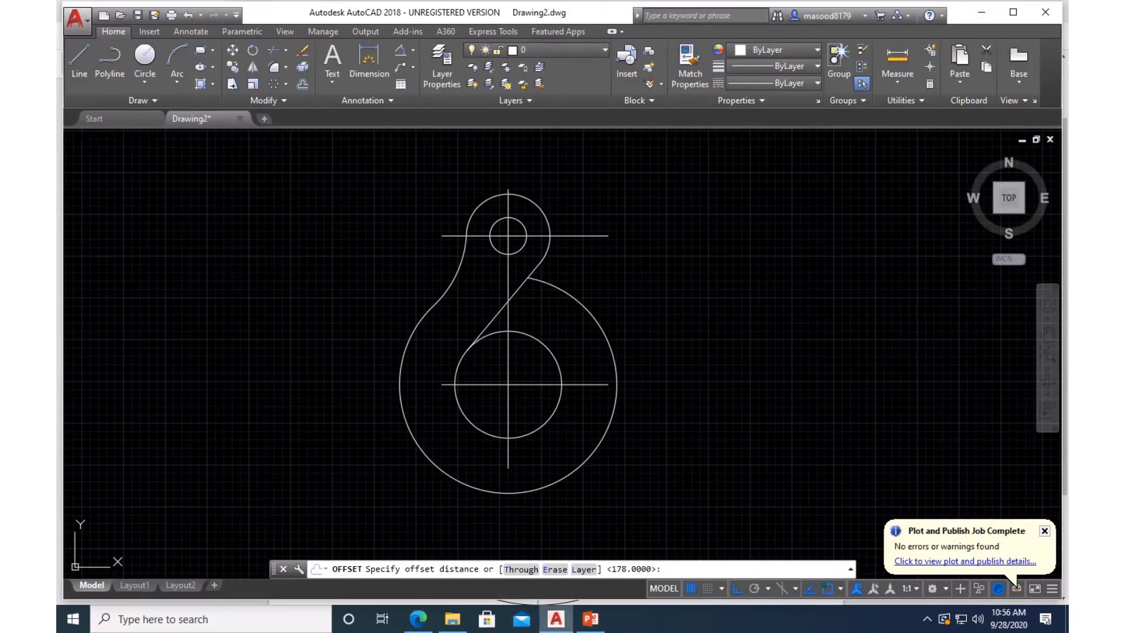
left_click(301, 84)
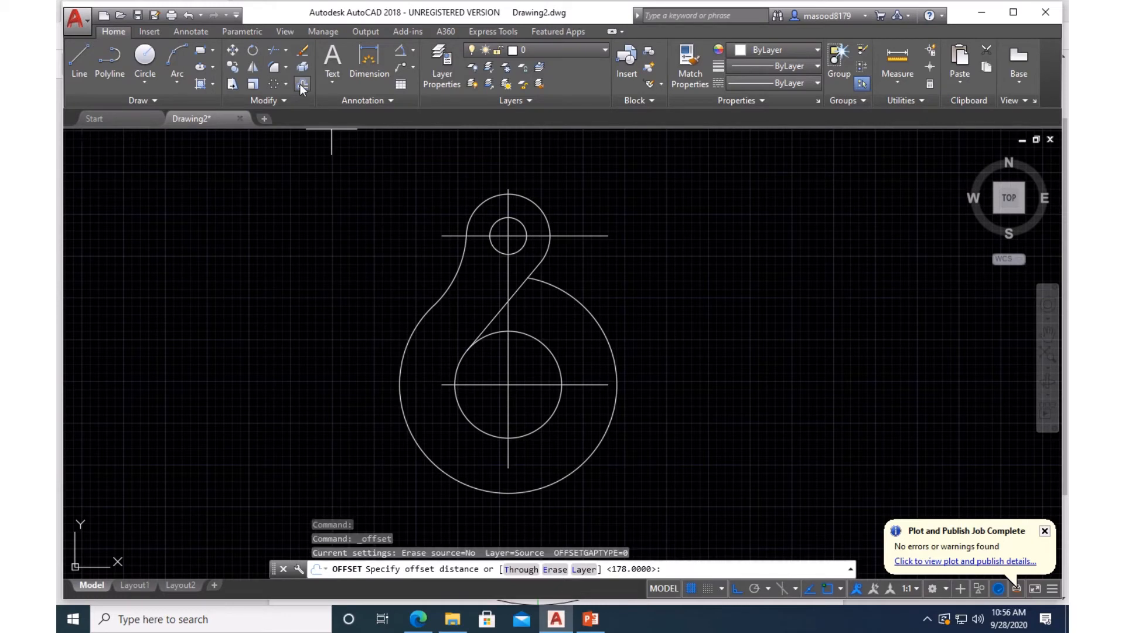
key("Return")
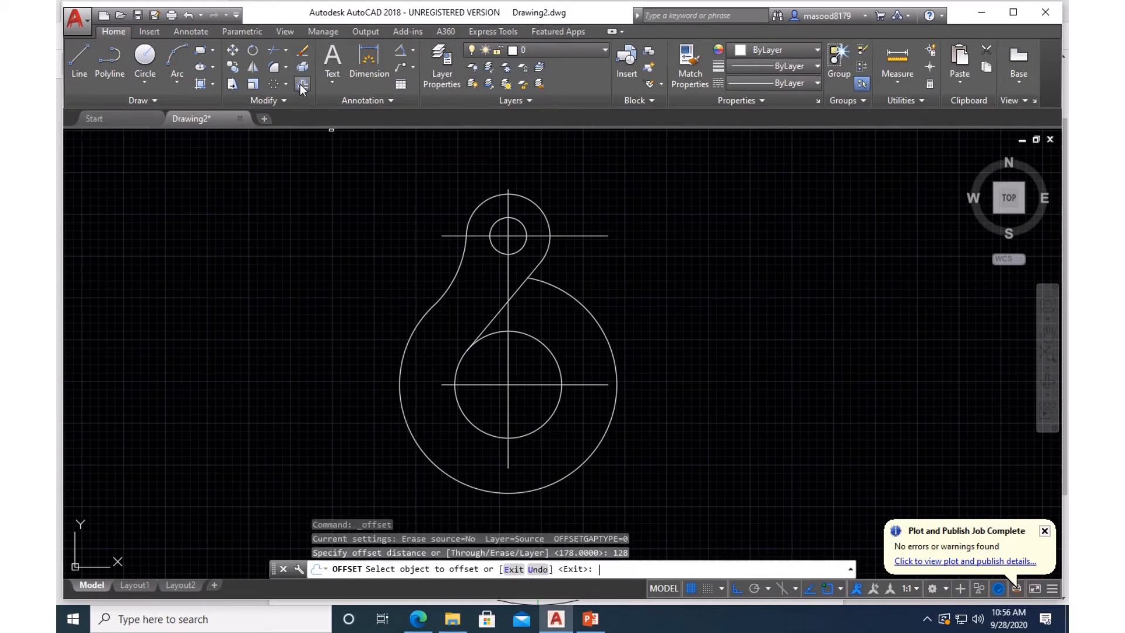
left_click(519, 299)
left_click(538, 324)
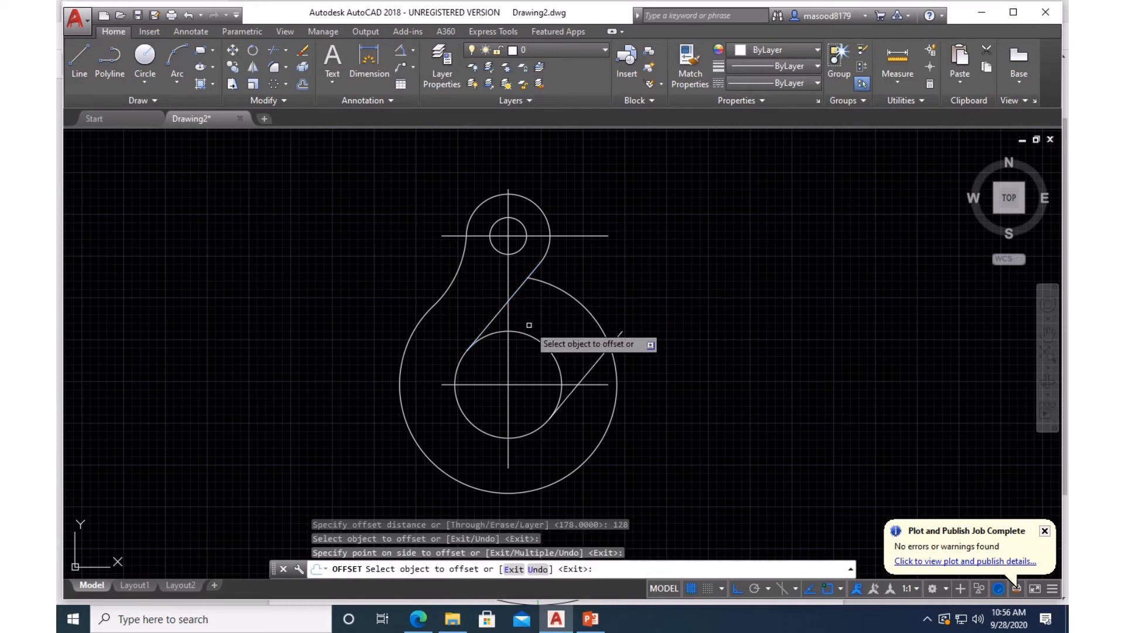
key("Return")
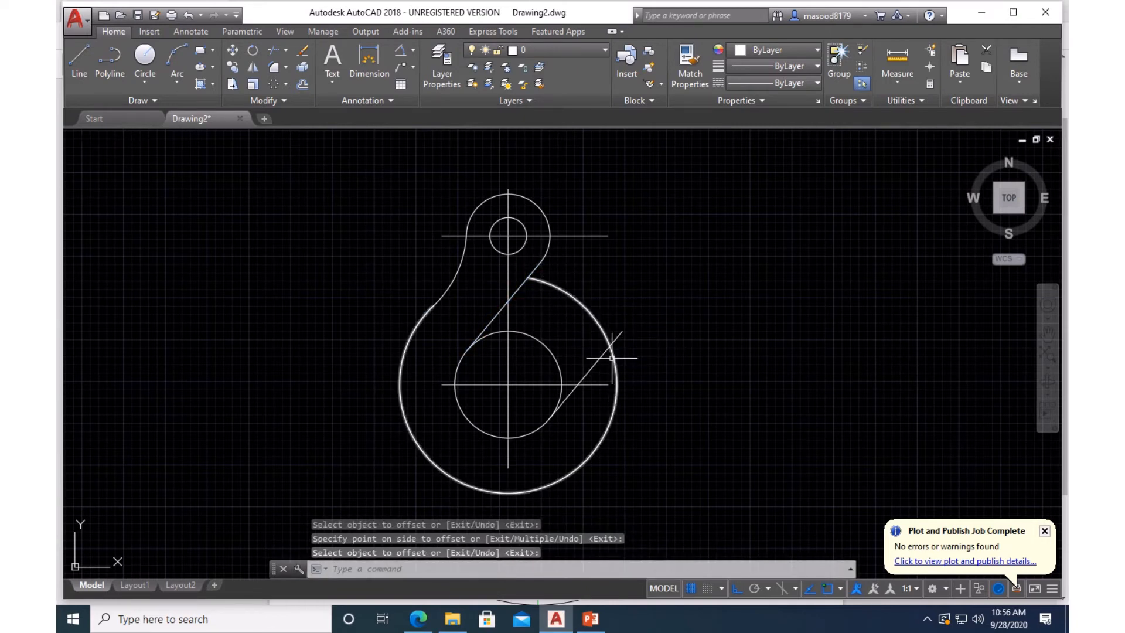
- Fillet the large outer arc and the offset slanted line with radius 14, following the hook tip radius in the crane hook PDF
left_click(426, 625)
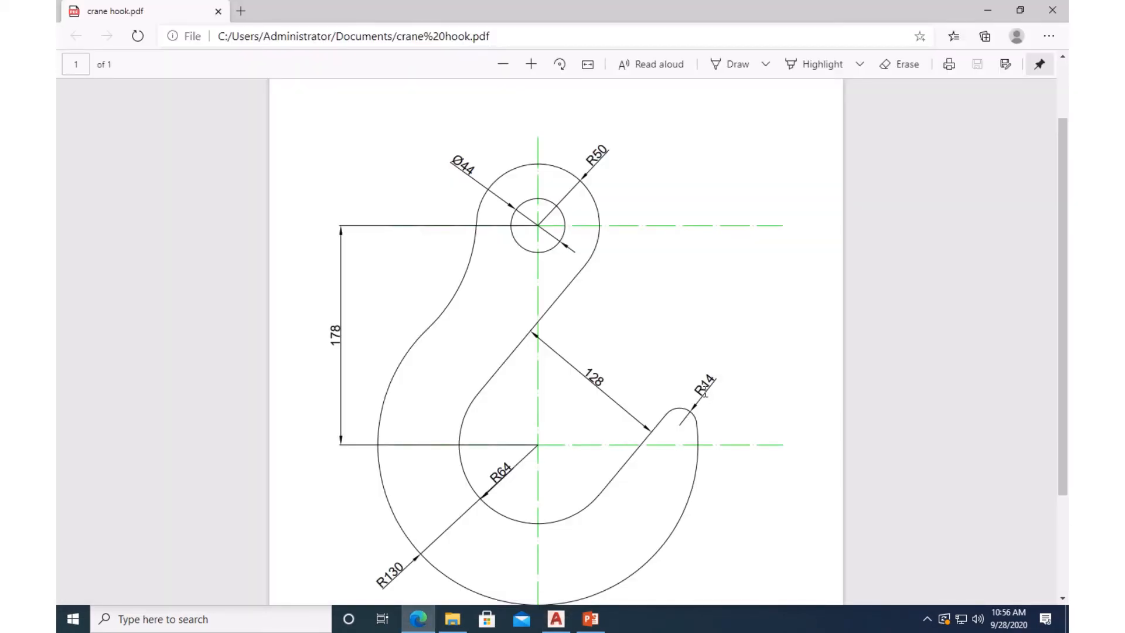
left_click(556, 619)
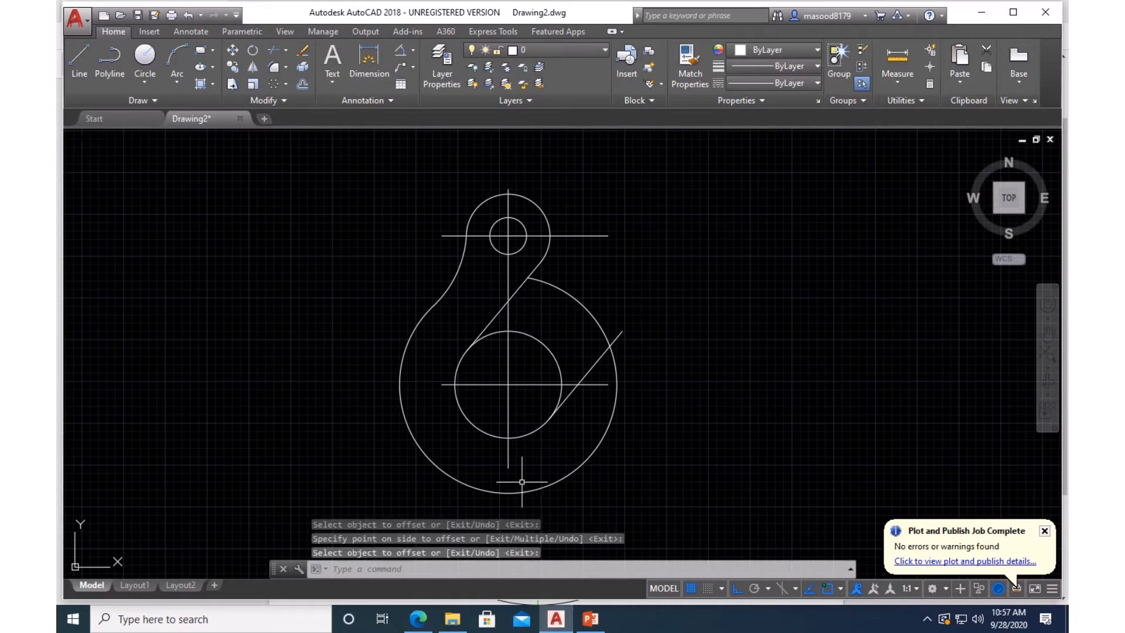
left_click(274, 68)
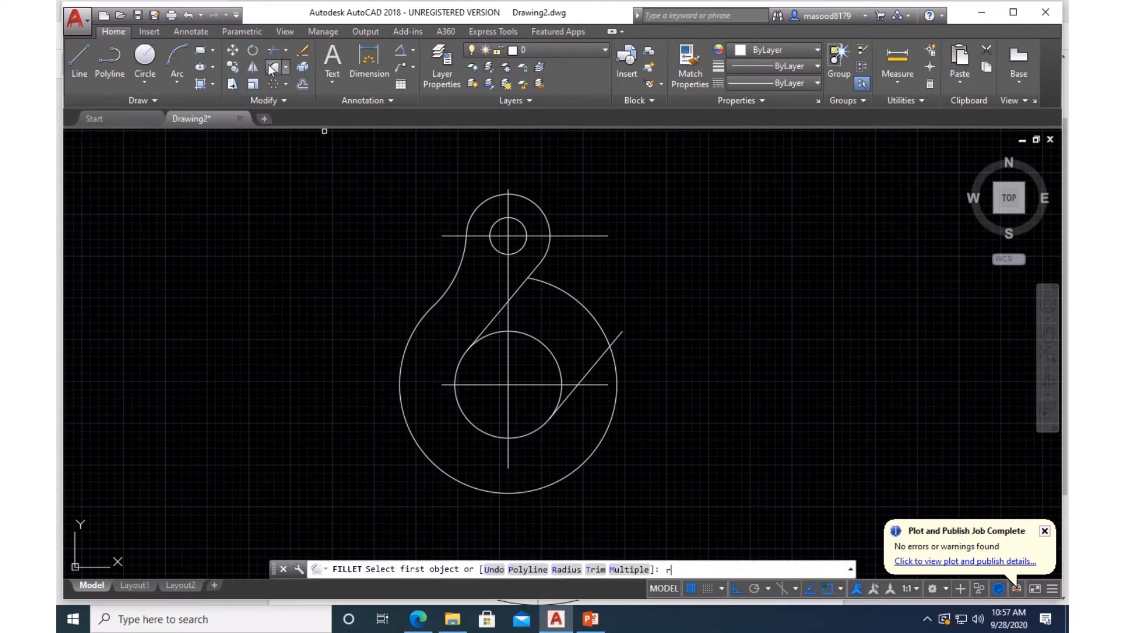
key("Return")
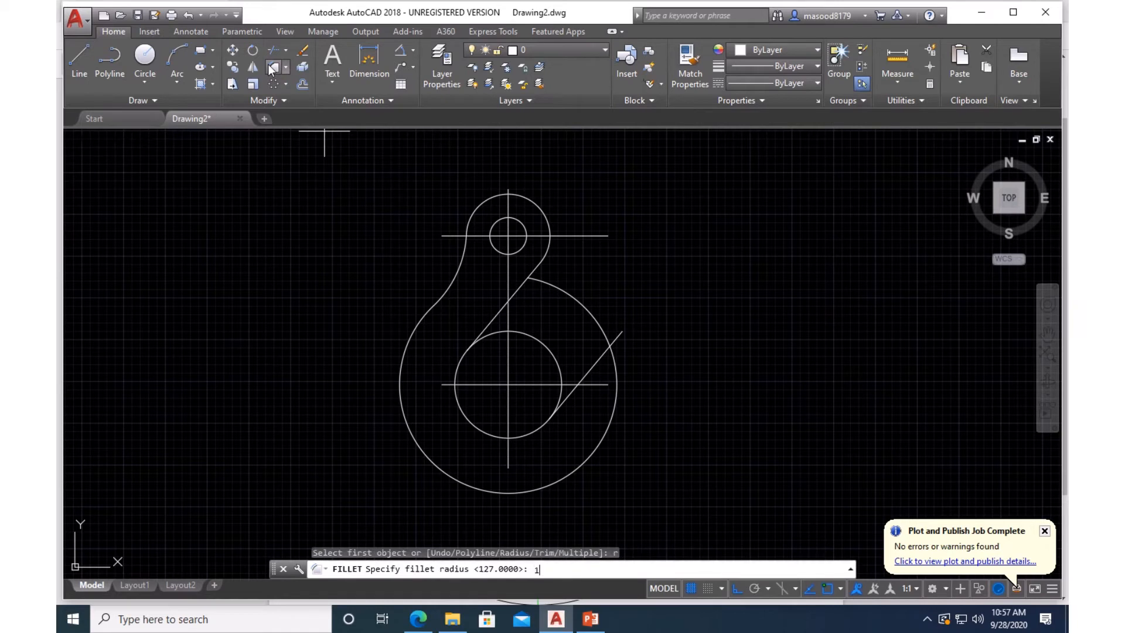
type("14")
key("Return")
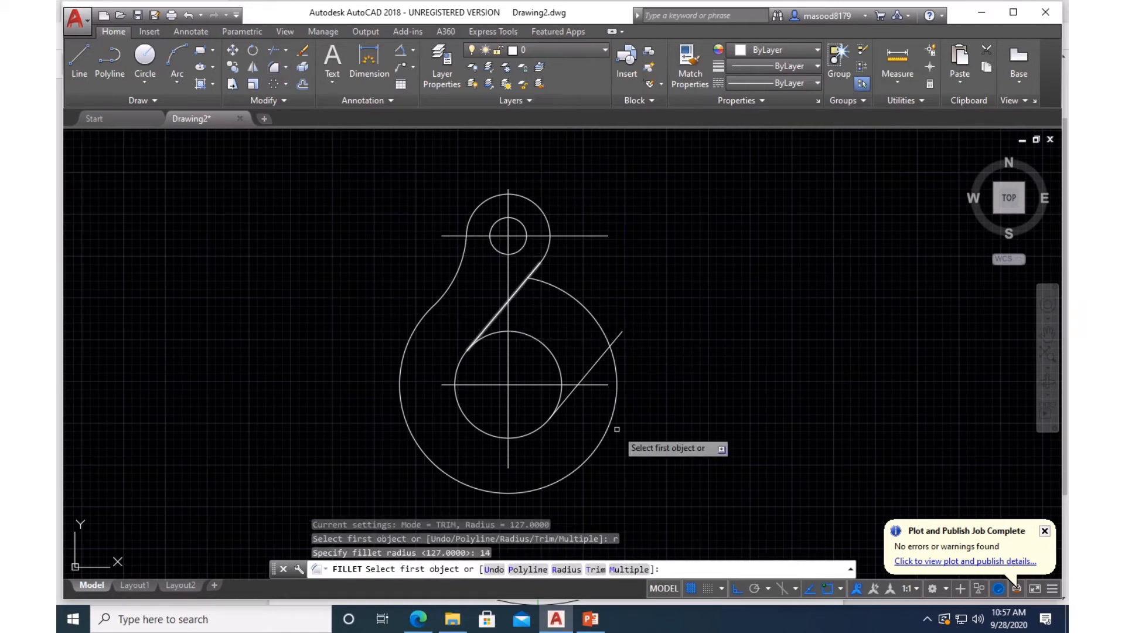
left_click(617, 369)
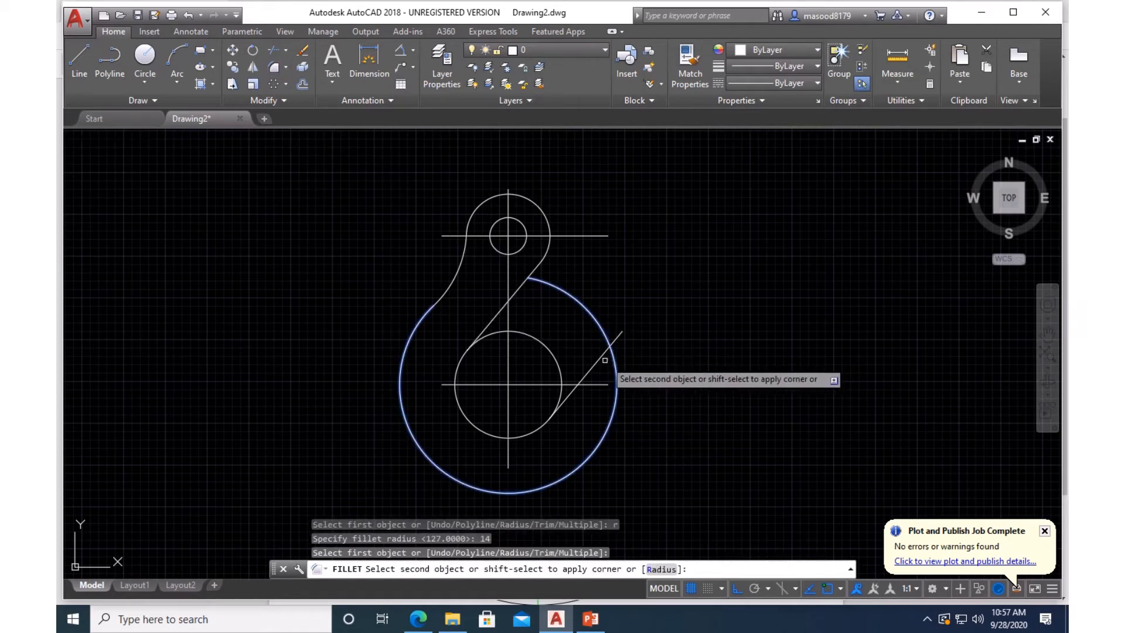
left_click(597, 357)
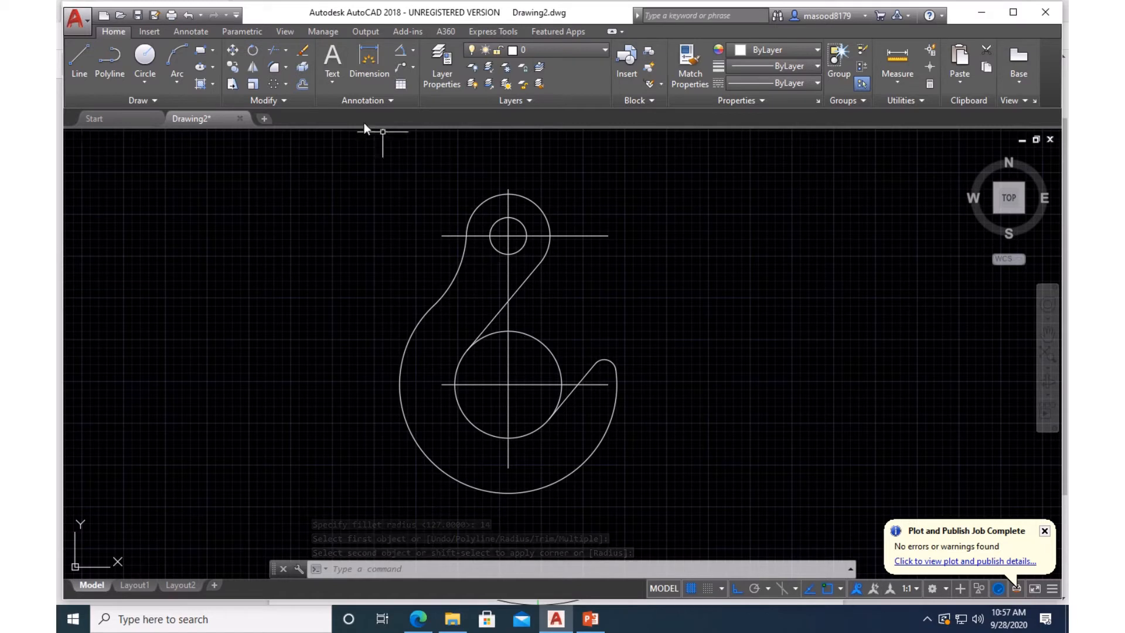
- Trim the upper-right arc of the radius 64 circle, using the two slanted lines as cutting edges
left_click(278, 54)
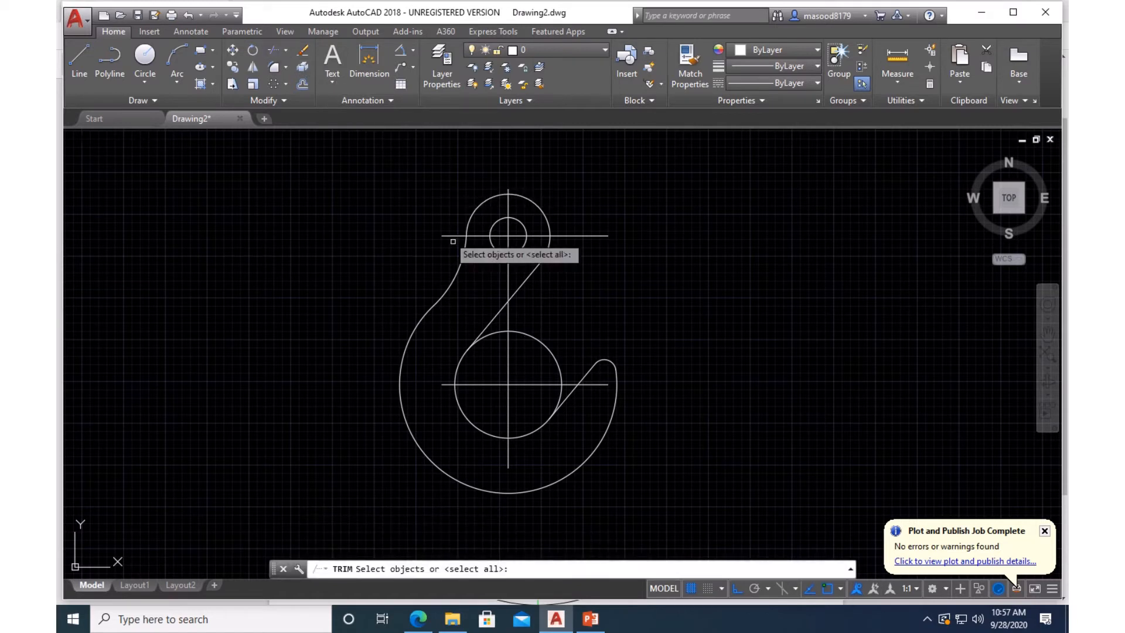
left_click(520, 286)
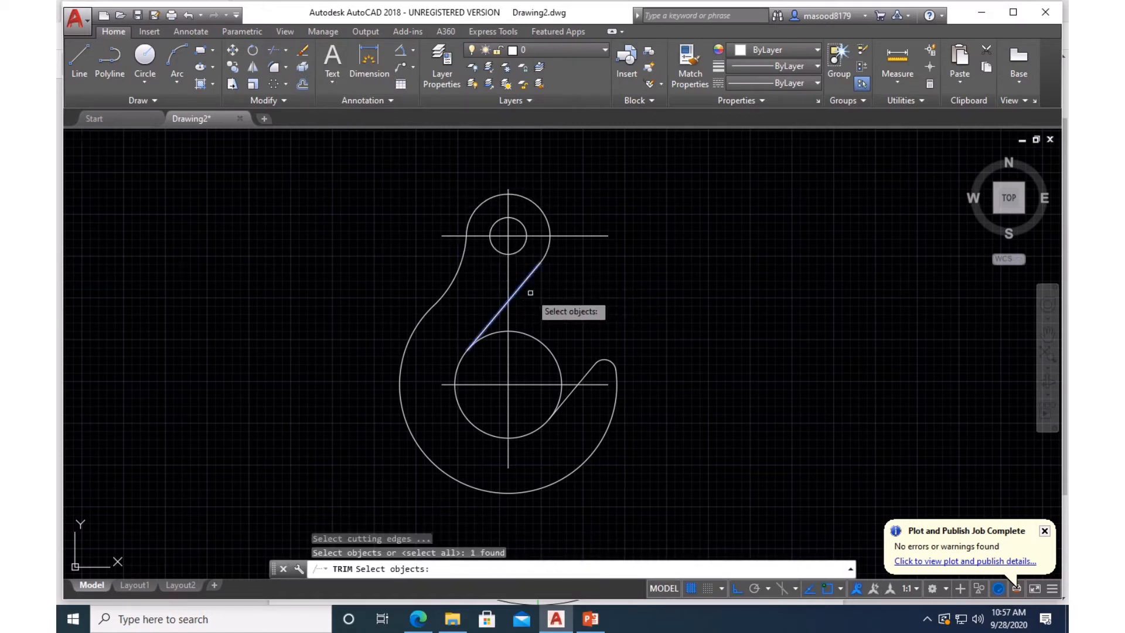
left_click(589, 373)
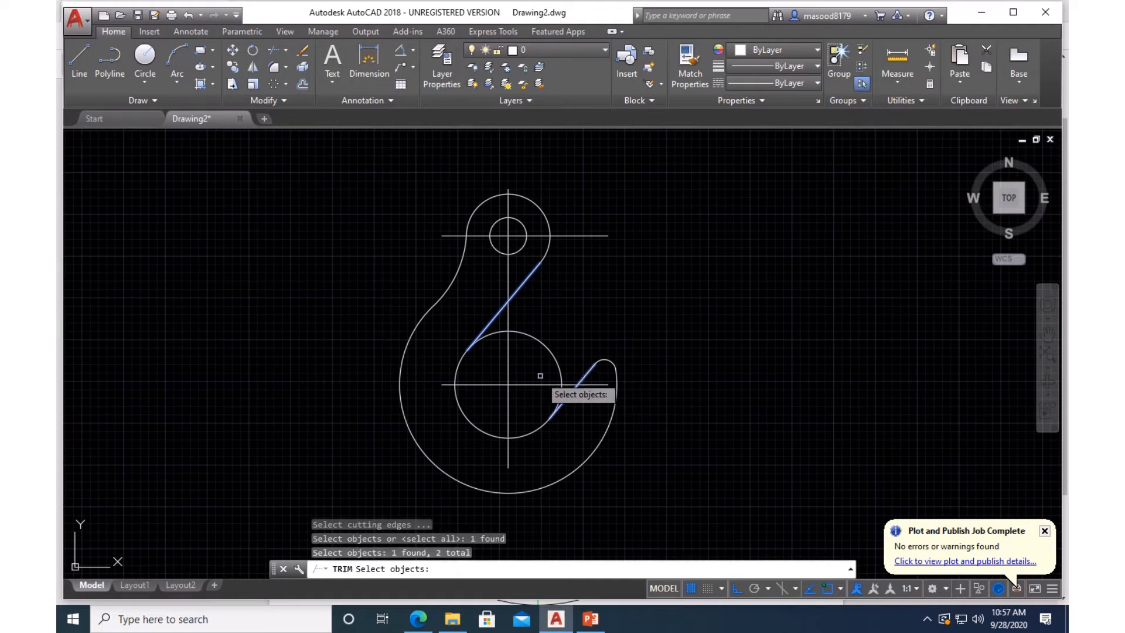
key("Return")
left_click(530, 341)
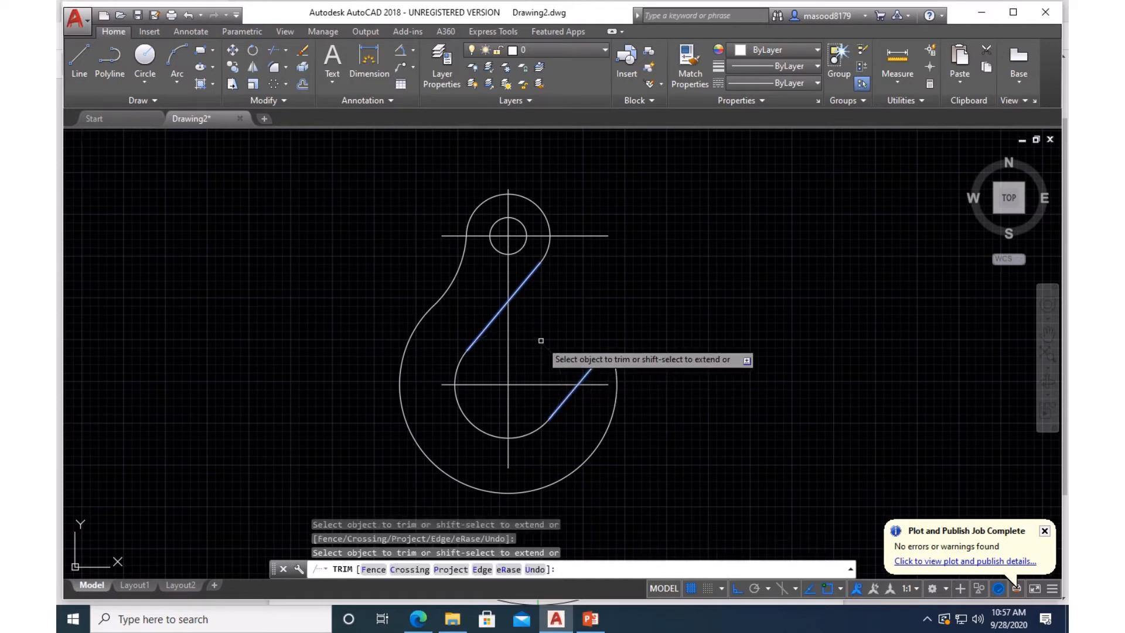
key("Return")
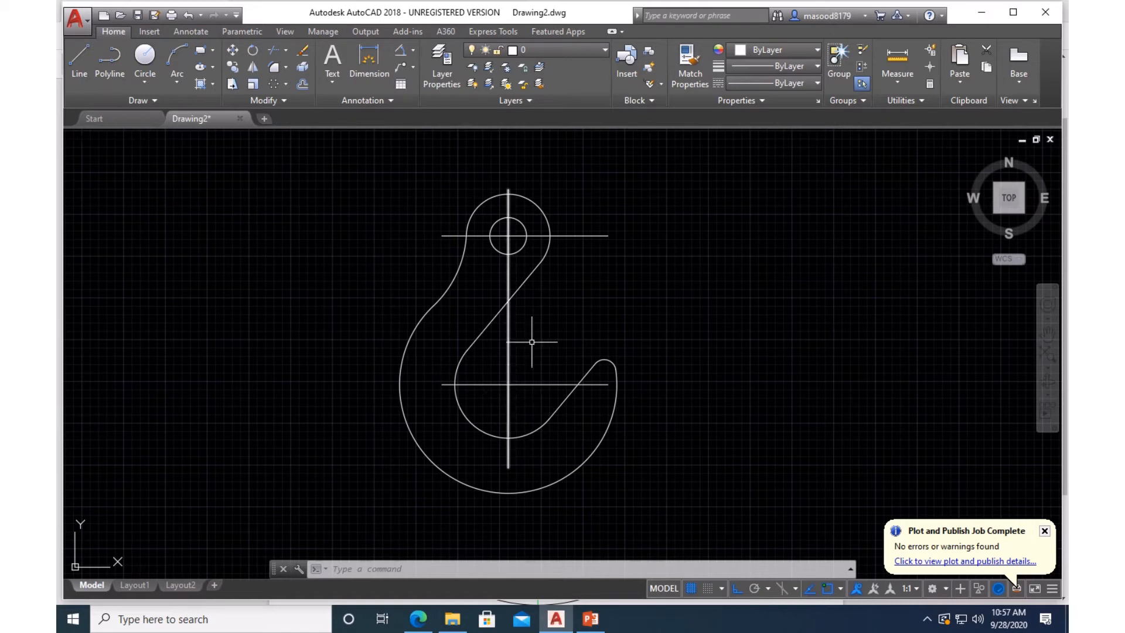
- Try a radius dimension on the hook's upper outer arc and erase it
left_click(370, 57)
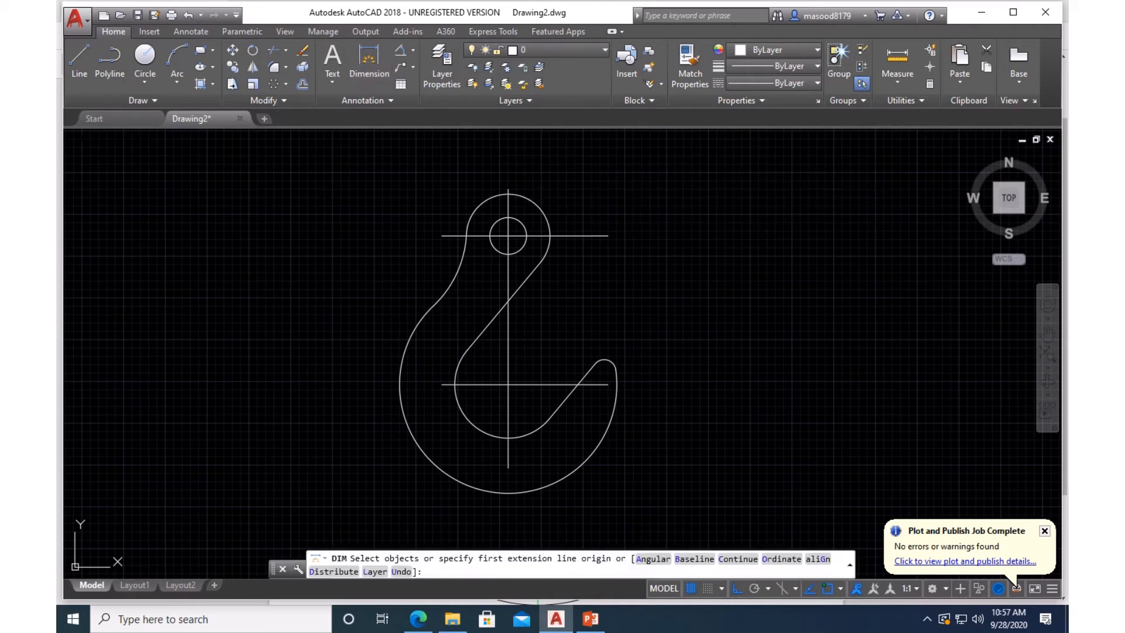
left_click(537, 206)
left_click(556, 201)
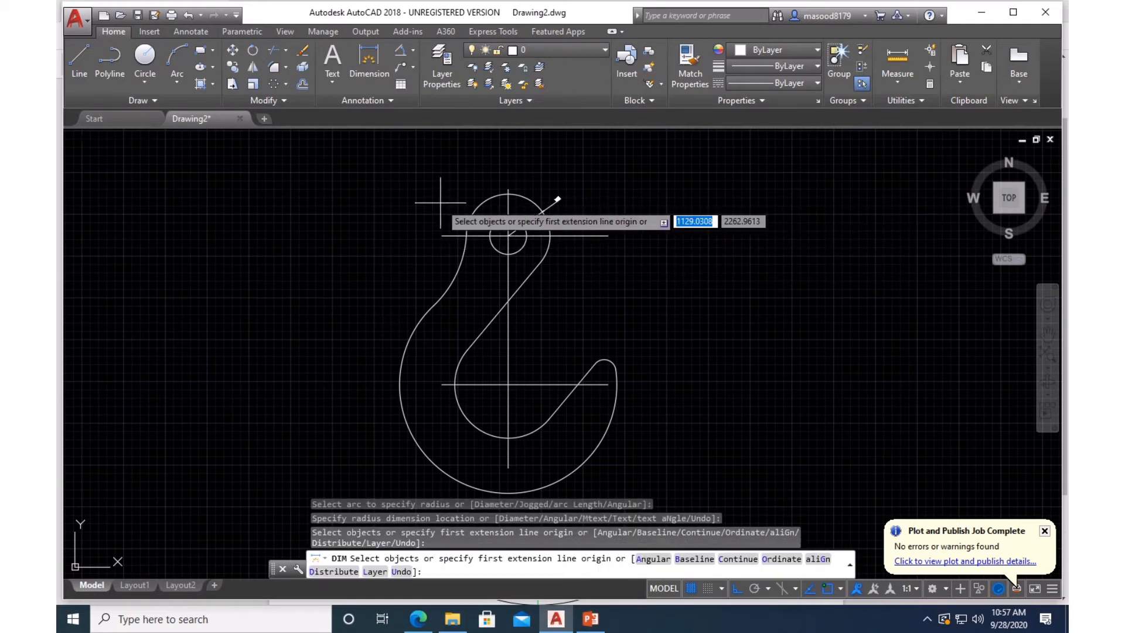
left_click(306, 54)
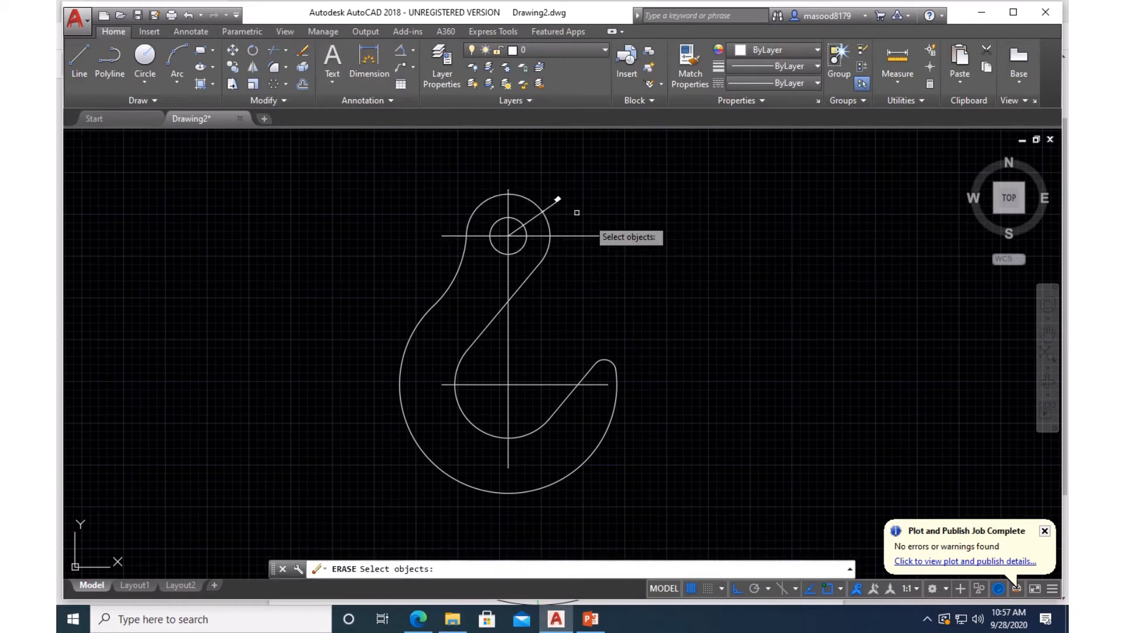
left_click(554, 202)
key("Return")
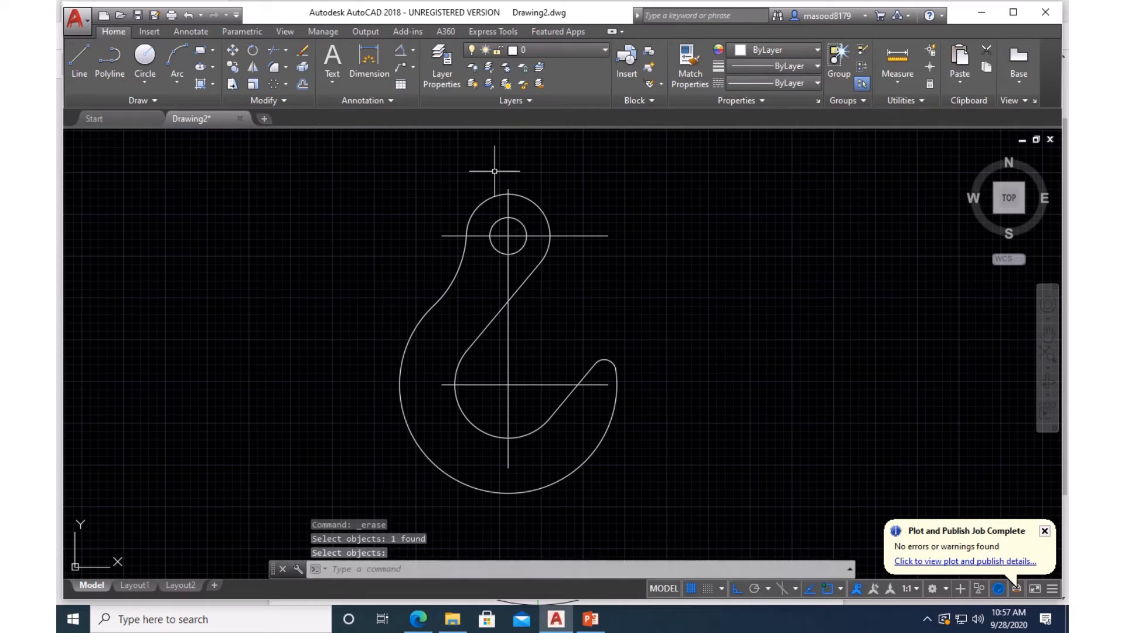
- Modify the ISO-25 dimension style, setting the arrow size to 5 and the text height to 6
left_click(181, 33)
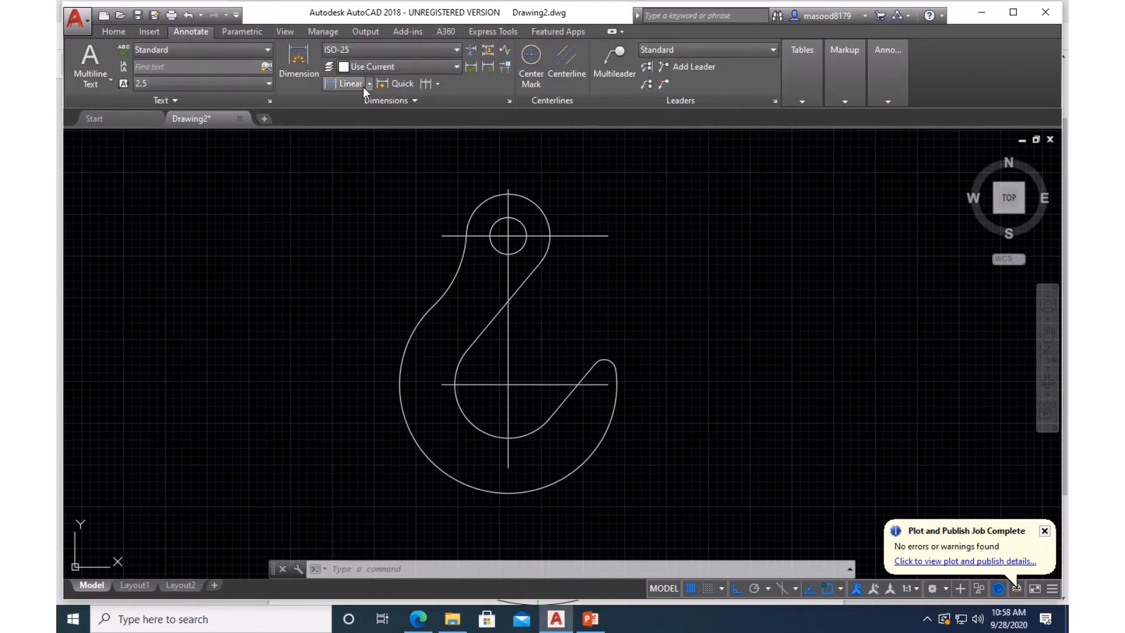
left_click(508, 101)
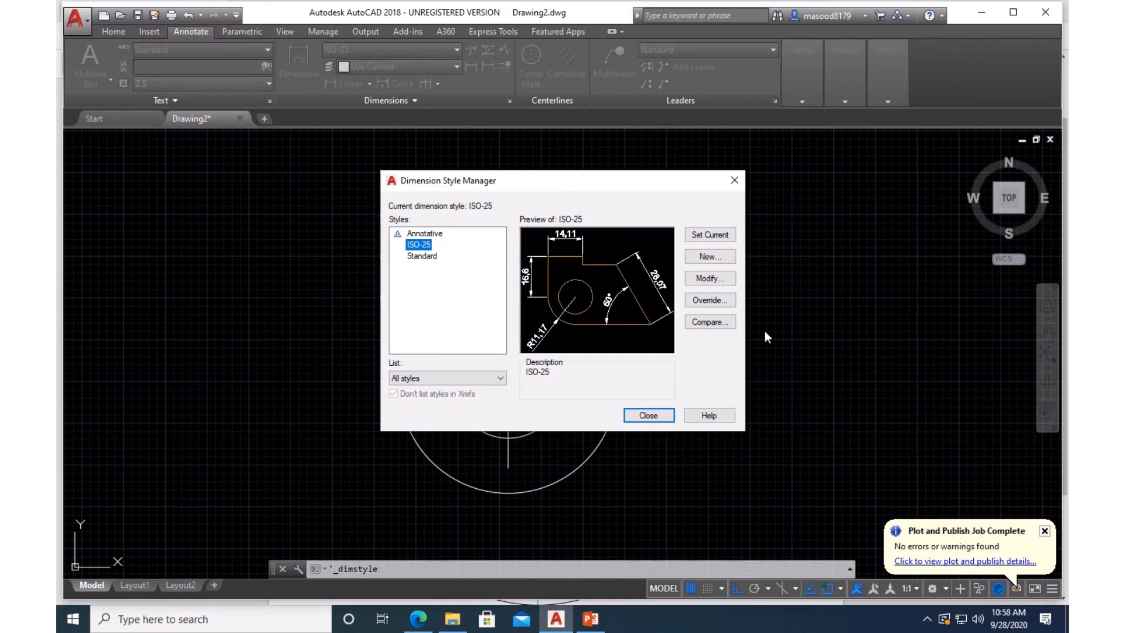
left_click(711, 279)
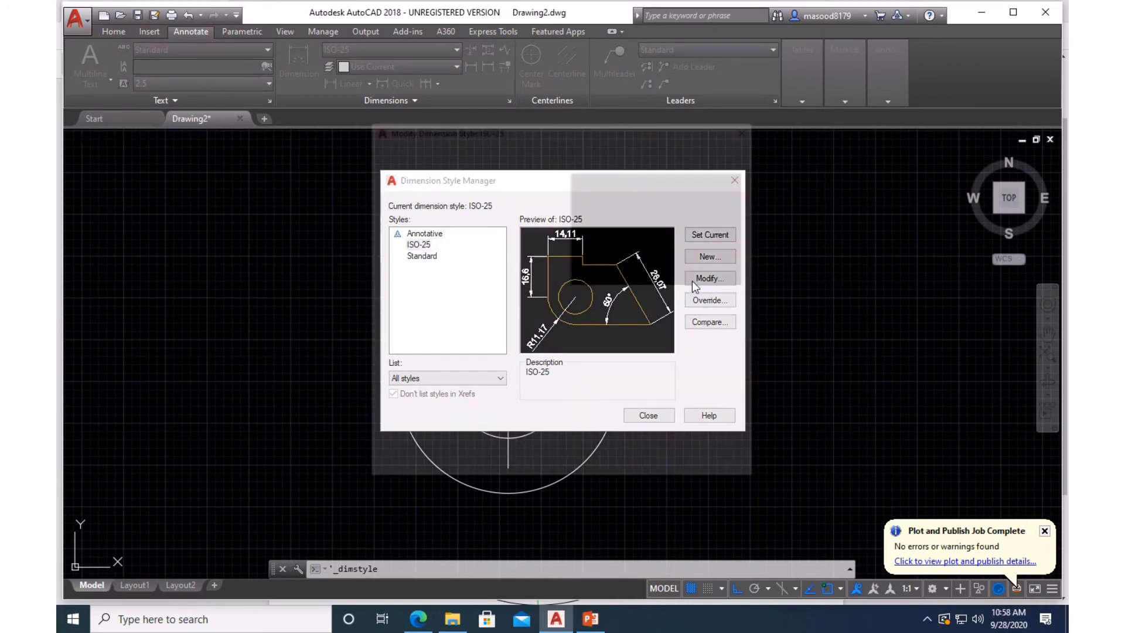
left_click(440, 154)
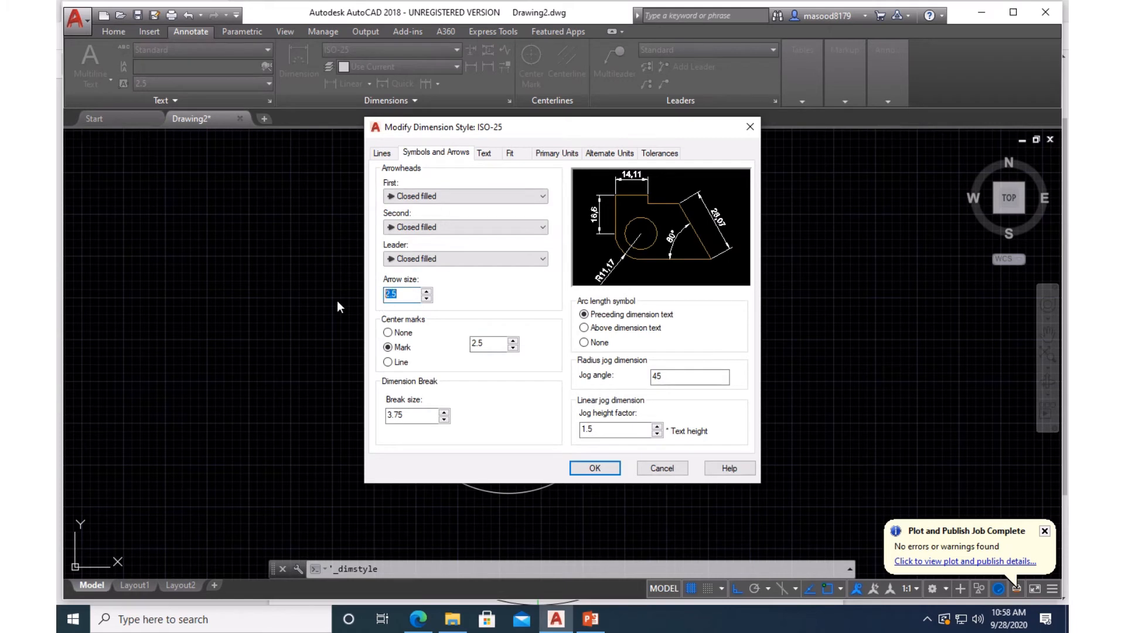
type("5")
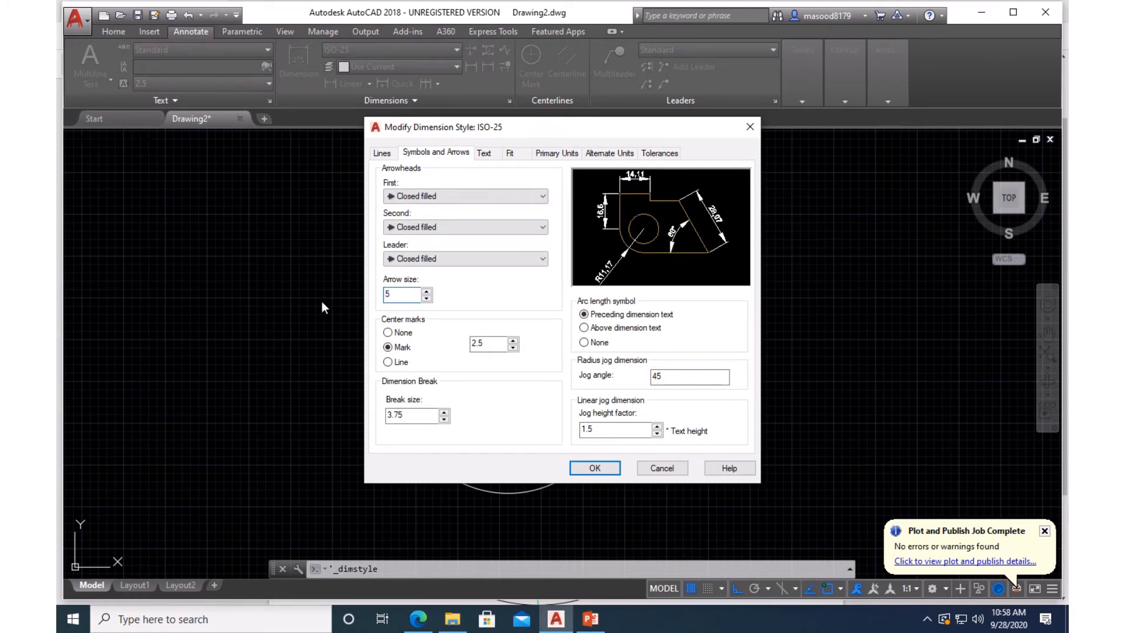
left_click(490, 159)
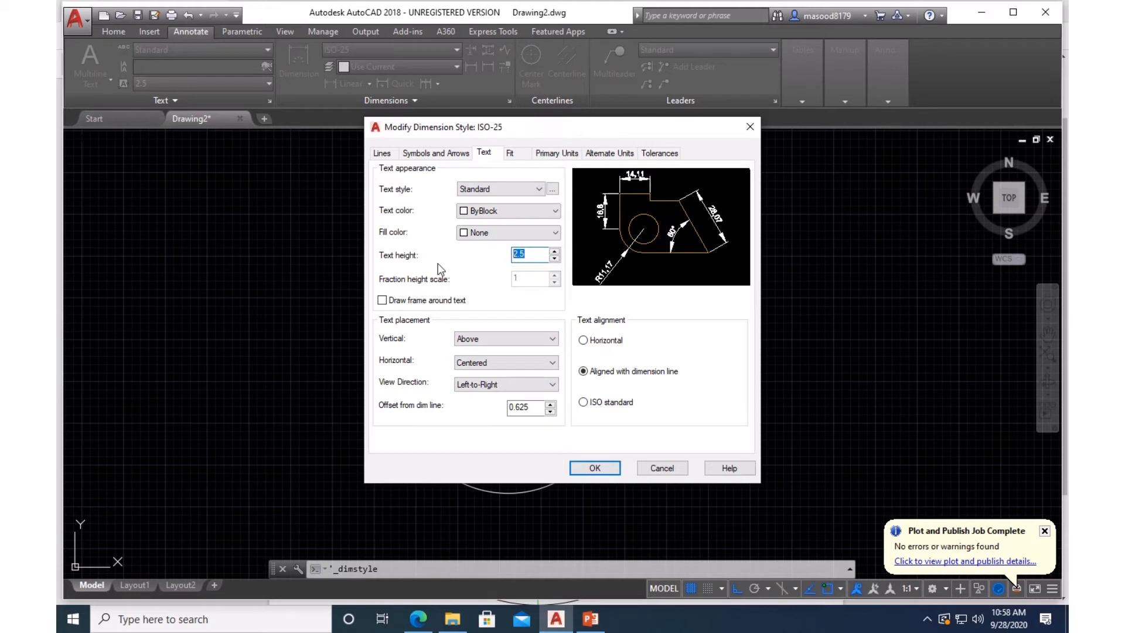
type("5")
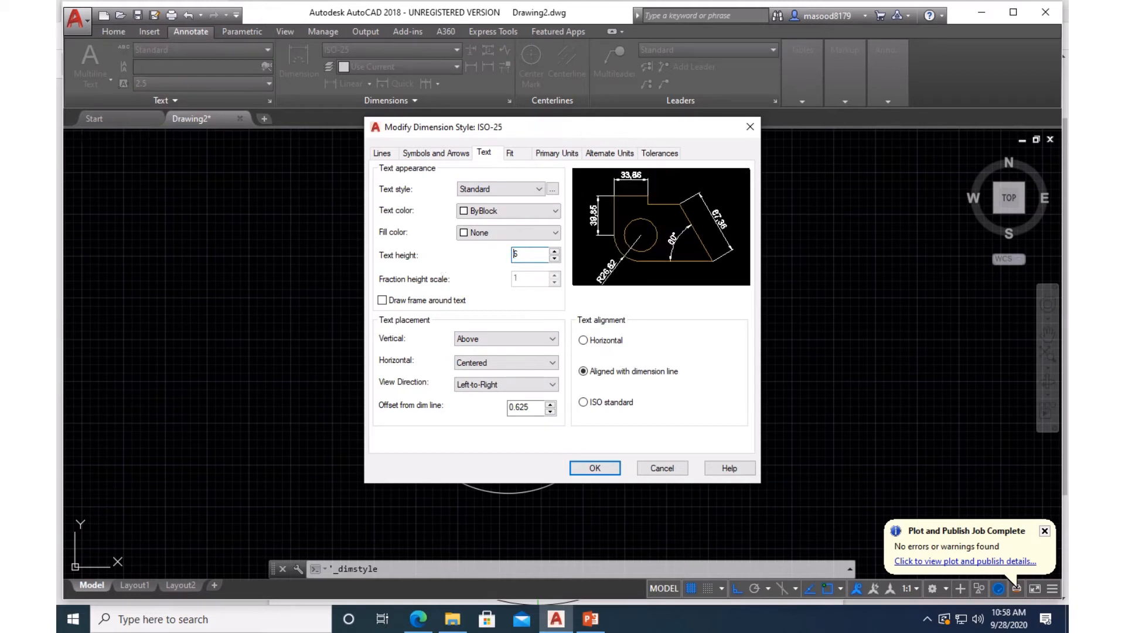
- Set the ISO-25 style's linear dimension precision to 0 and apply the dimension style changes
left_click(510, 154)
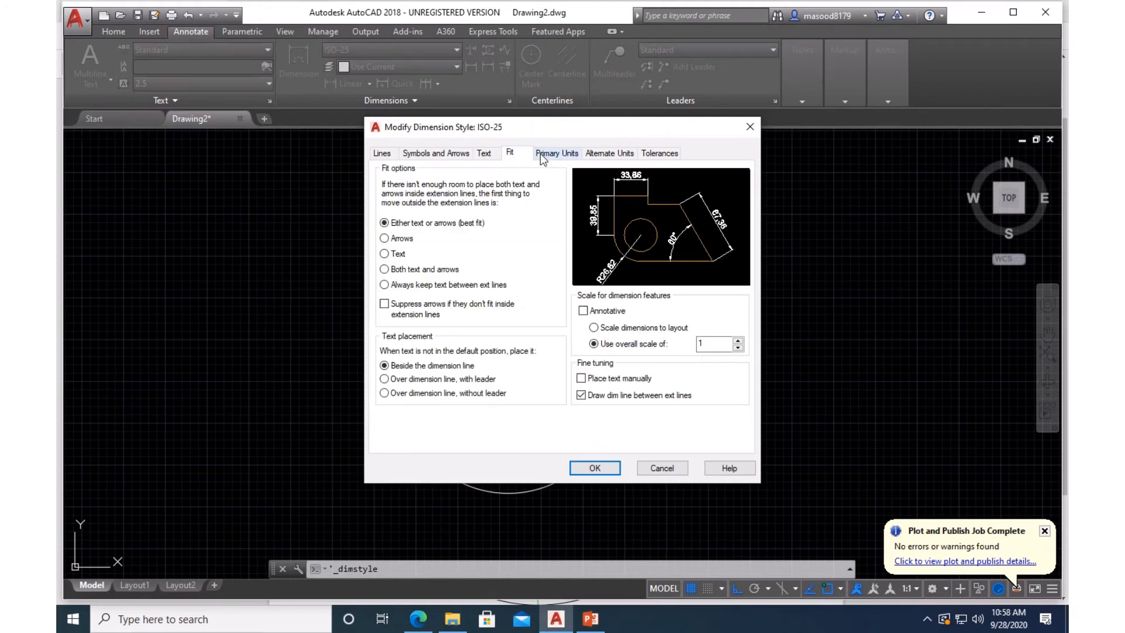
left_click(542, 154)
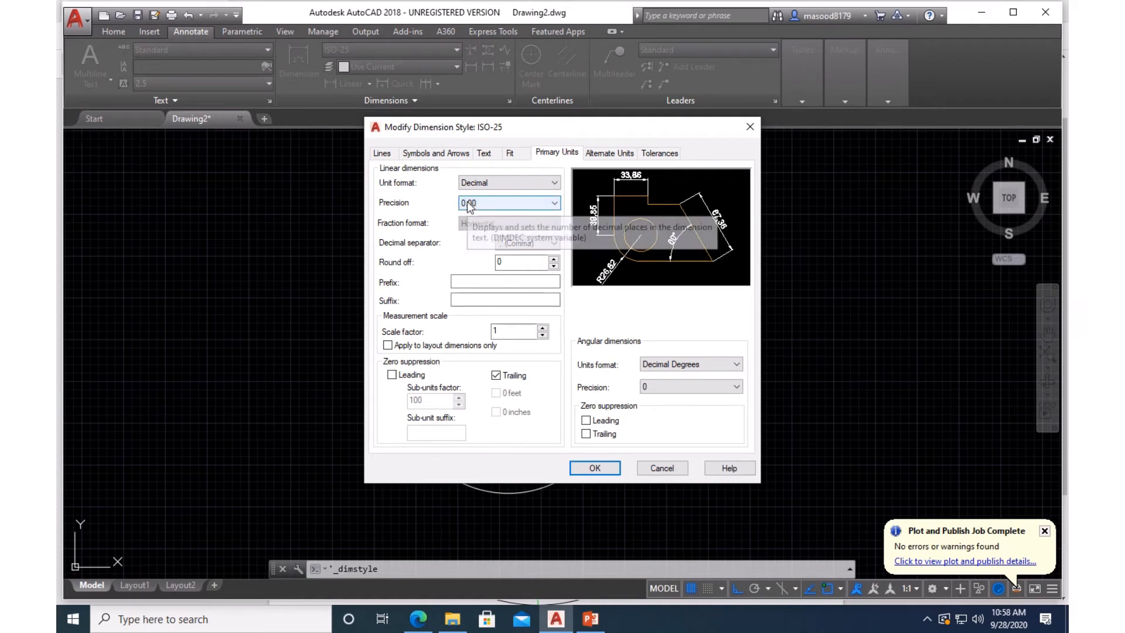
left_click(558, 202)
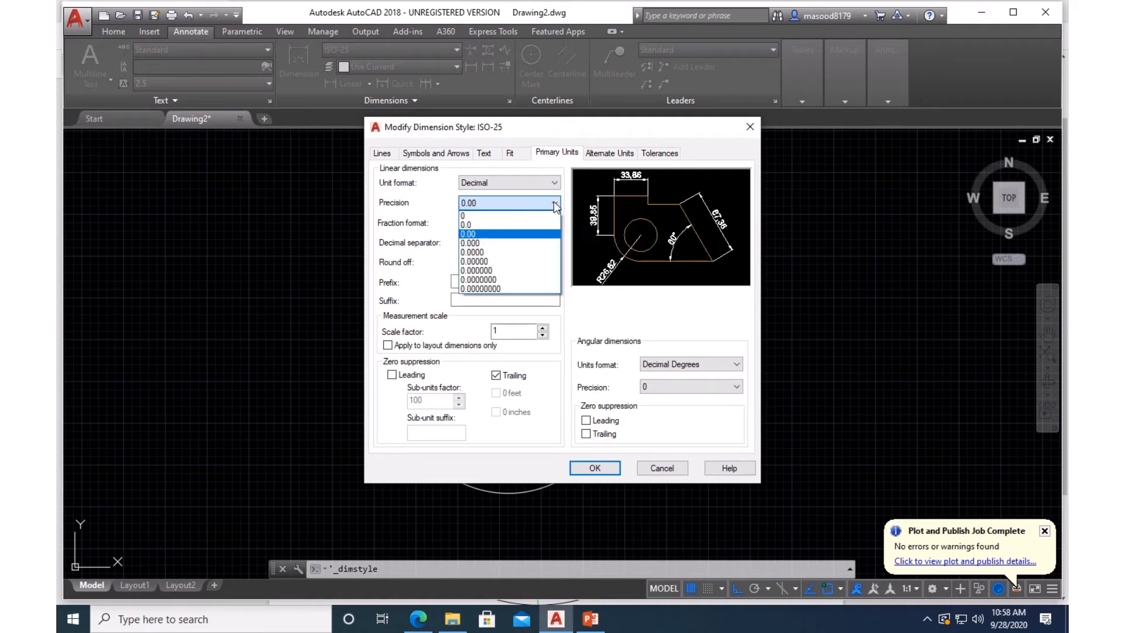
left_click(467, 212)
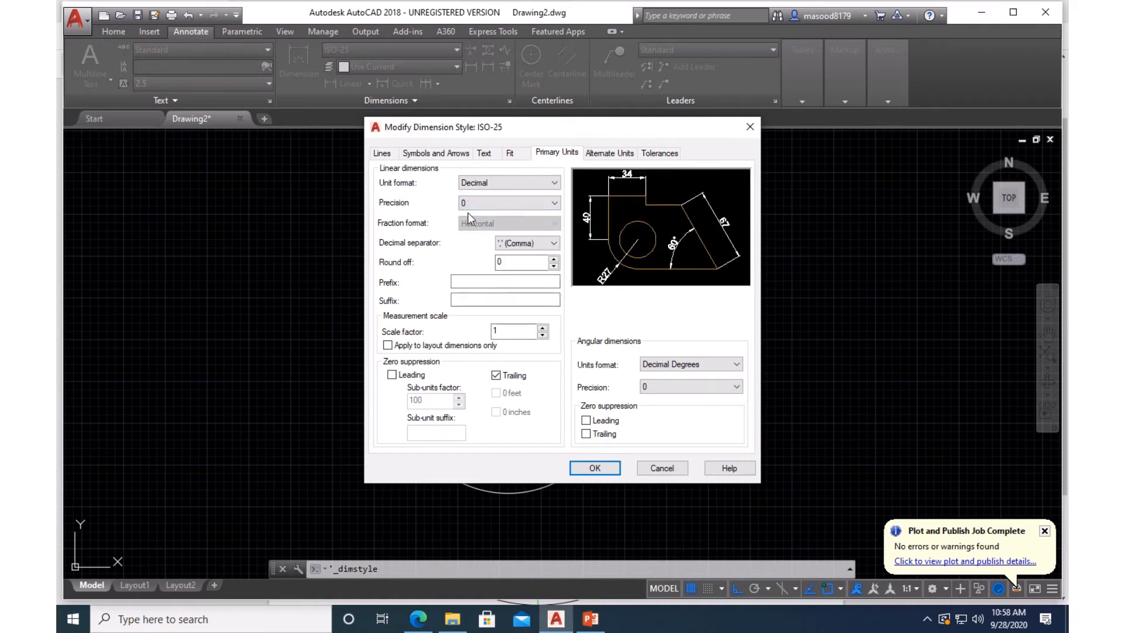
left_click(581, 468)
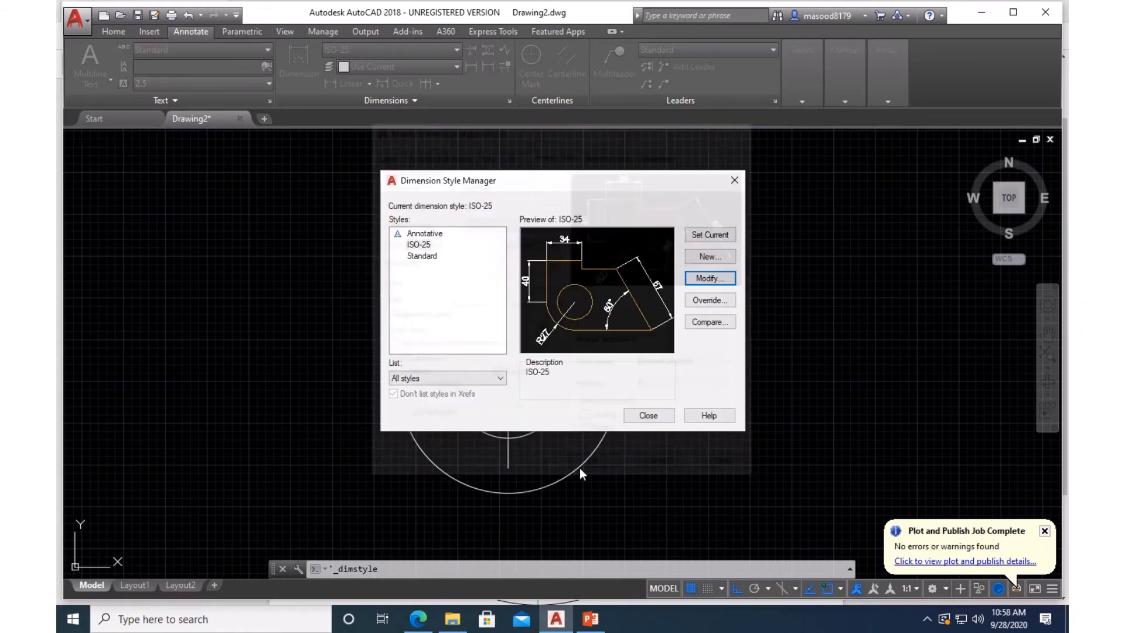
left_click(649, 414)
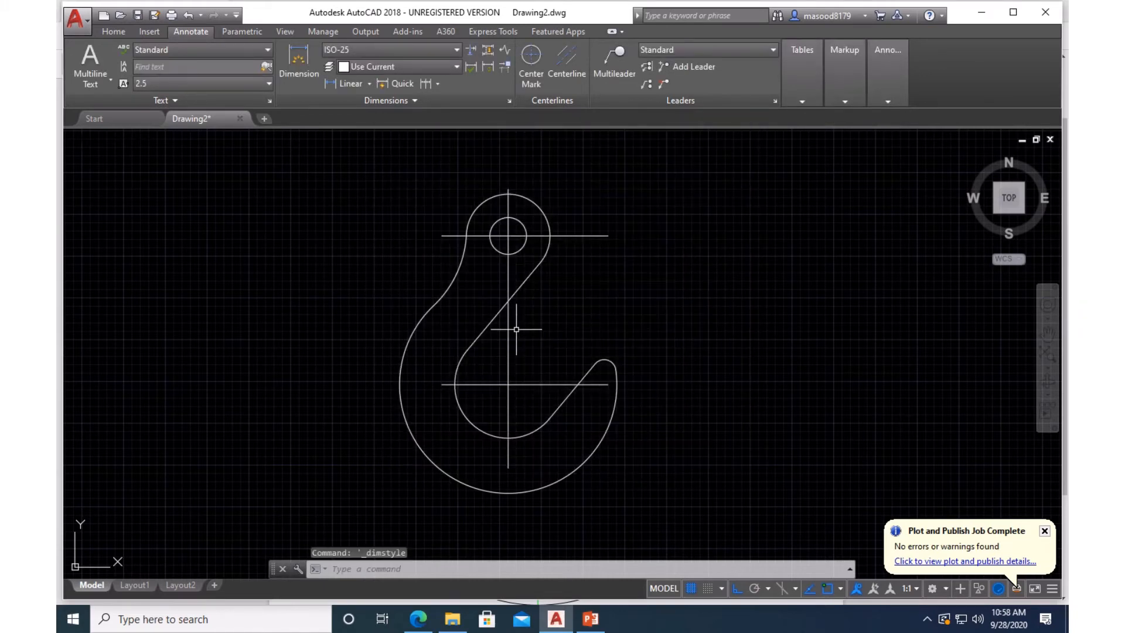
- Dimension the radius of the upper outer arc, placing the text just outside its upper-right side
left_click(112, 31)
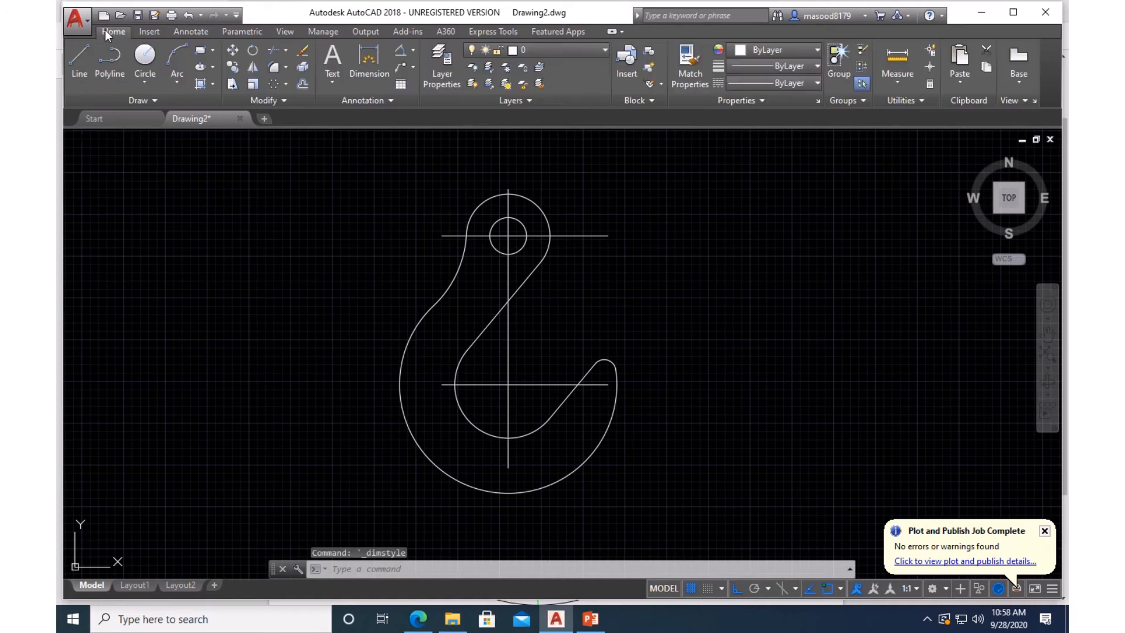
left_click(370, 55)
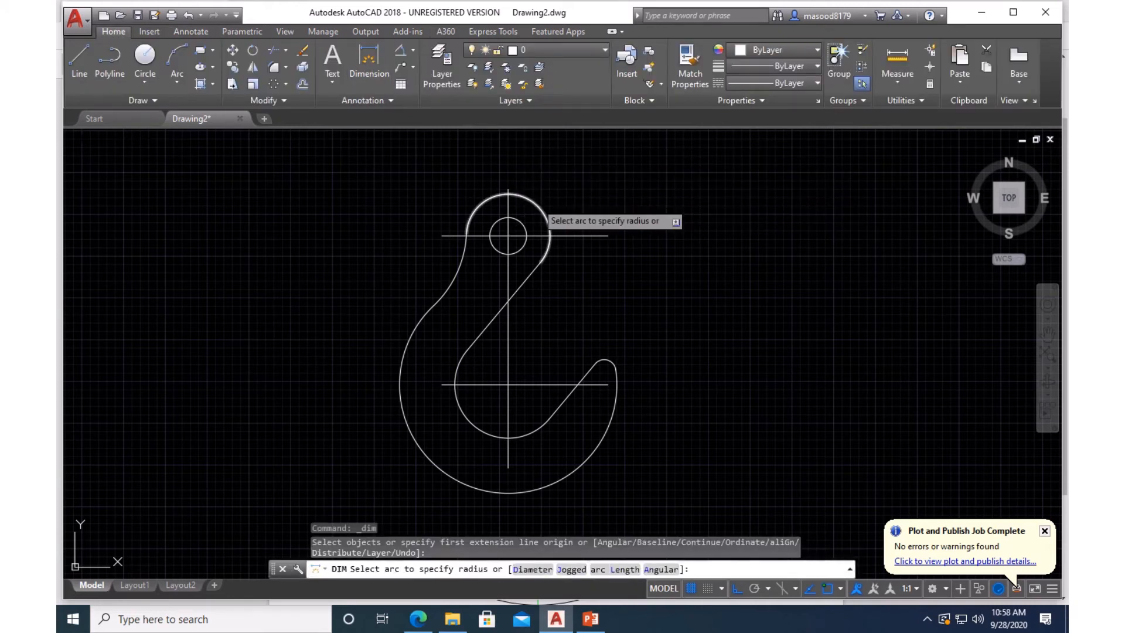
left_click(536, 202)
left_click(553, 188)
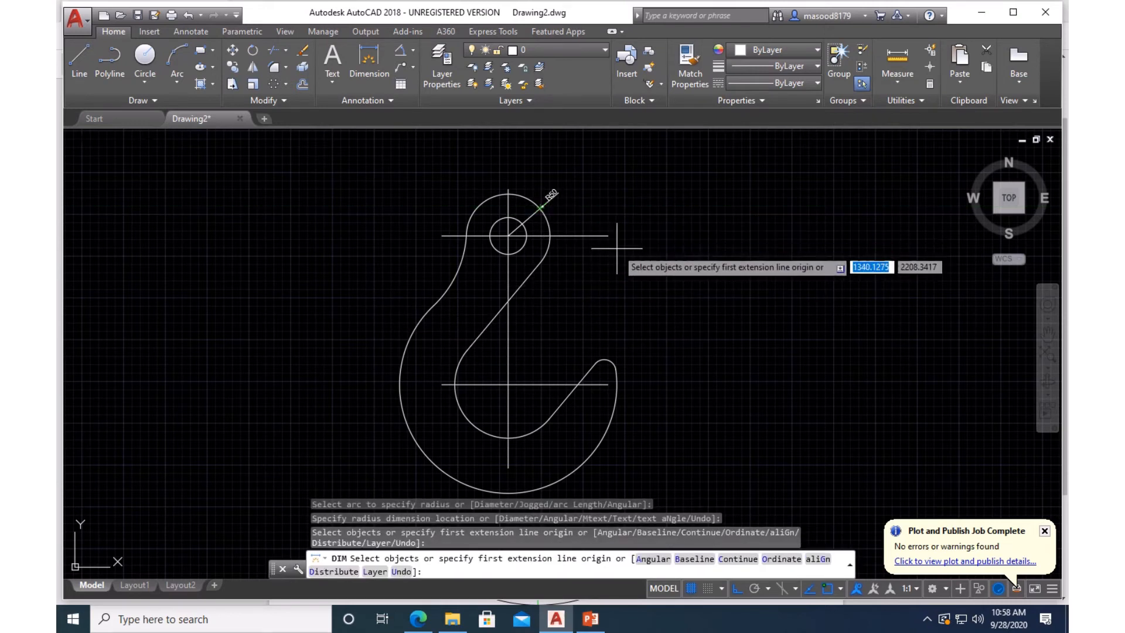
left_click(468, 247)
key("Escape")
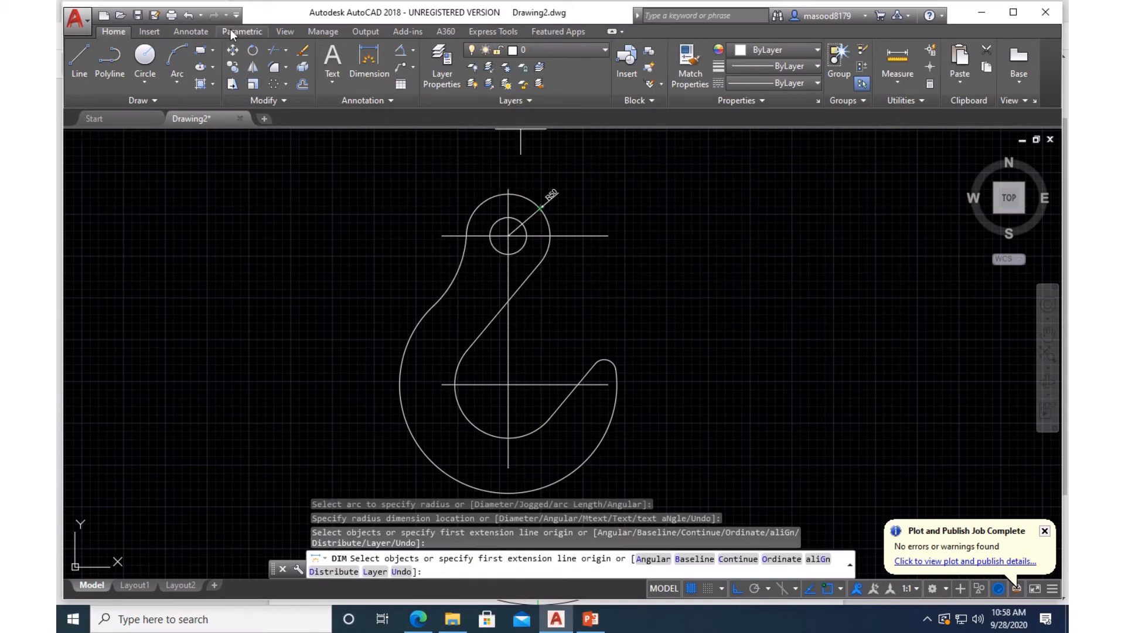
- Erase the radius dimension from the upper outer arc
left_click(304, 56)
left_click(550, 194)
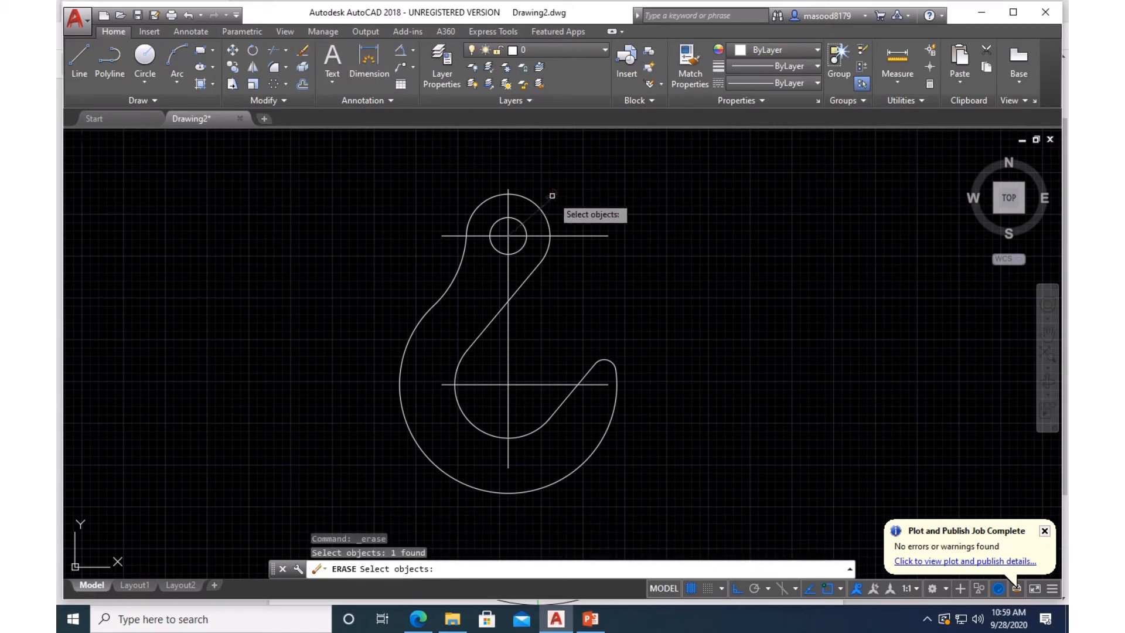
key("Return")
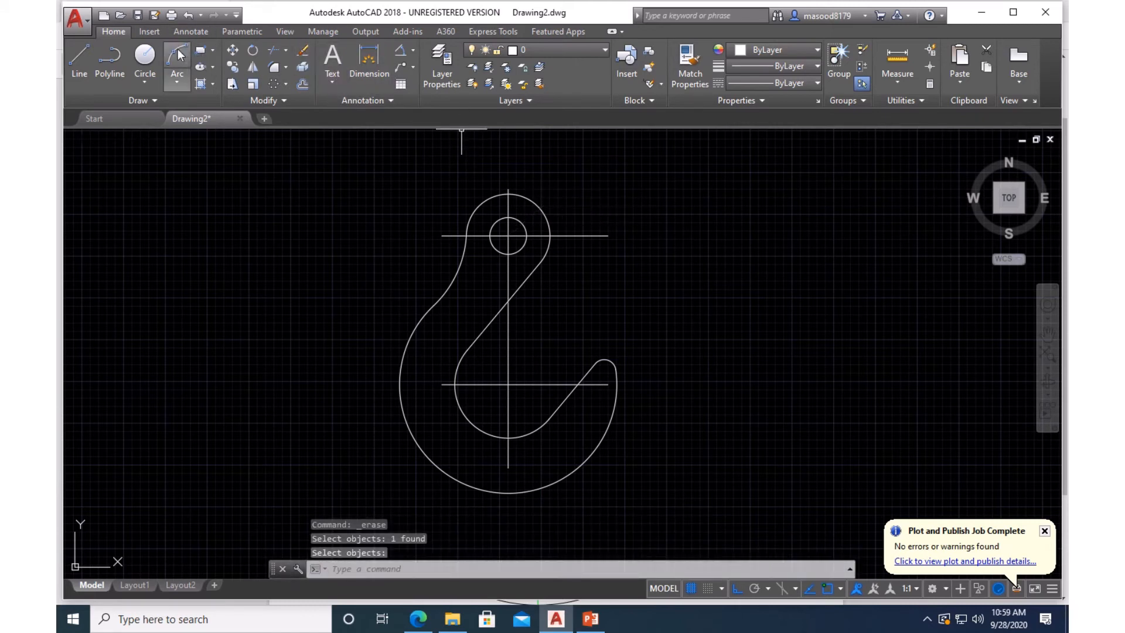
- Modify the ISO-25 dimension style, setting the arrow size to 7 and the text height to 8
left_click(193, 31)
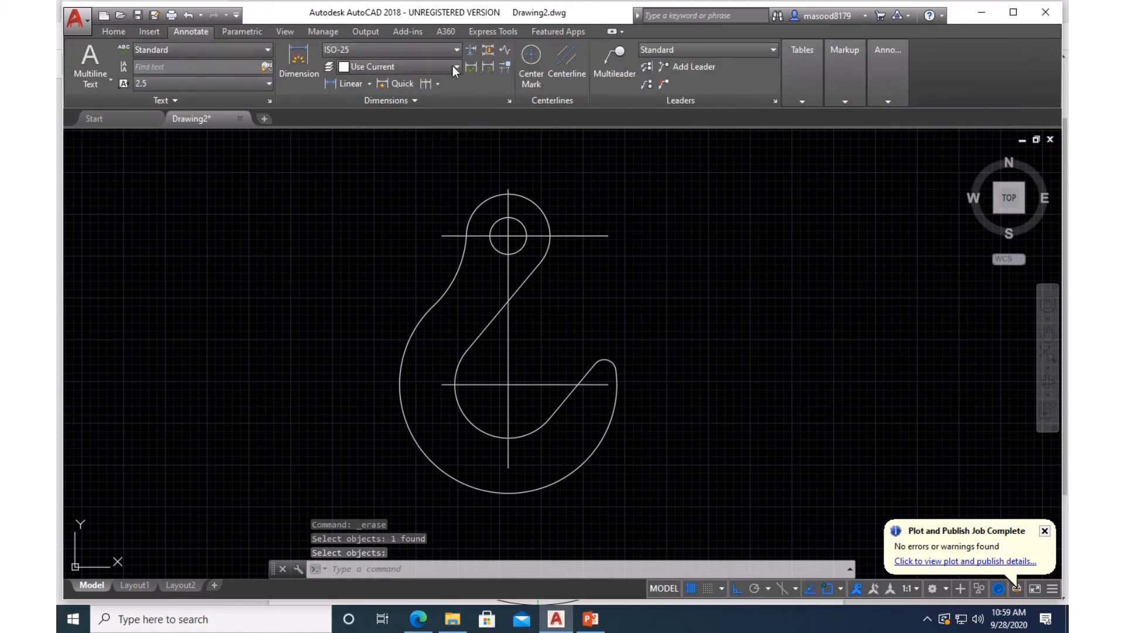
left_click(508, 101)
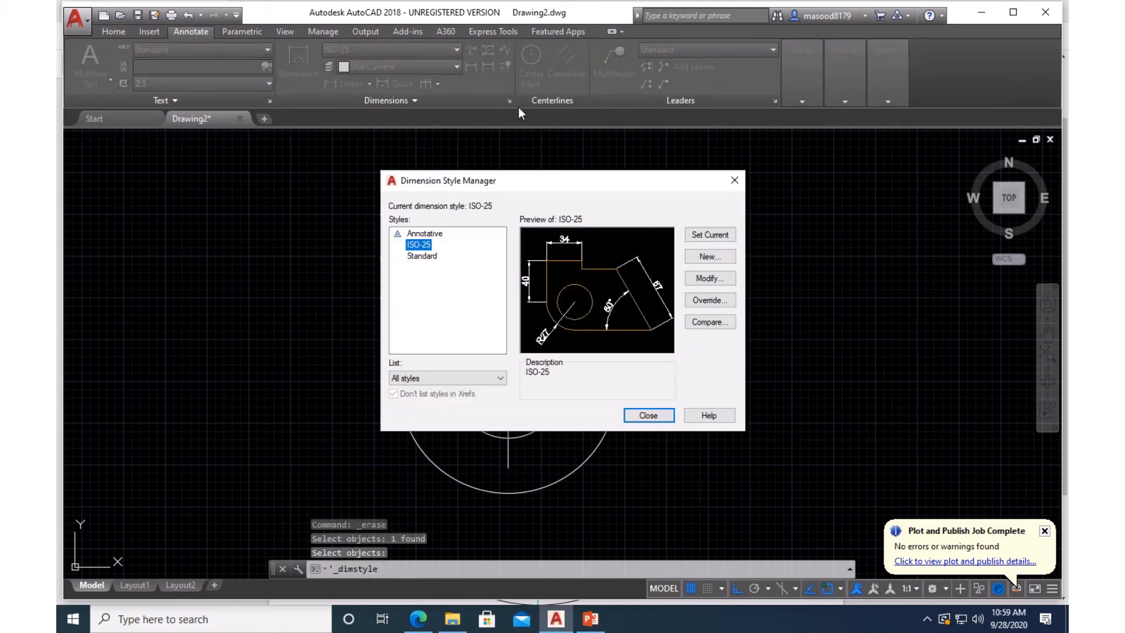
left_click(706, 278)
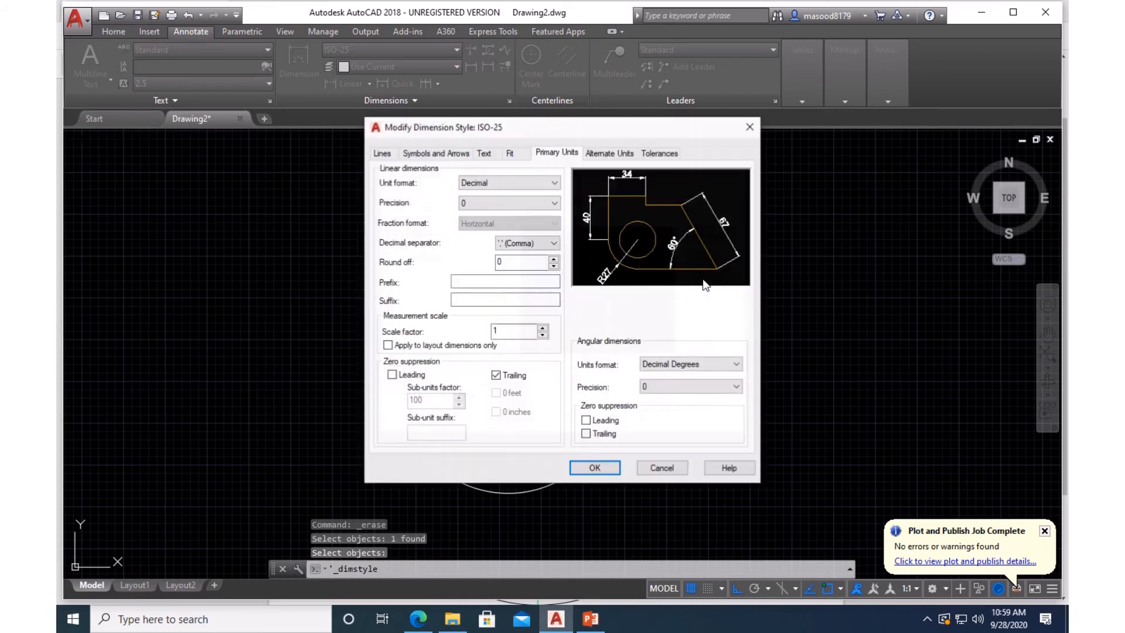
left_click(436, 153)
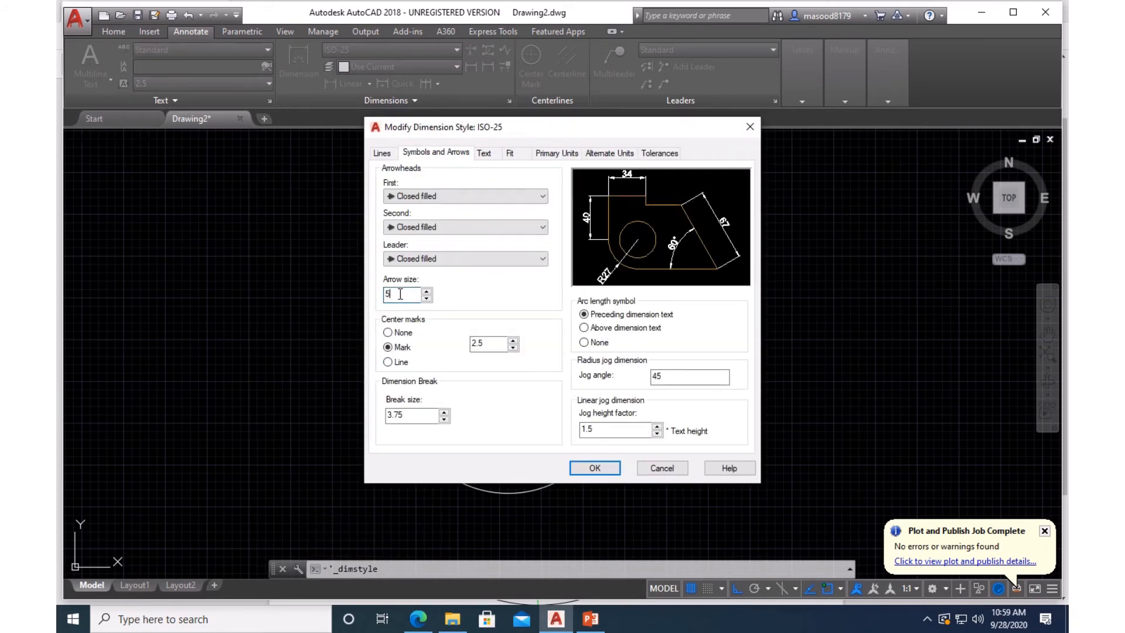
type("7")
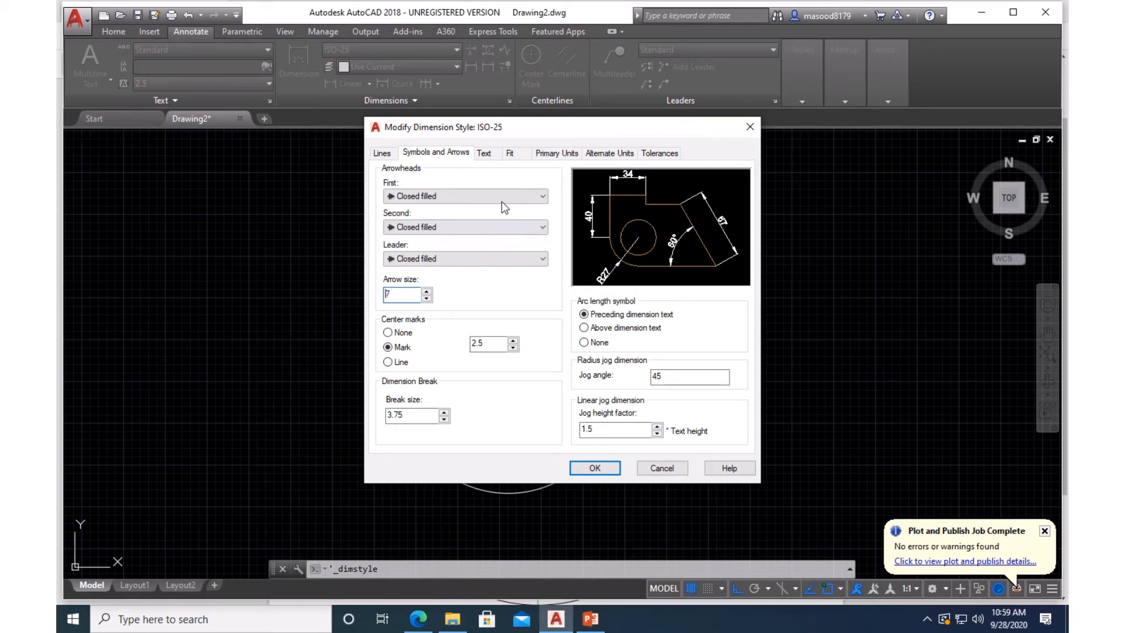
left_click(485, 153)
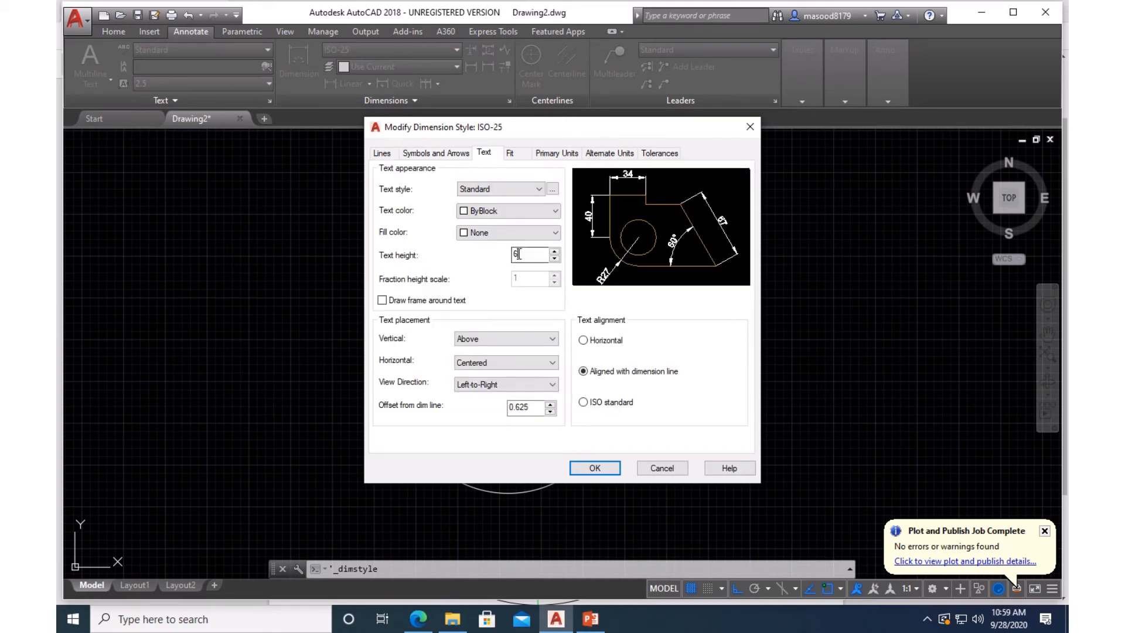
type("8")
left_click(595, 468)
left_click(644, 416)
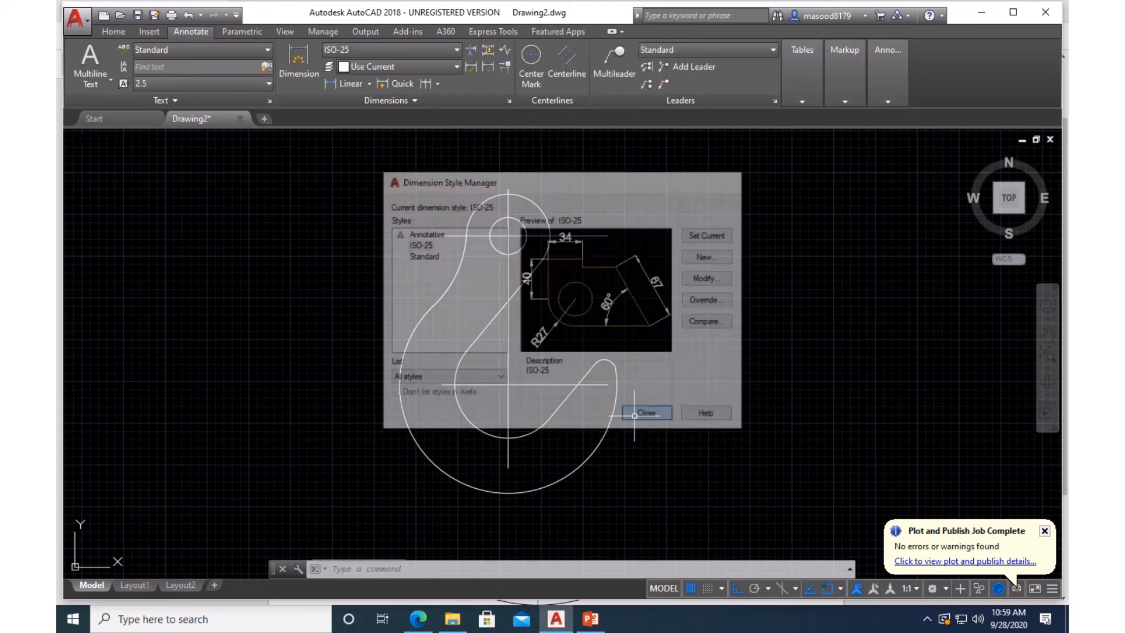
- Dimension the radius of the hook's upper outer arc, placing the text just outside its upper-right side
left_click(113, 31)
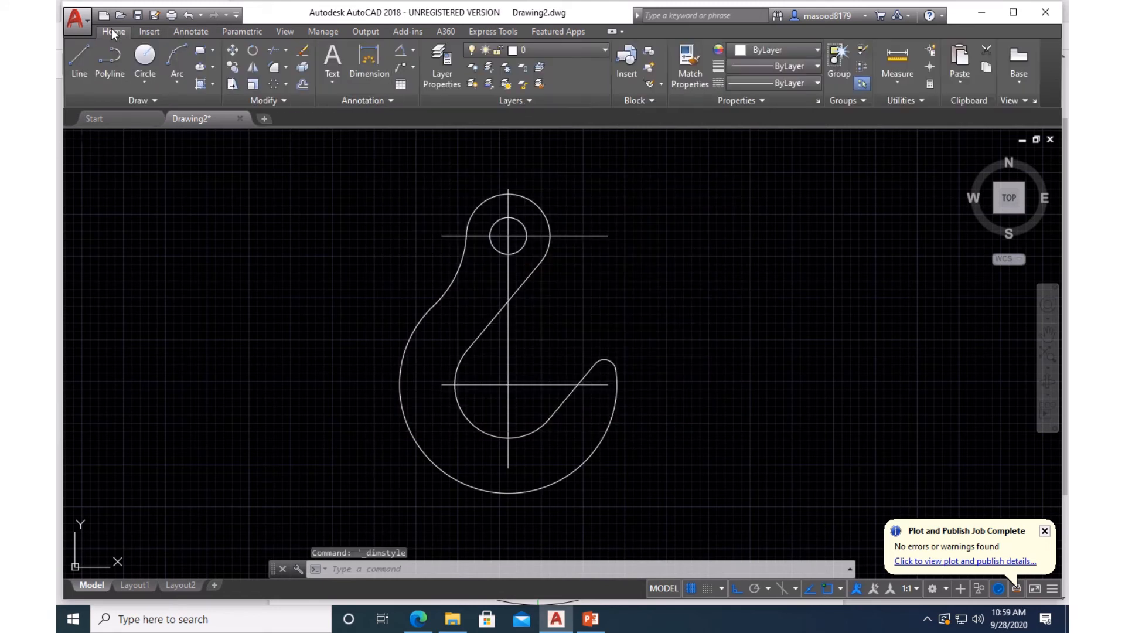
left_click(369, 59)
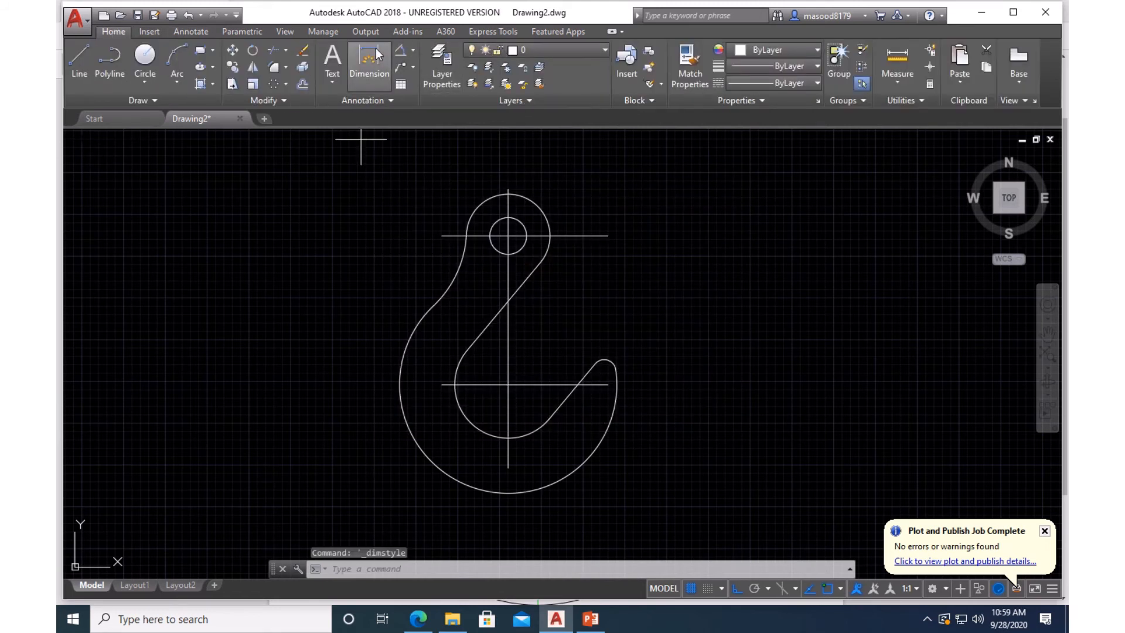
left_click(538, 205)
left_click(547, 199)
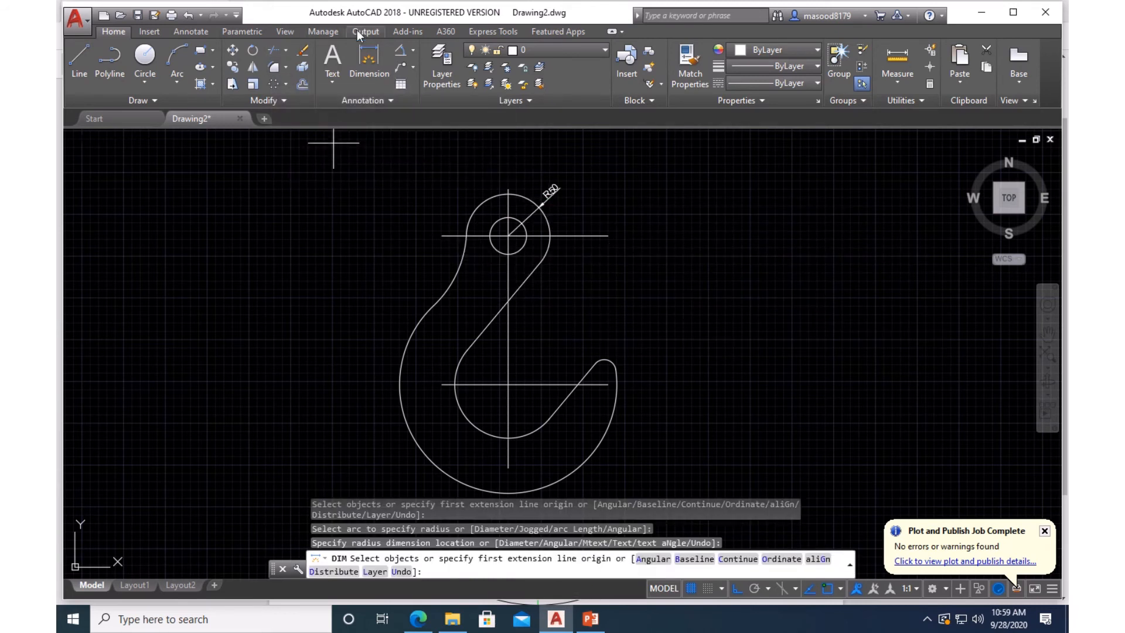
- Dimension the diameter of the small hole circle, placing the text outside the outer arc to the upper left
left_click(369, 61)
left_click(526, 235)
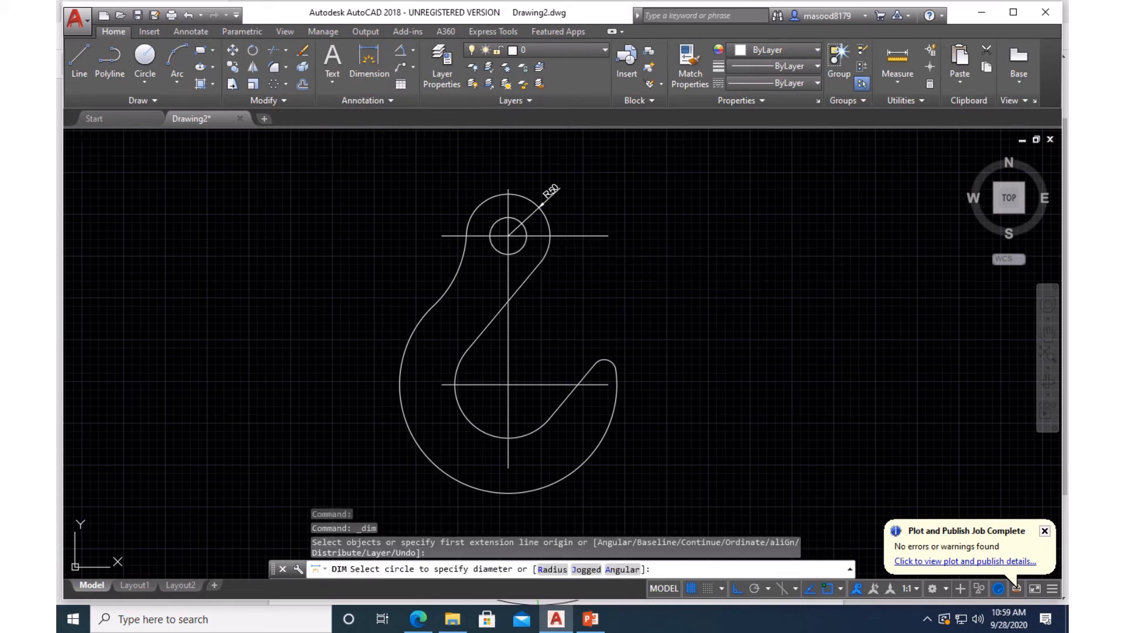
left_click(489, 231)
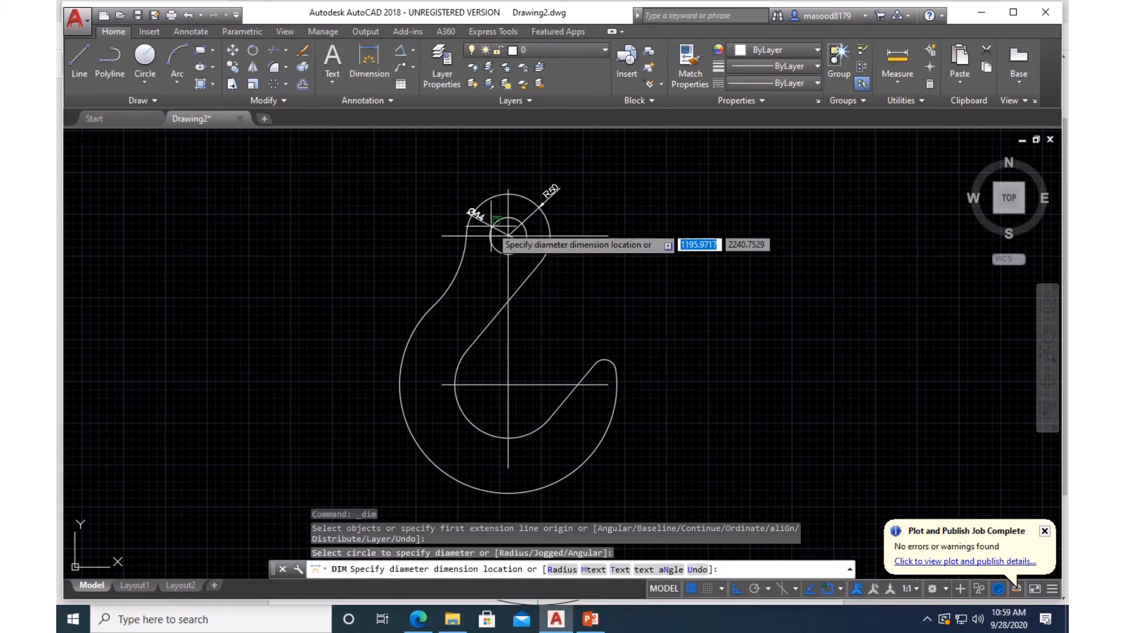
left_click(454, 196)
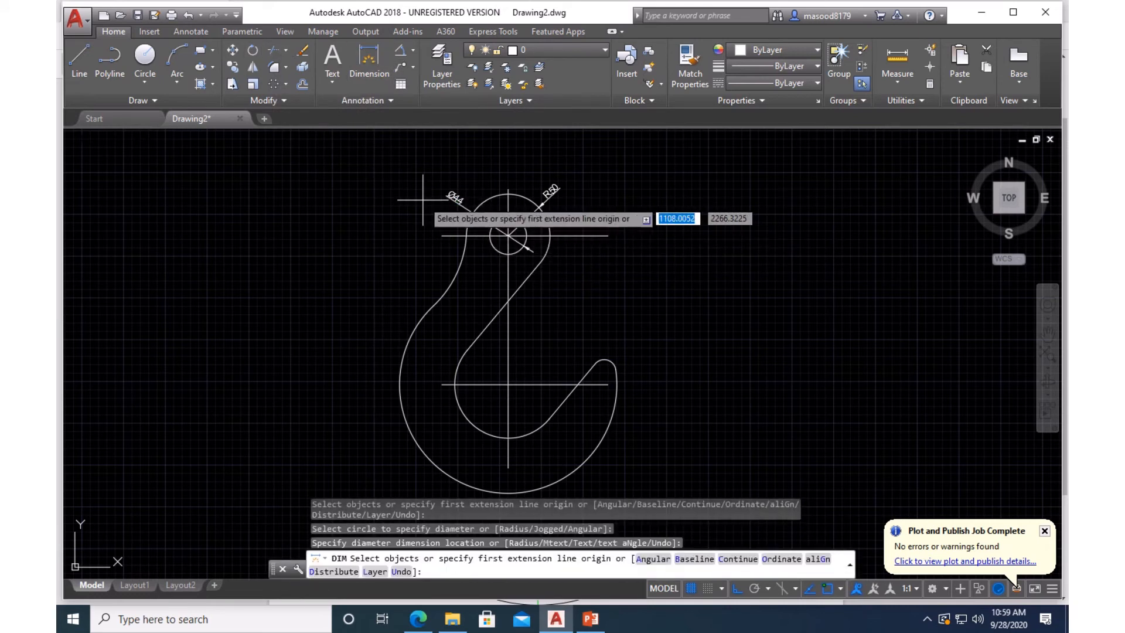
- Dimension the radii of the concave arc on the hook's left side and the large outer arc, placing both texts outside the outline
left_click(370, 62)
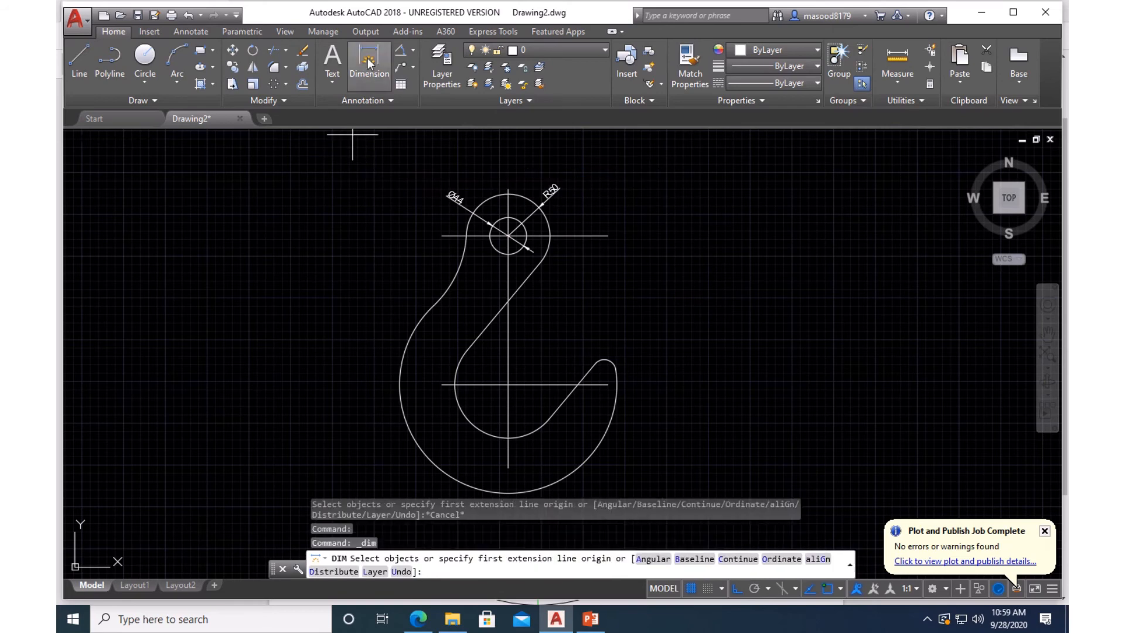
left_click(457, 273)
left_click(443, 262)
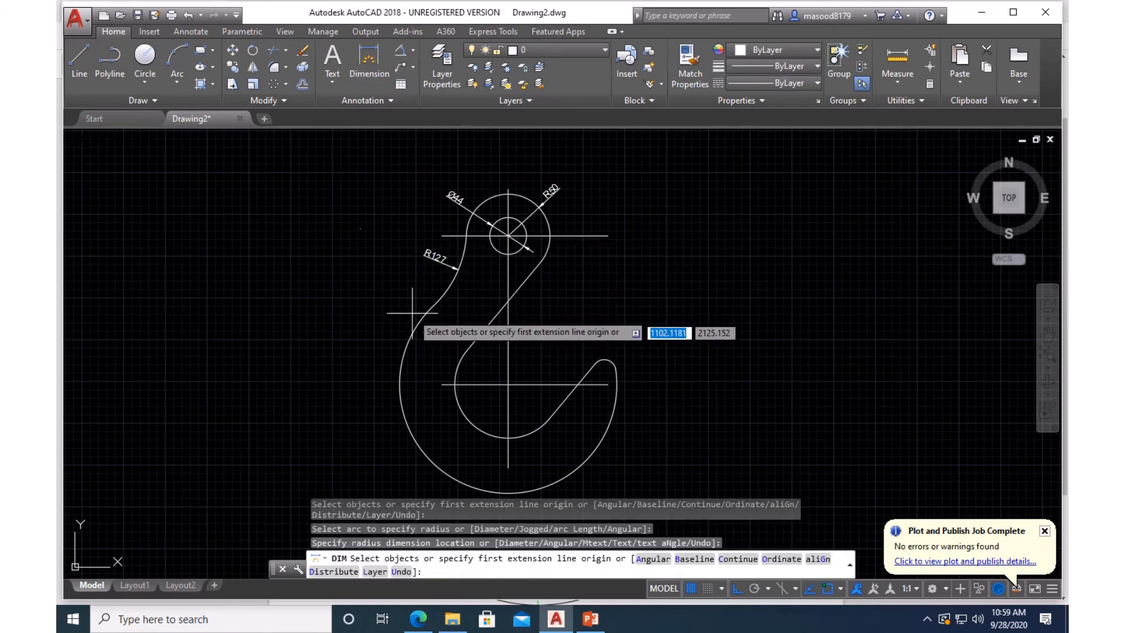
left_click(426, 450)
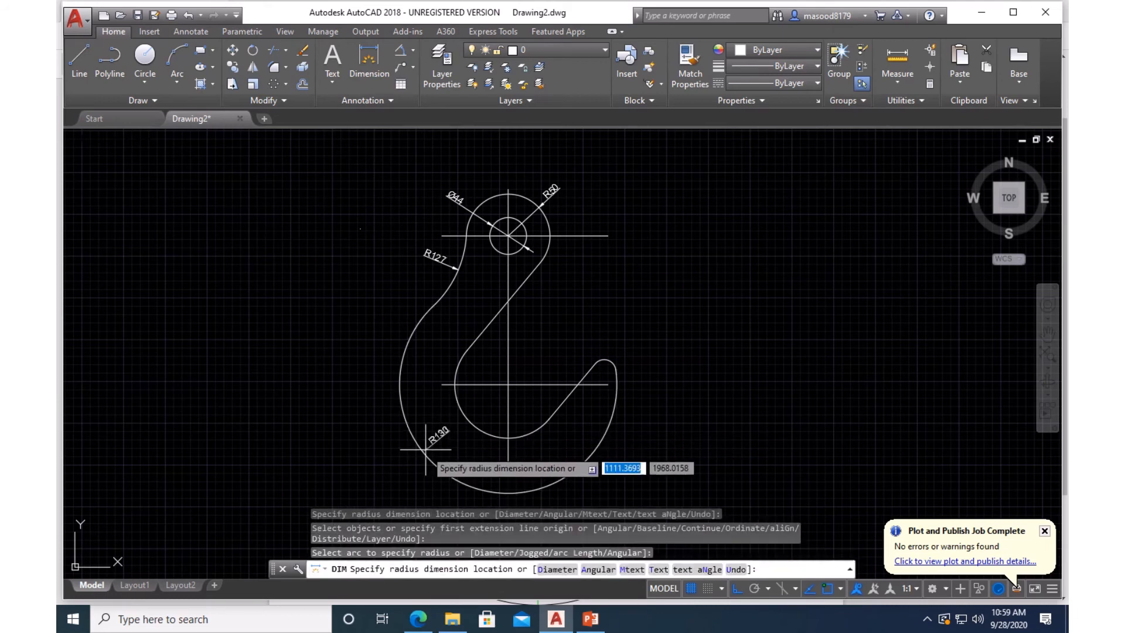
left_click(398, 445)
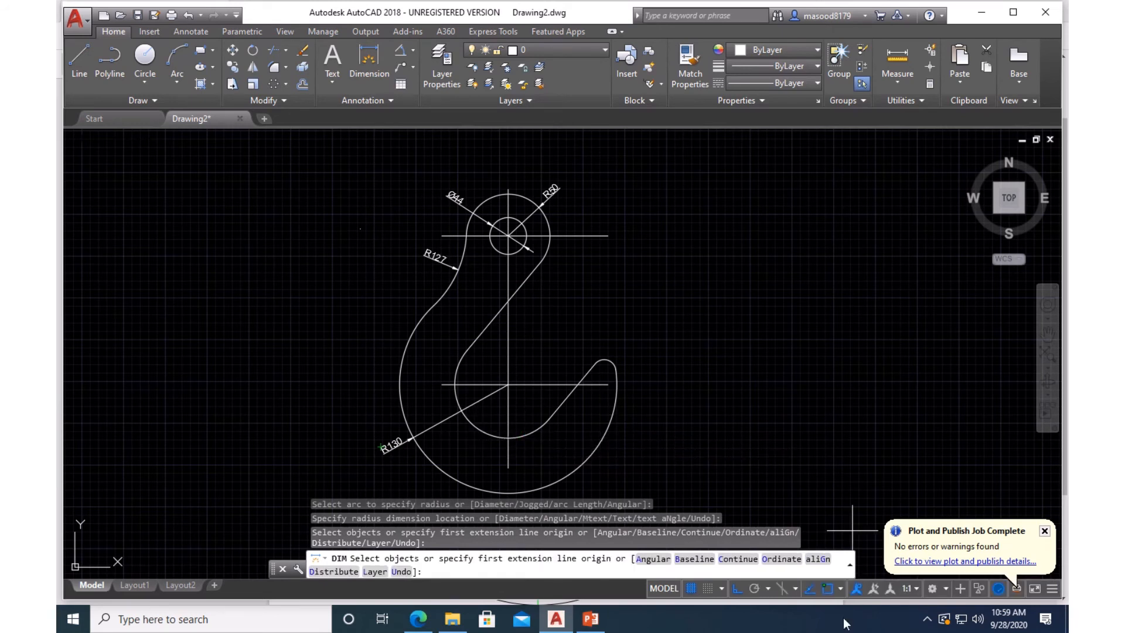
- Adjust the object snap options and dimension the radii of the hook's inner arc and the small tip arc
left_click(842, 588)
left_click(873, 498)
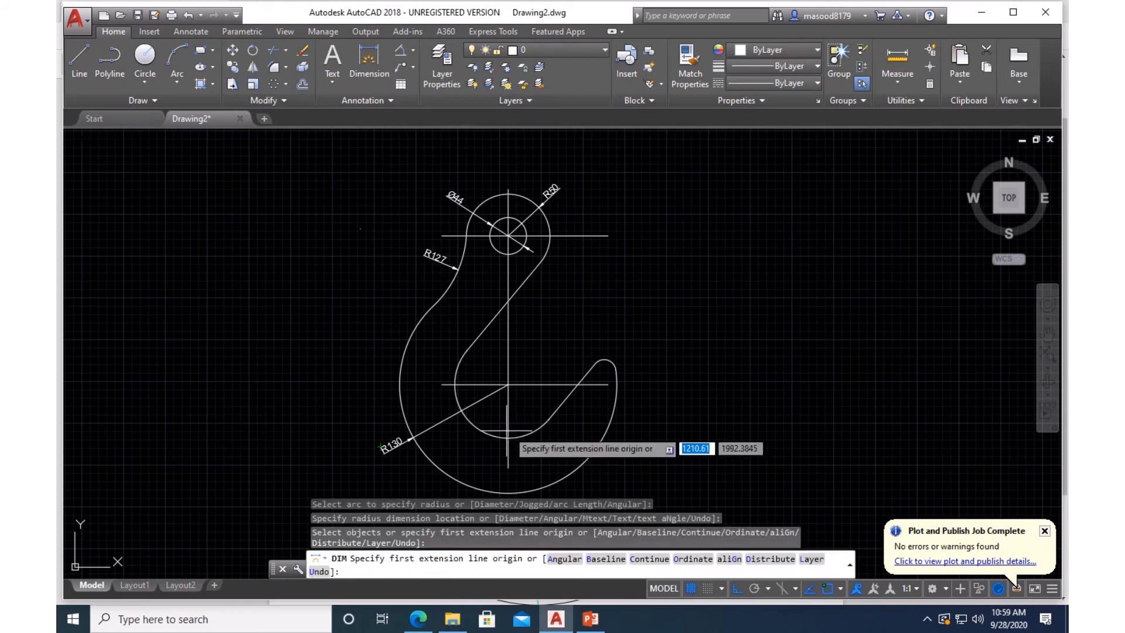
left_click(476, 428)
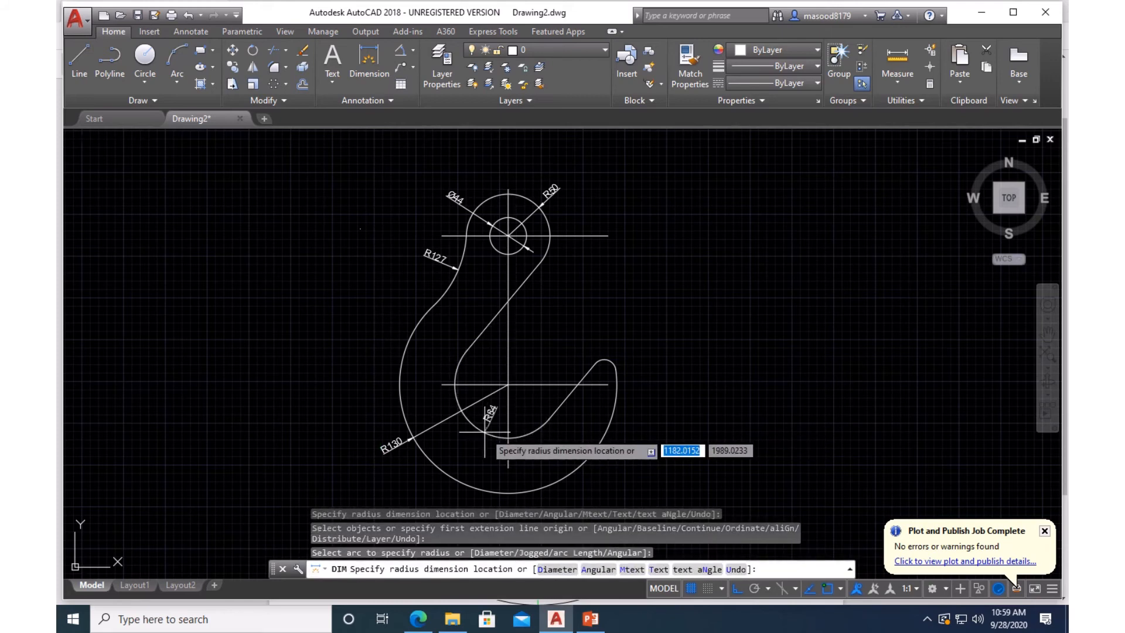
left_click(475, 439)
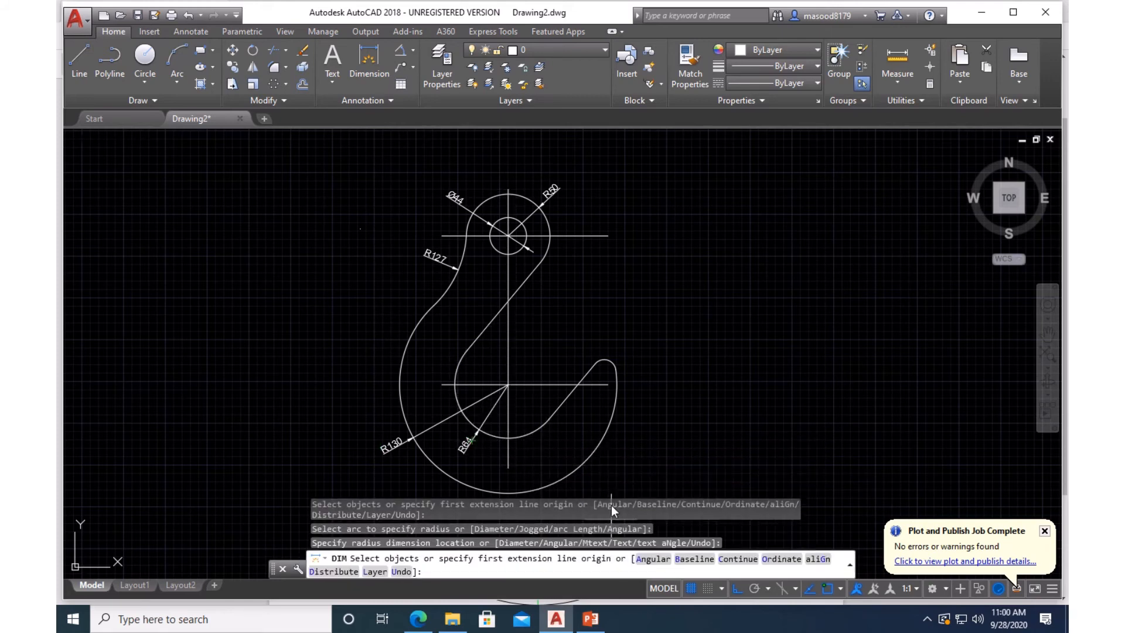
left_click(611, 368)
left_click(618, 349)
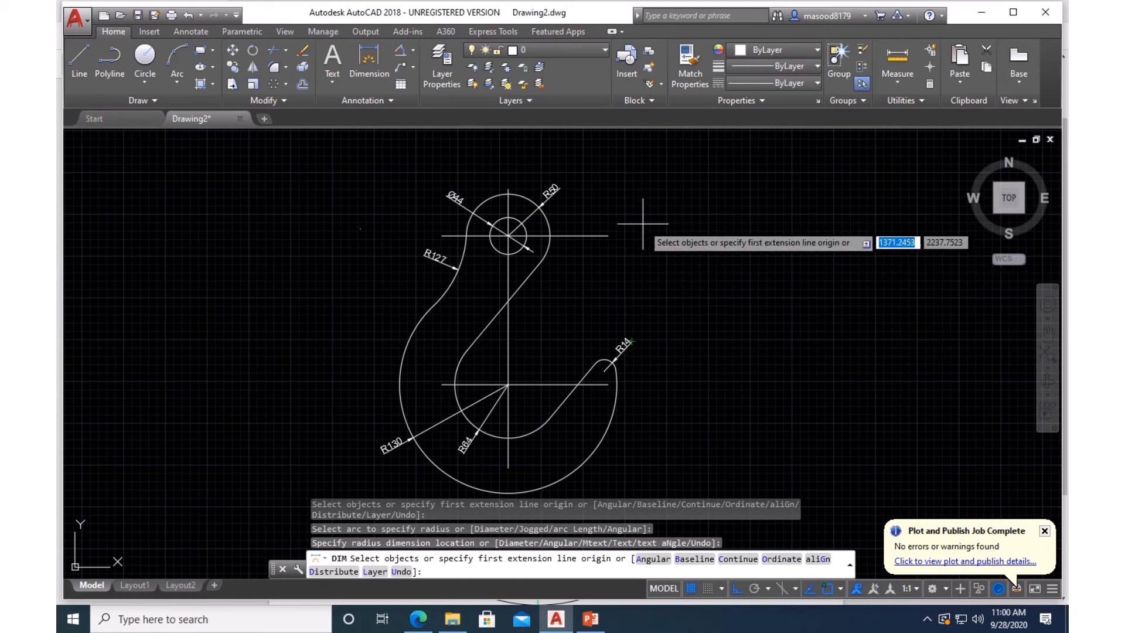
- Dimension the vertical distance between the upper and lower circle centres, placing the dimension line to the left of the hook
left_click(368, 59)
key("Return")
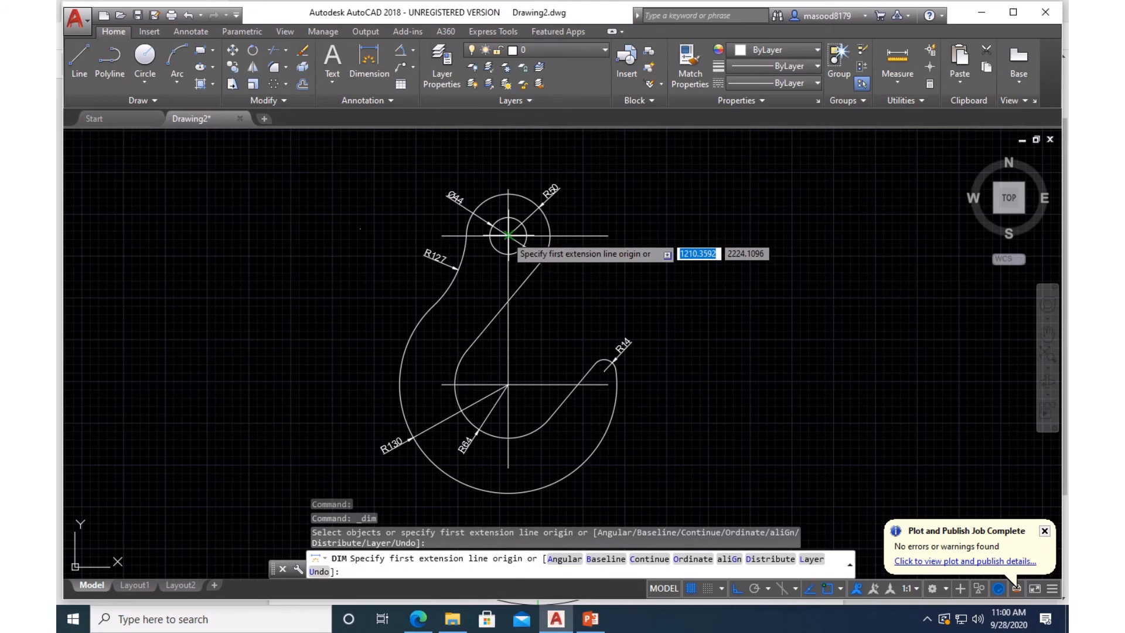
left_click(508, 236)
left_click(507, 384)
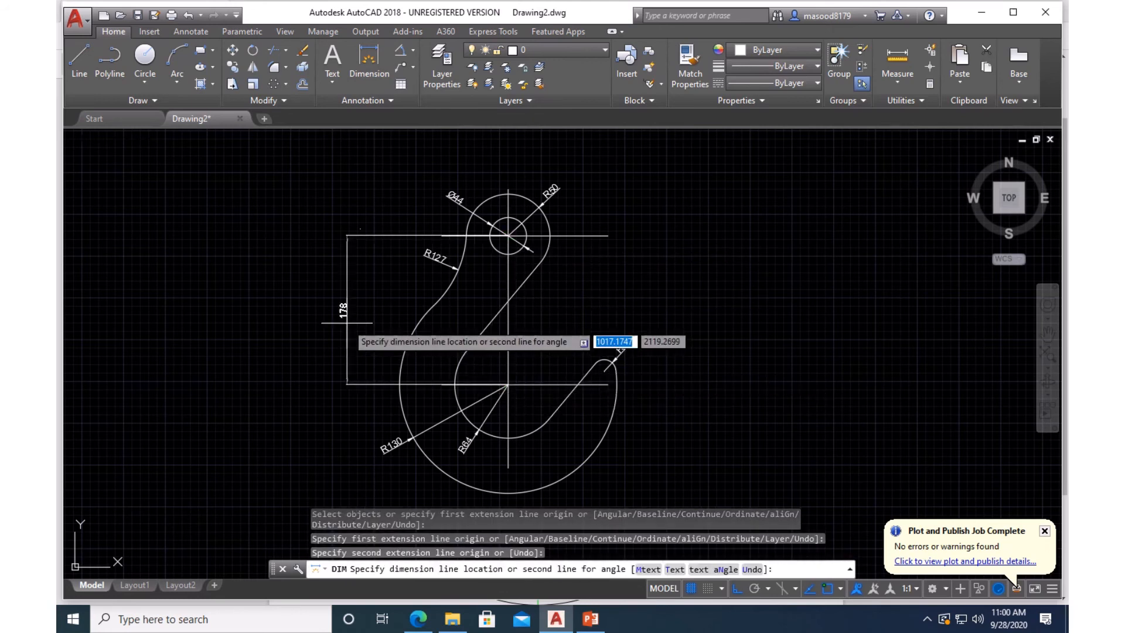
left_click(366, 331)
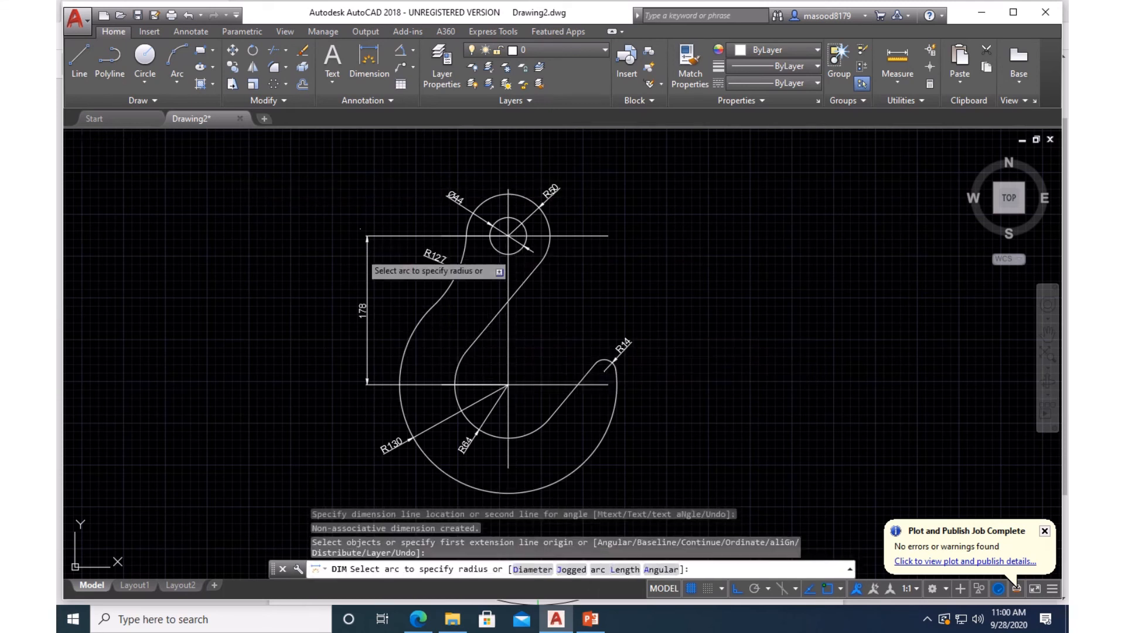
- Add an aligned dimension across the hook opening between the inner arc's two tangent points, placing it above the lower centre
left_click(368, 58)
key("Return")
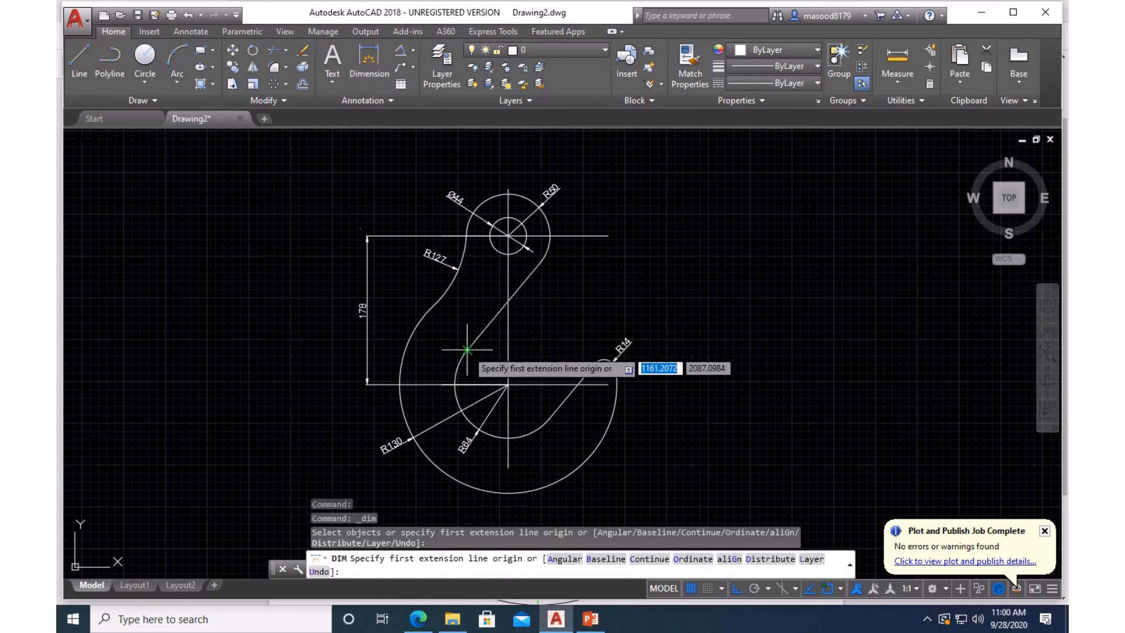
left_click(468, 350)
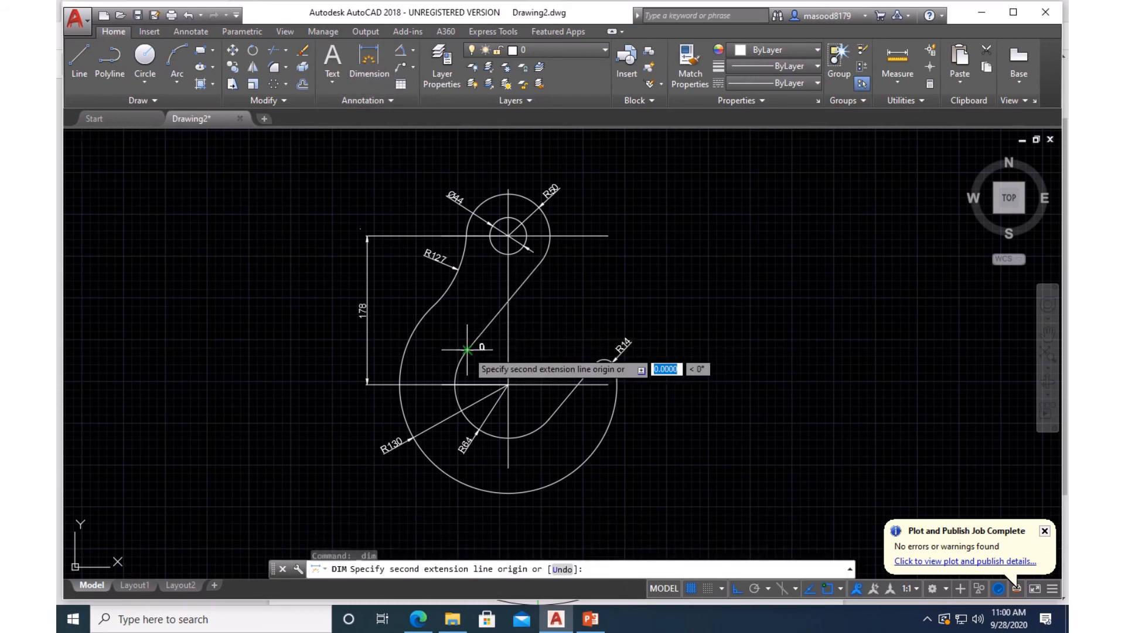
left_click(549, 418)
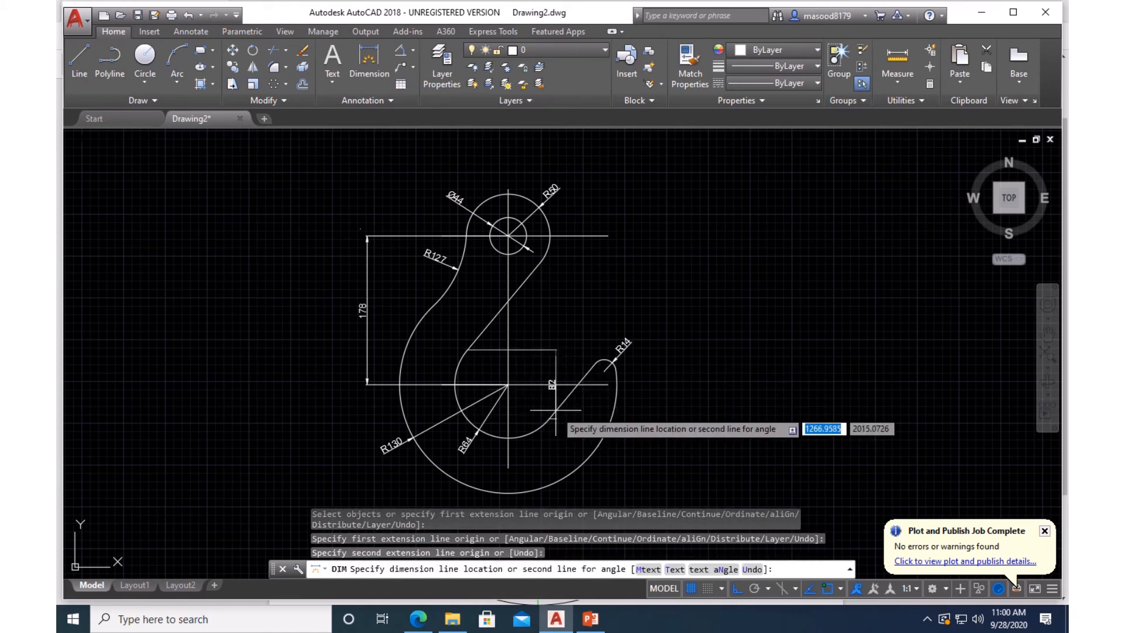
left_click(539, 366)
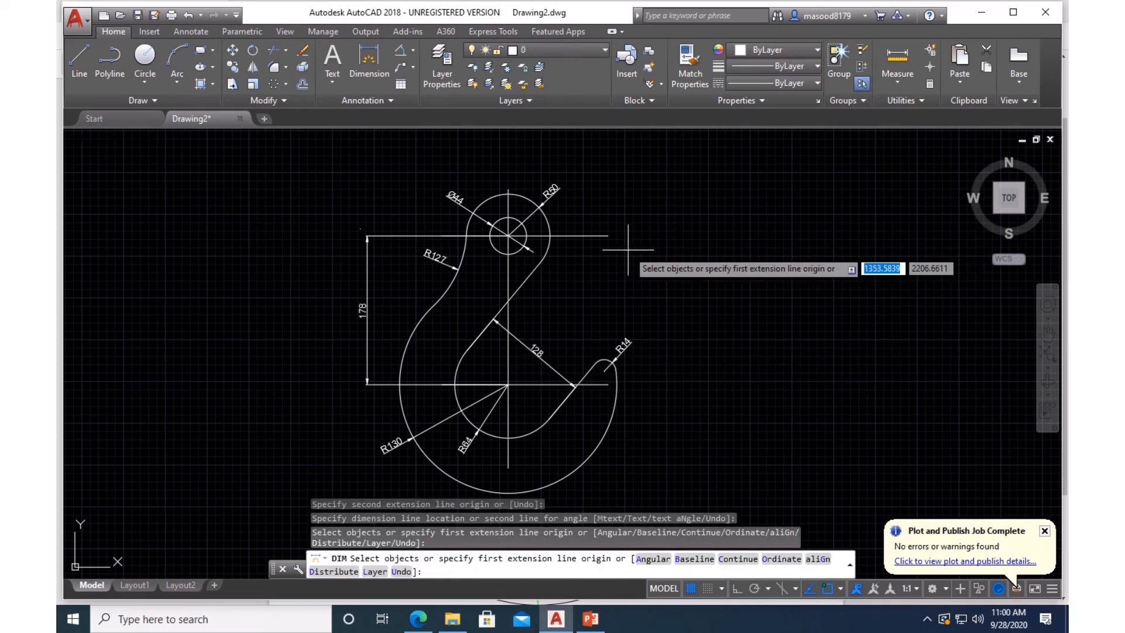
- Add the multiline text "CRANE HOOK" with a text height of 5 to the right of the hook's upper part
scroll(691, 363, "down", 2)
scroll(697, 359, "up", 2)
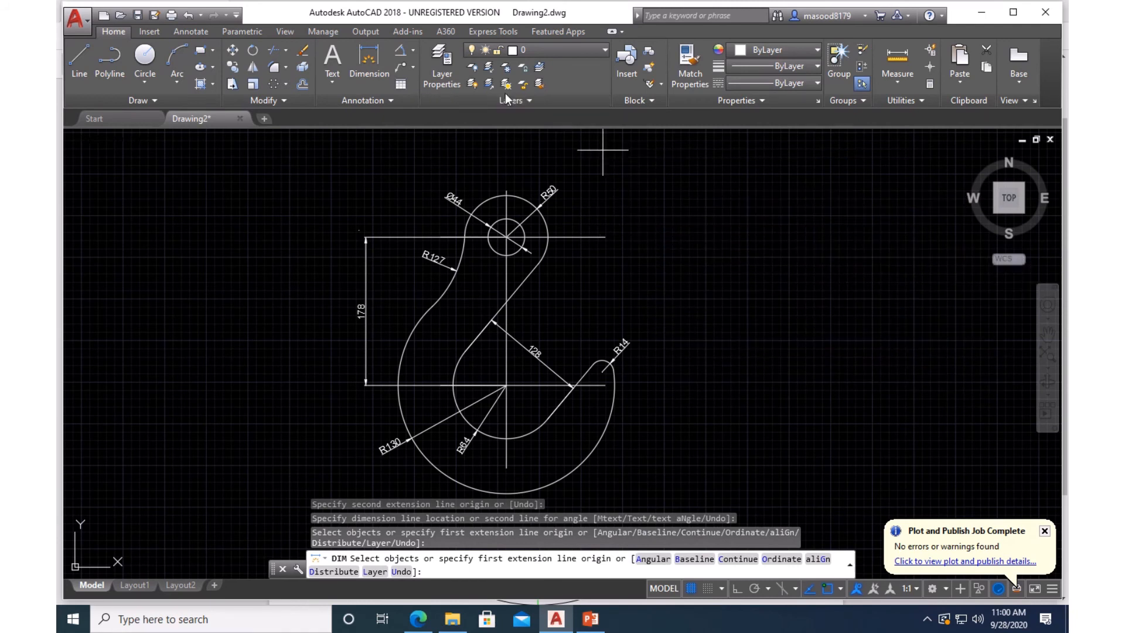
left_click(336, 58)
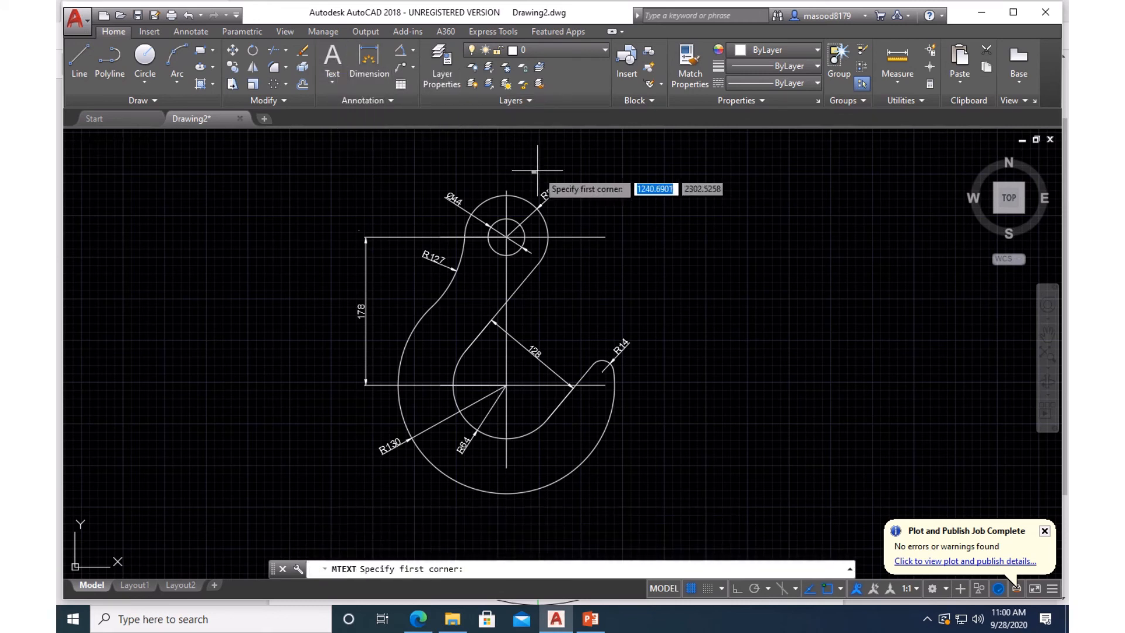
left_click(625, 255)
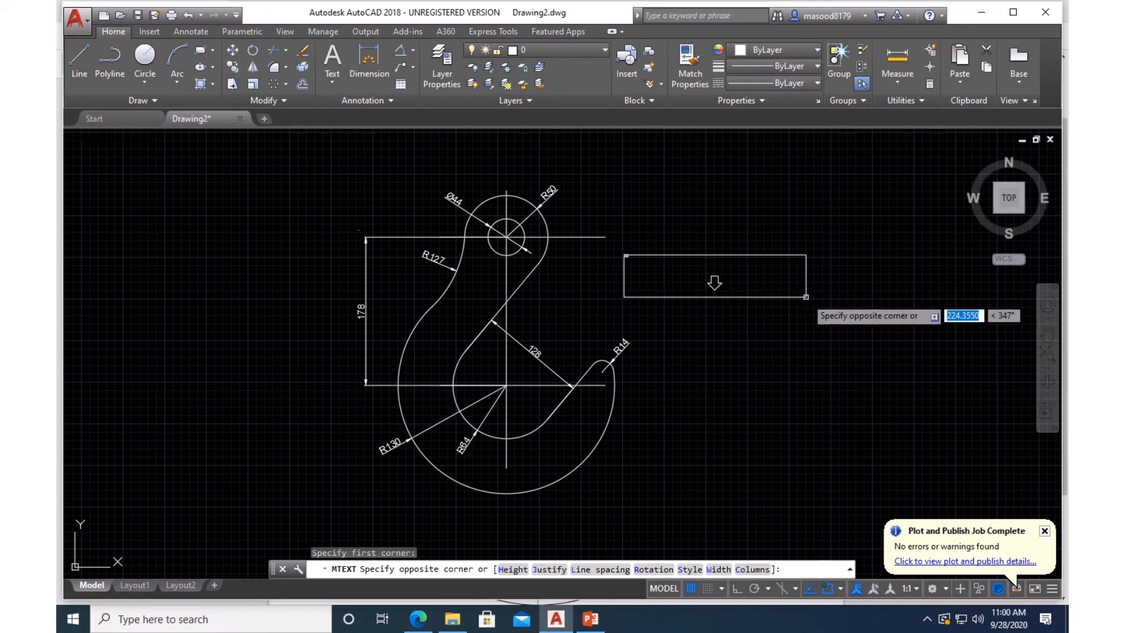
left_click(806, 297)
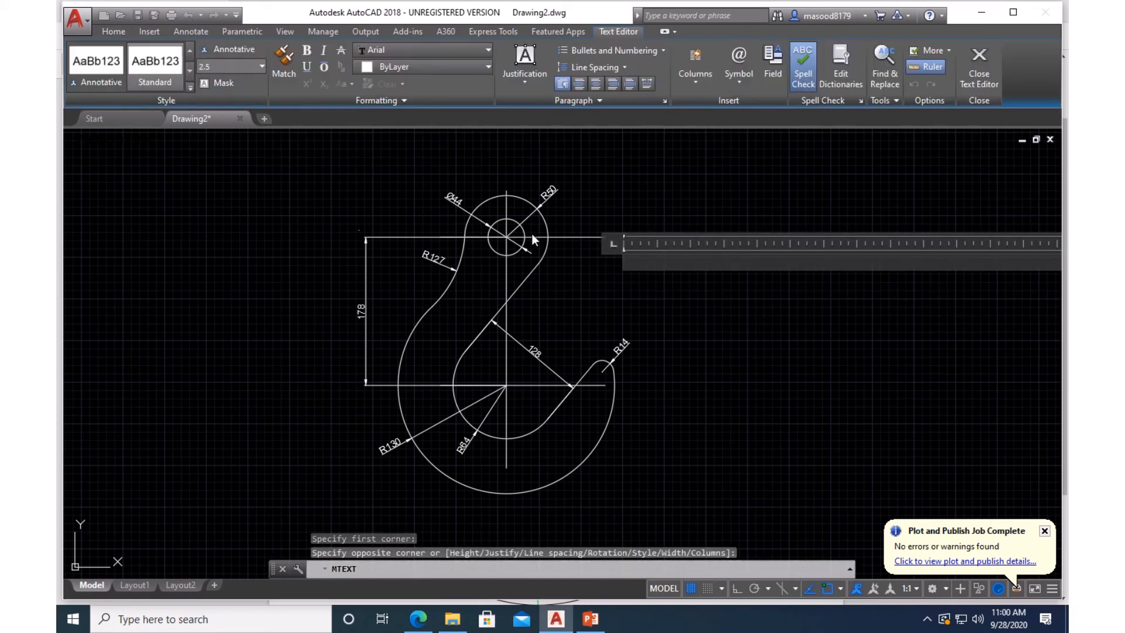
left_click(205, 67)
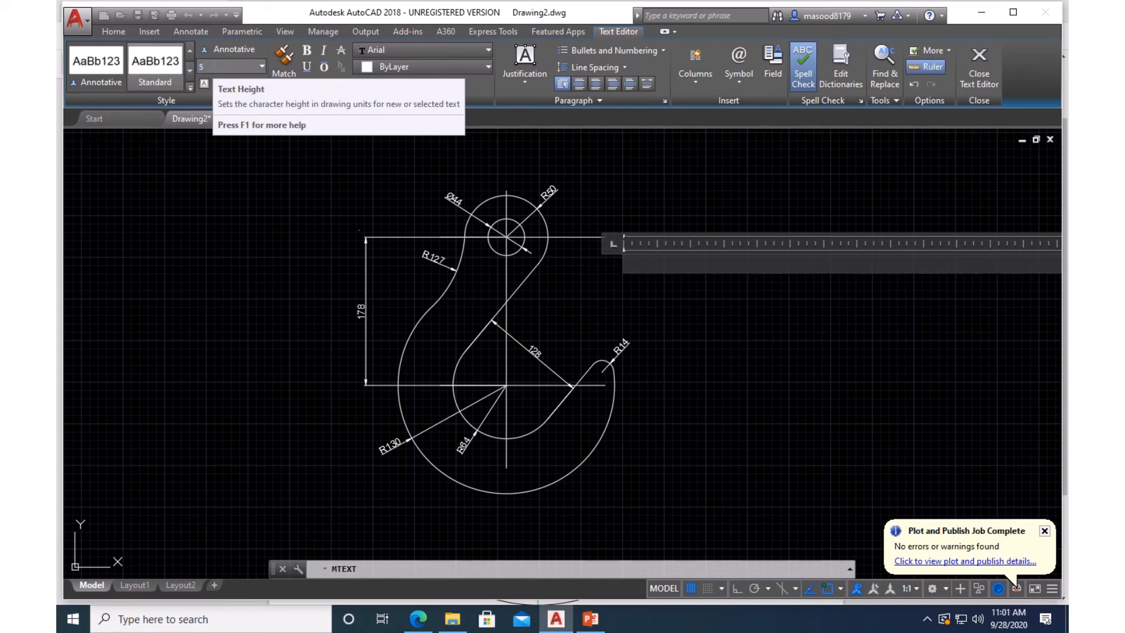
type("CRANE HOOK")
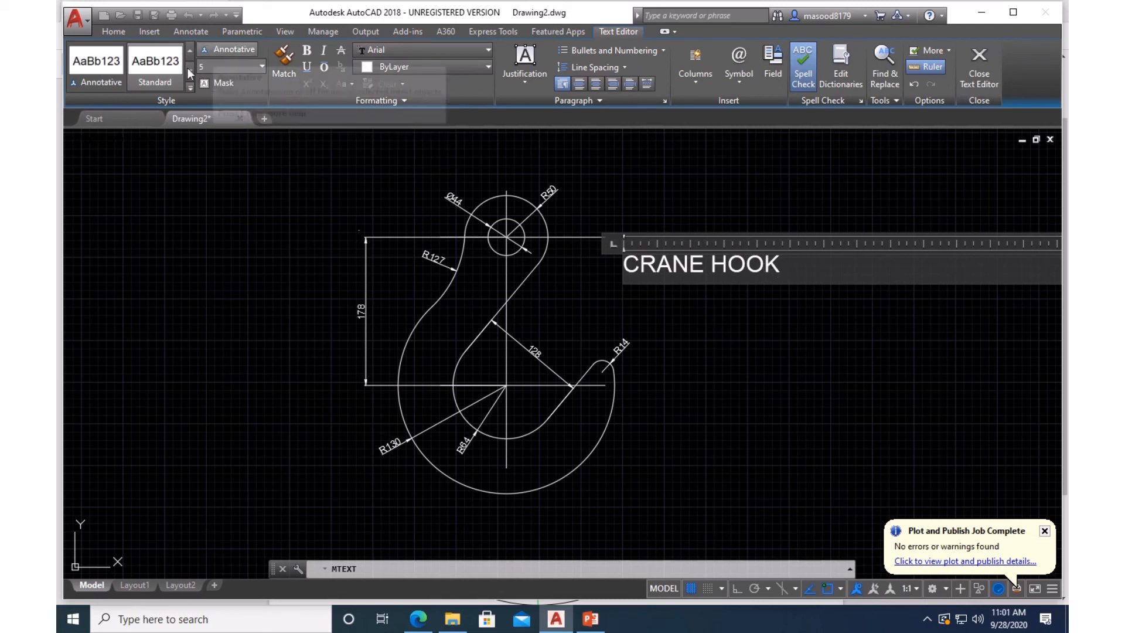
left_click(262, 303)
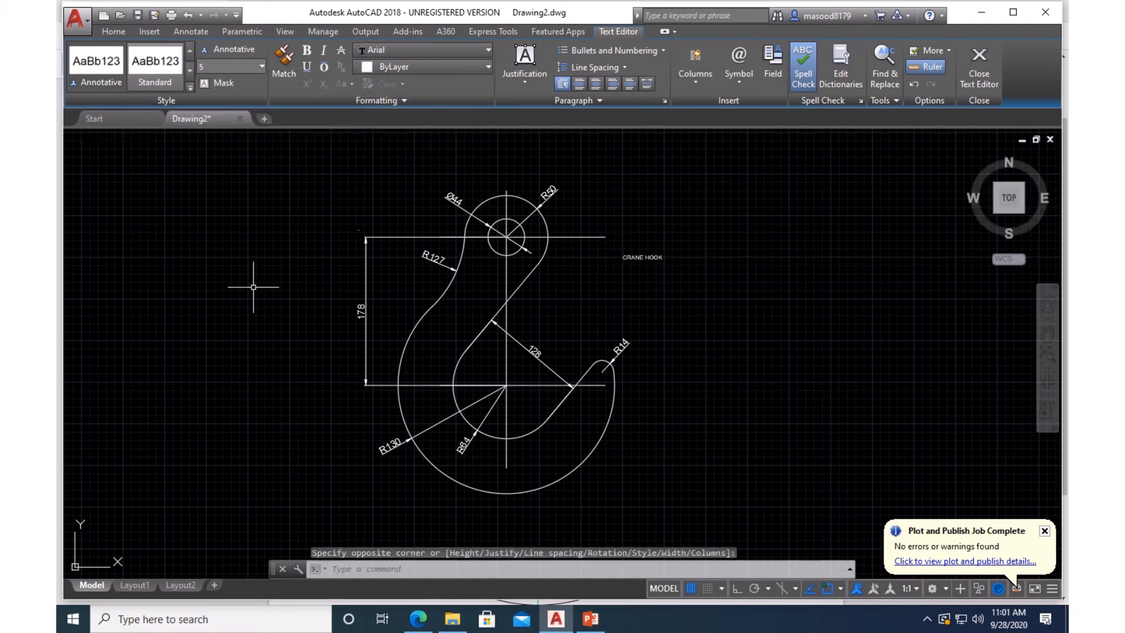
- Change the CRANE HOOK text's height to 10 and finish editing it
double_click(639, 257)
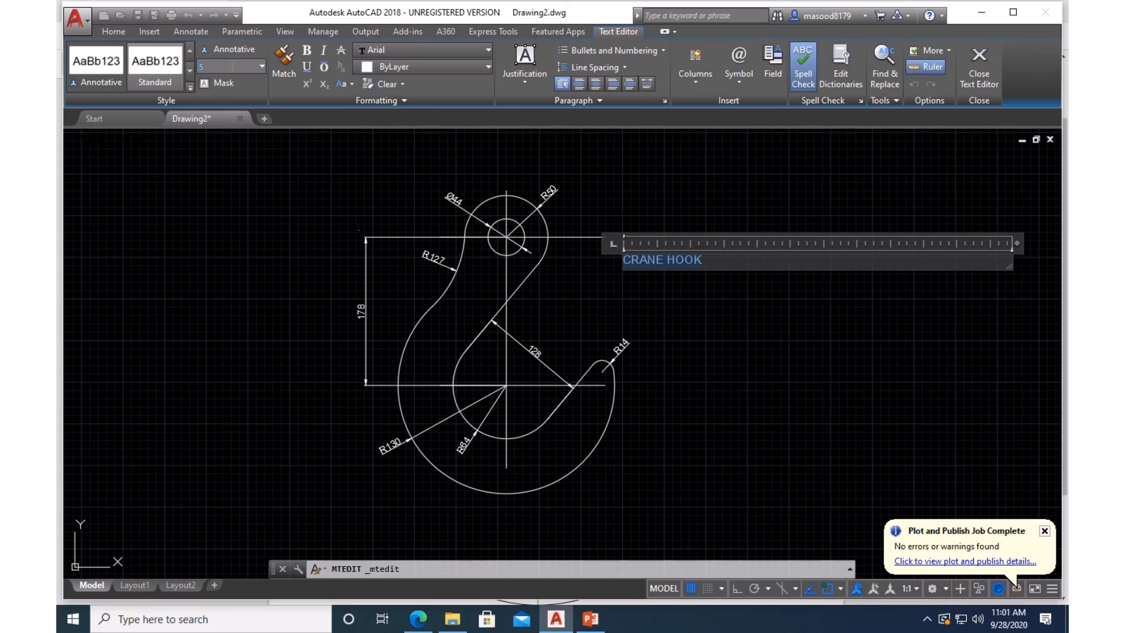
type("10")
key("Return")
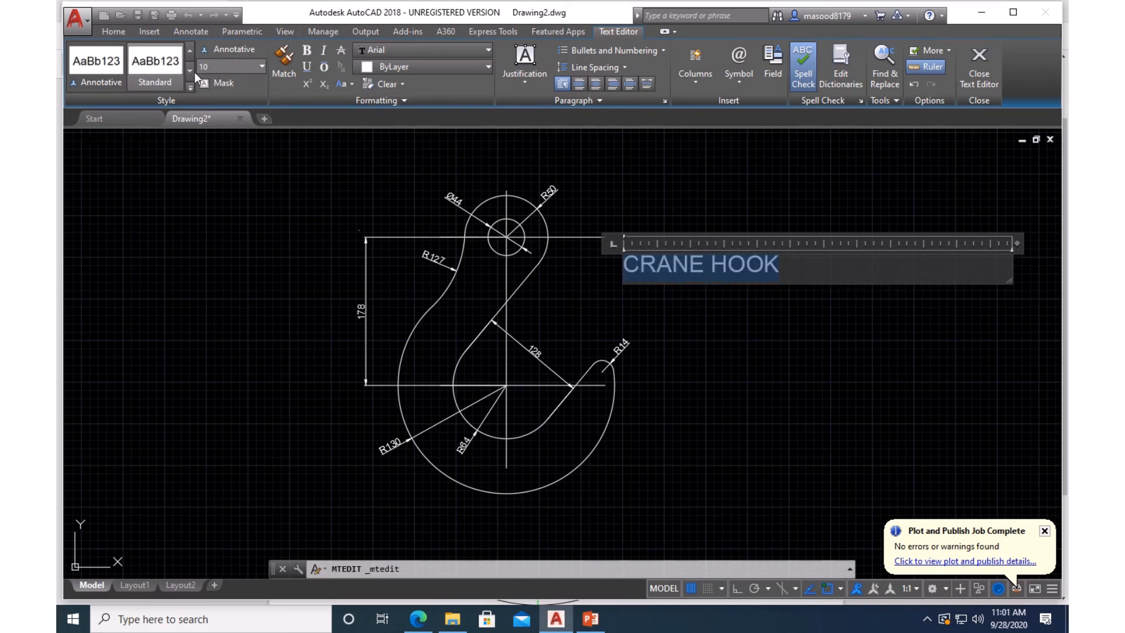
left_click(234, 230)
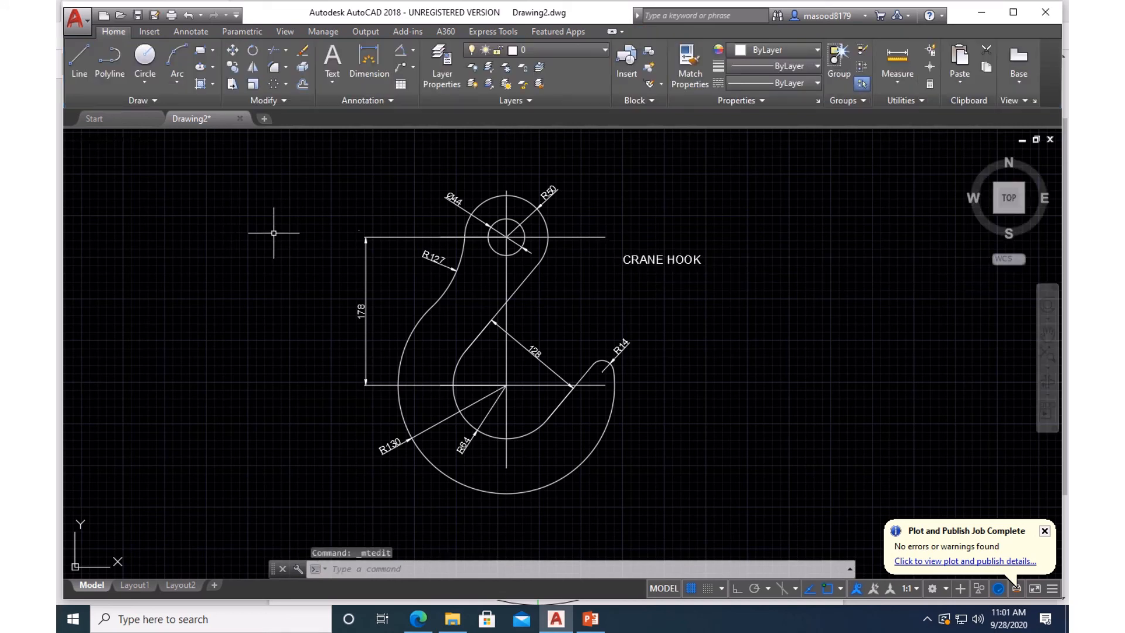
- Start plotting the drawing with the Microsoft Print to PDF printer and Letter paper size
left_click(171, 16)
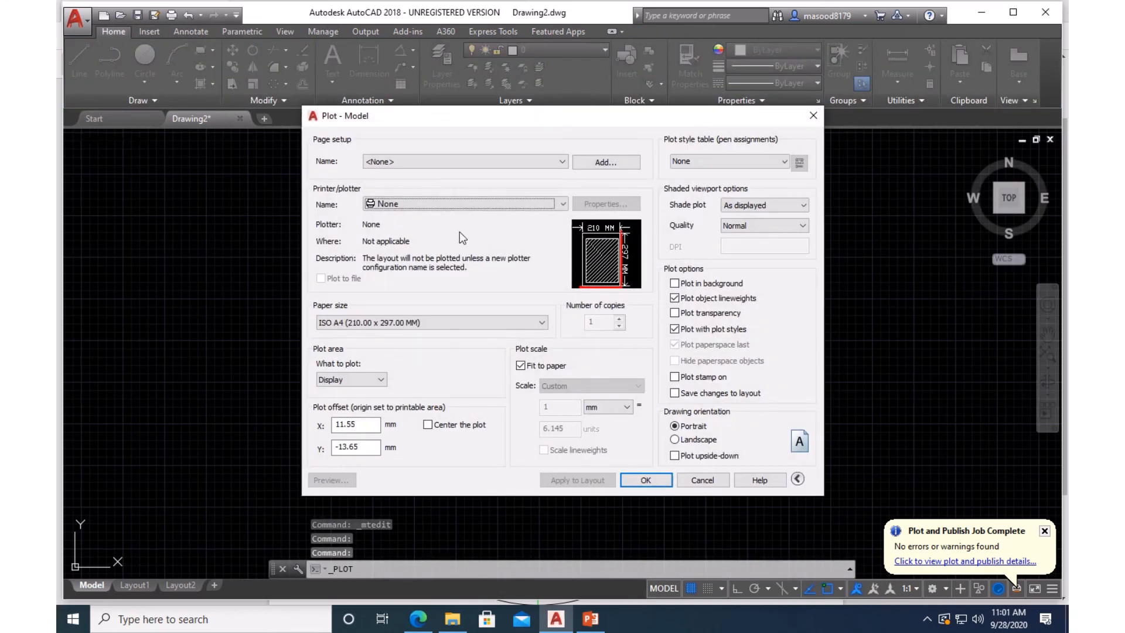
left_click(564, 204)
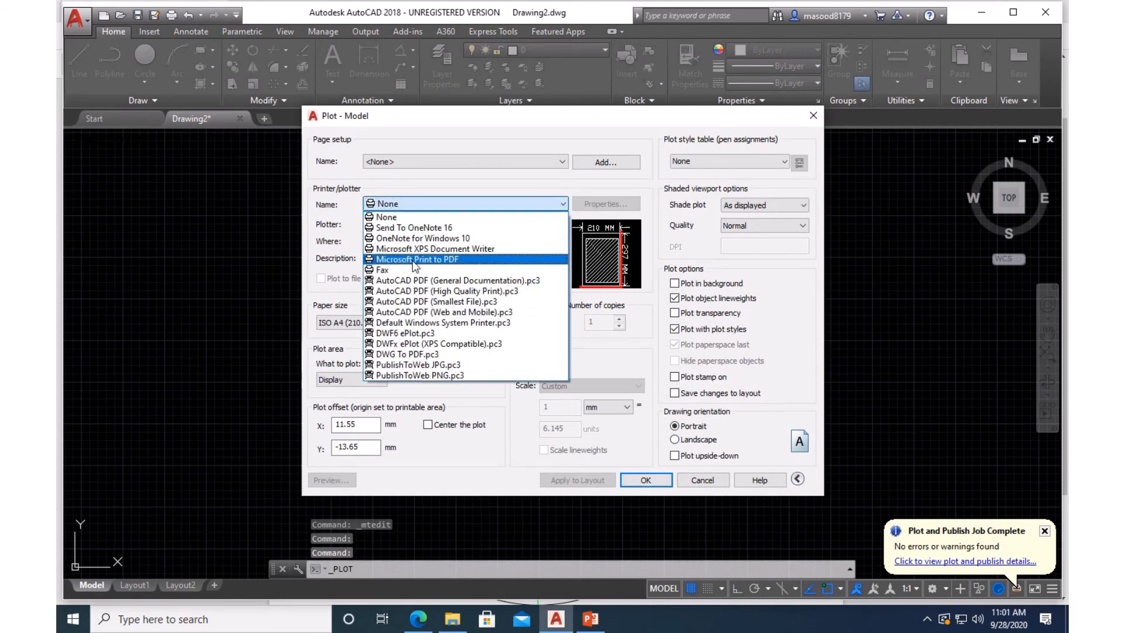
left_click(413, 259)
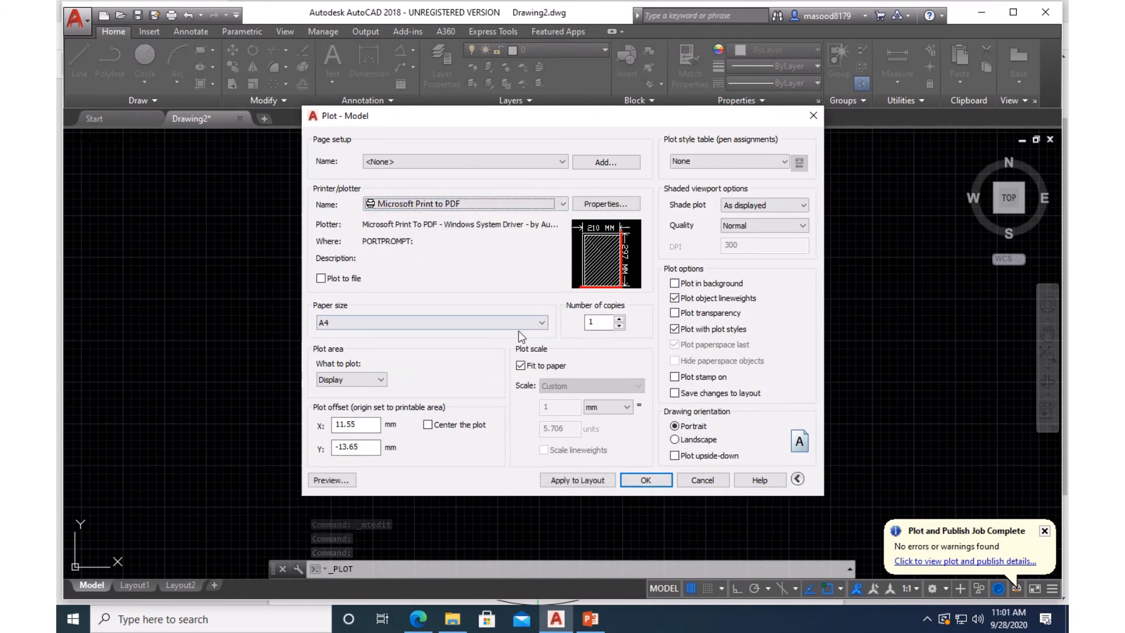
left_click(542, 323)
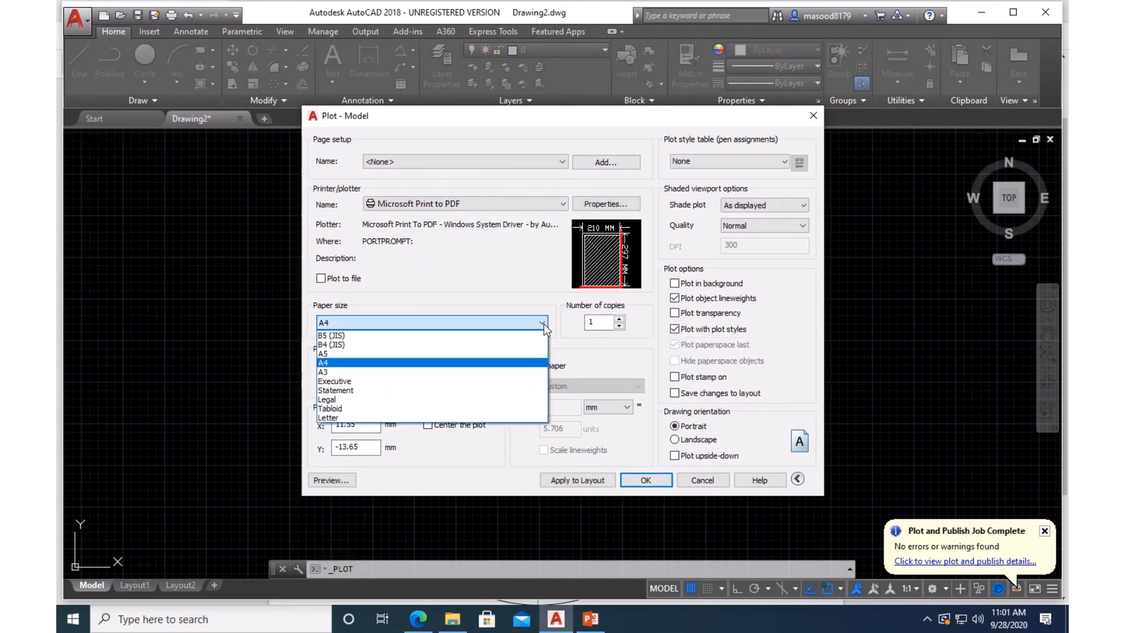
left_click(338, 417)
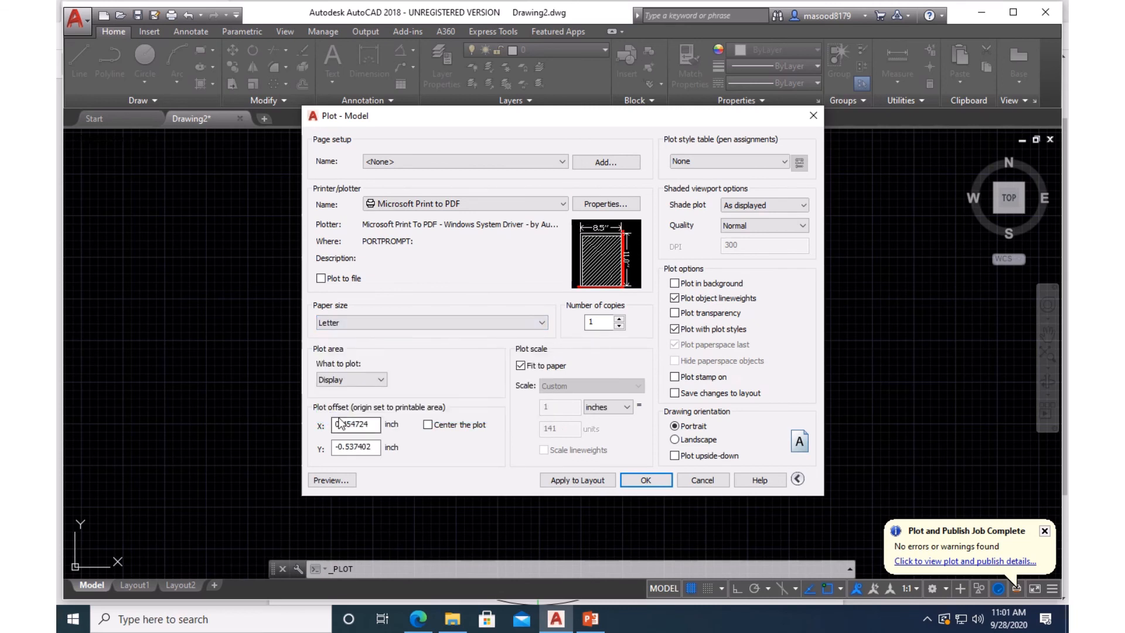
- Set the plot area to a window enclosing the whole dimensioned hook and its title, and center the plot
left_click(381, 380)
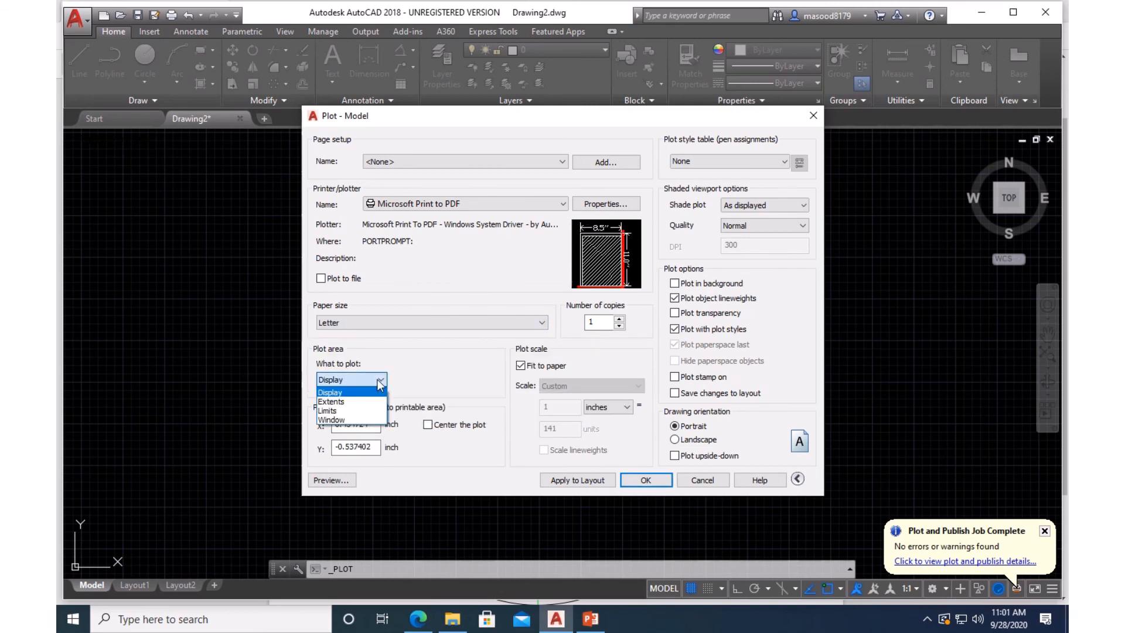
left_click(330, 419)
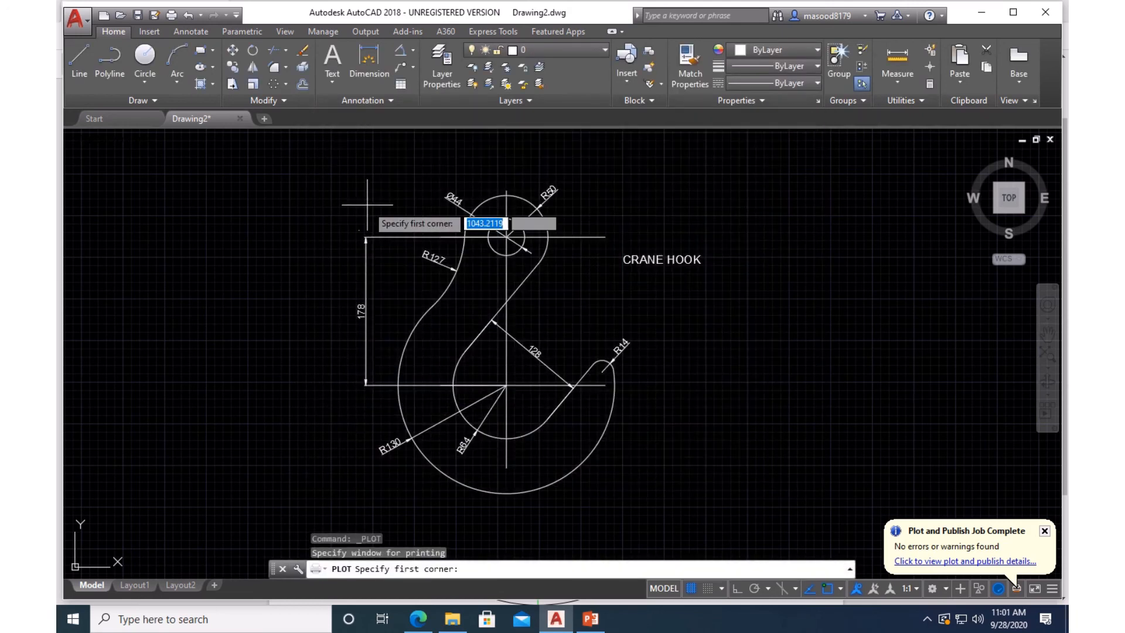
left_click(327, 151)
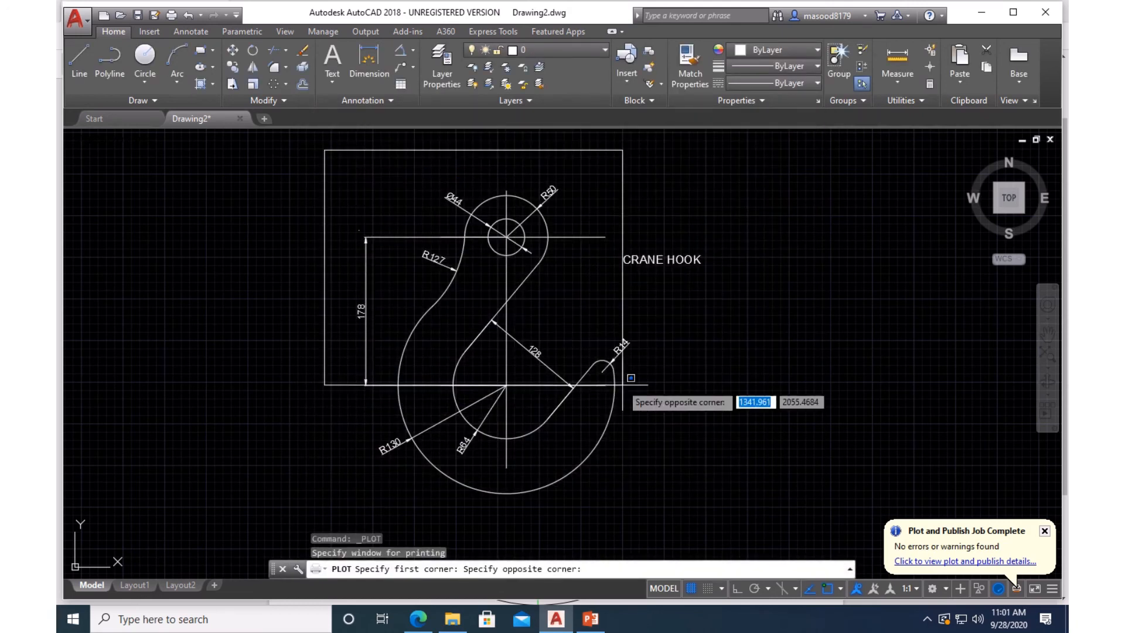
left_click(727, 529)
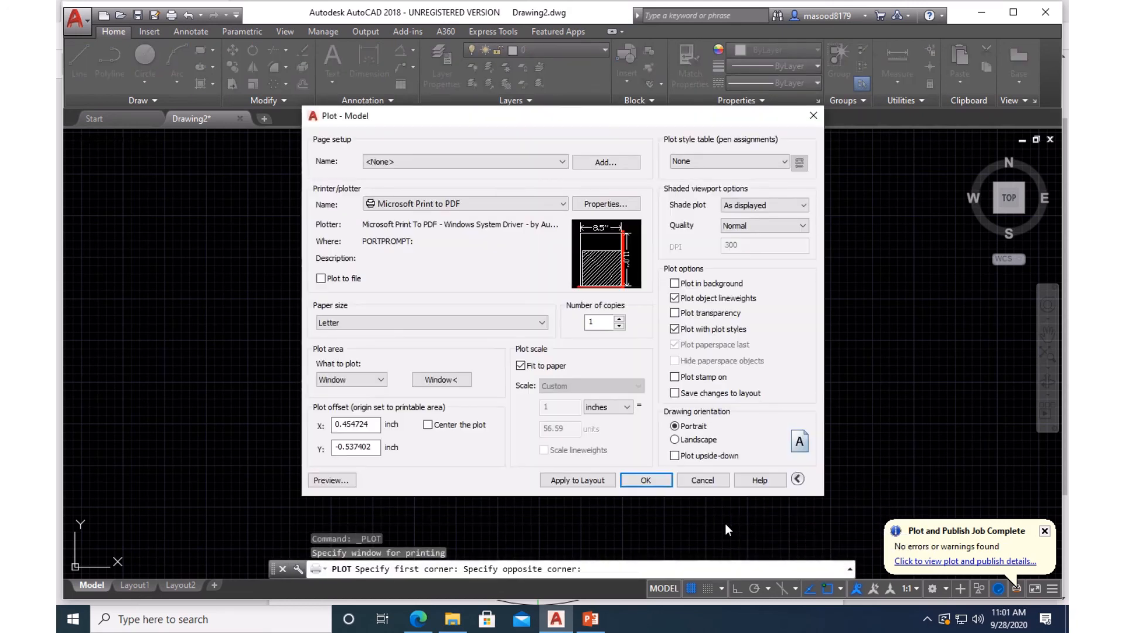
left_click(428, 425)
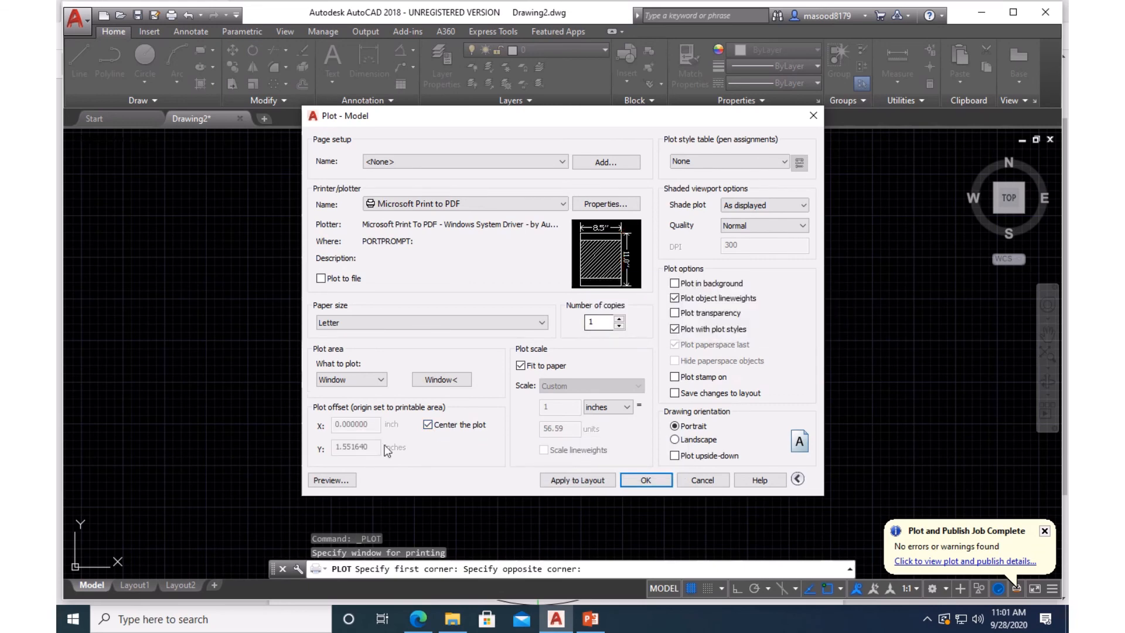
- Preview the plot on the page, then leave the plot setup without printing
left_click(331, 480)
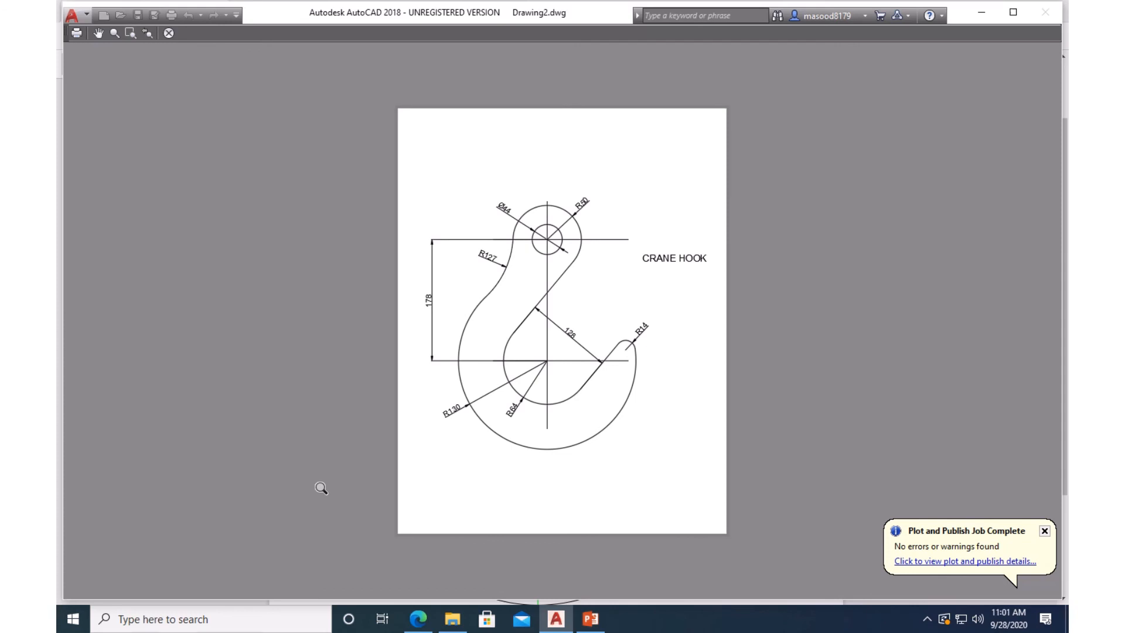
key("Escape")
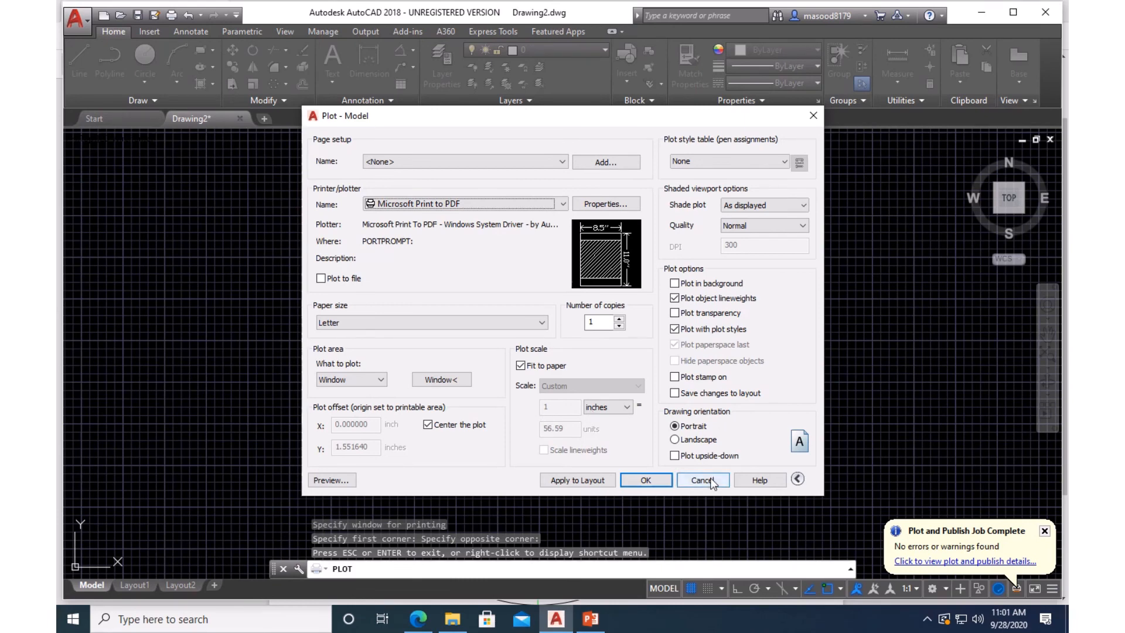
left_click(561, 203)
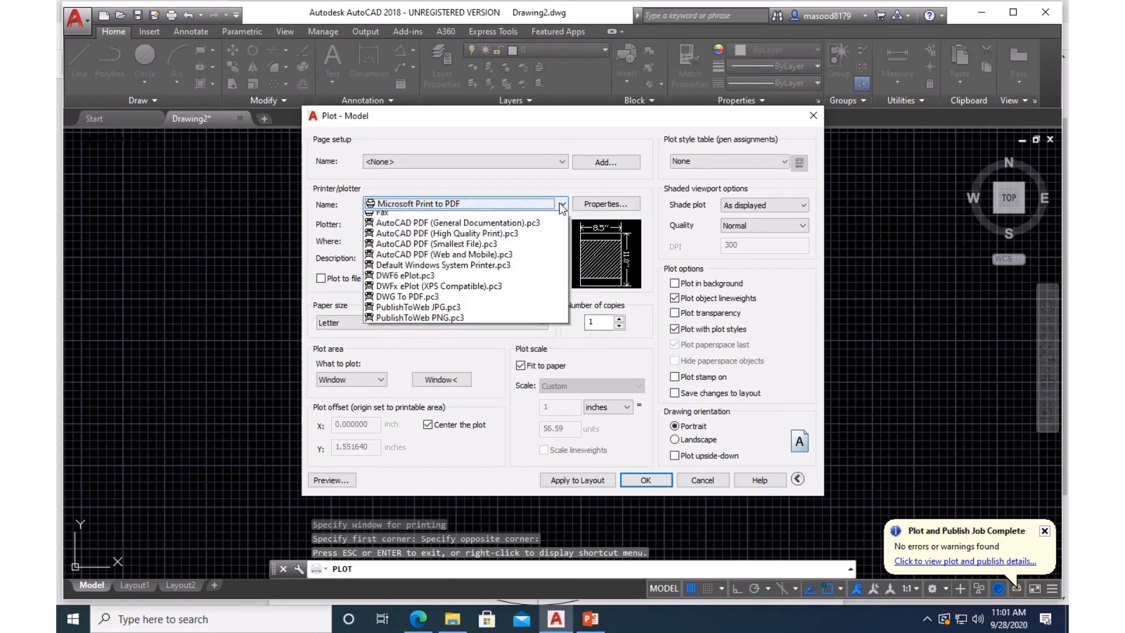
left_click(690, 477)
left_click(694, 480)
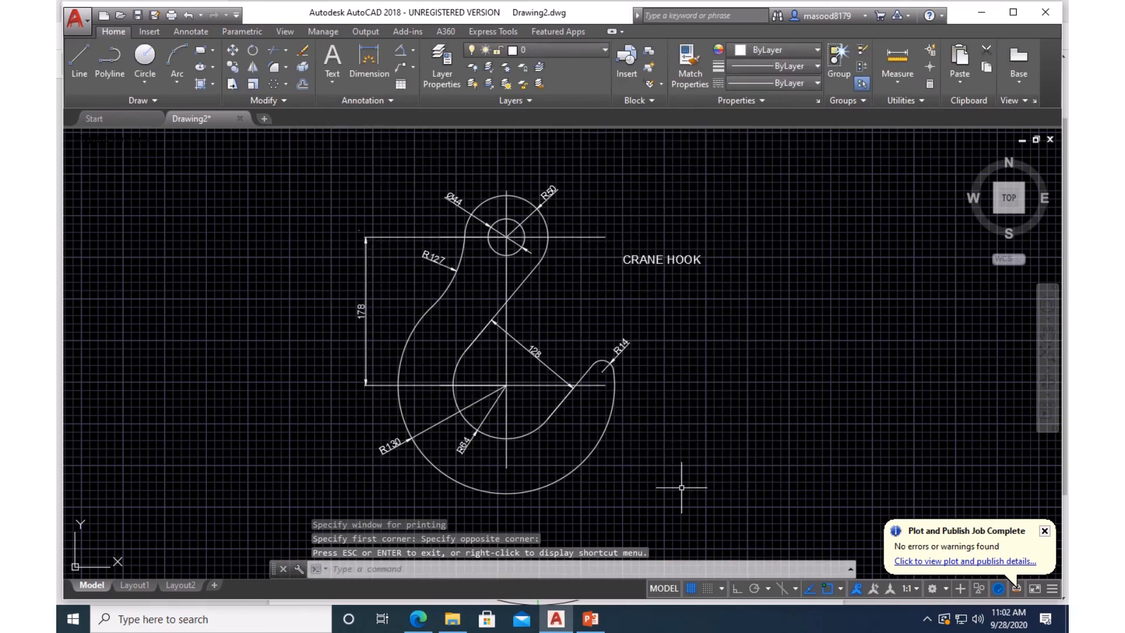
left_click(592, 619)
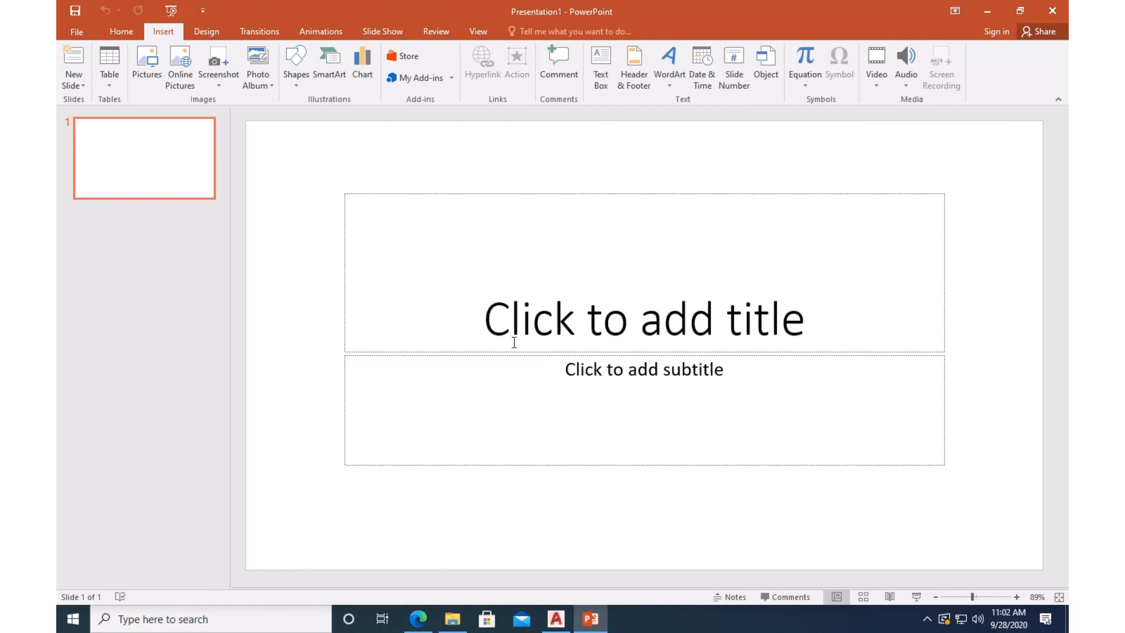
mouse_move(635, 8)
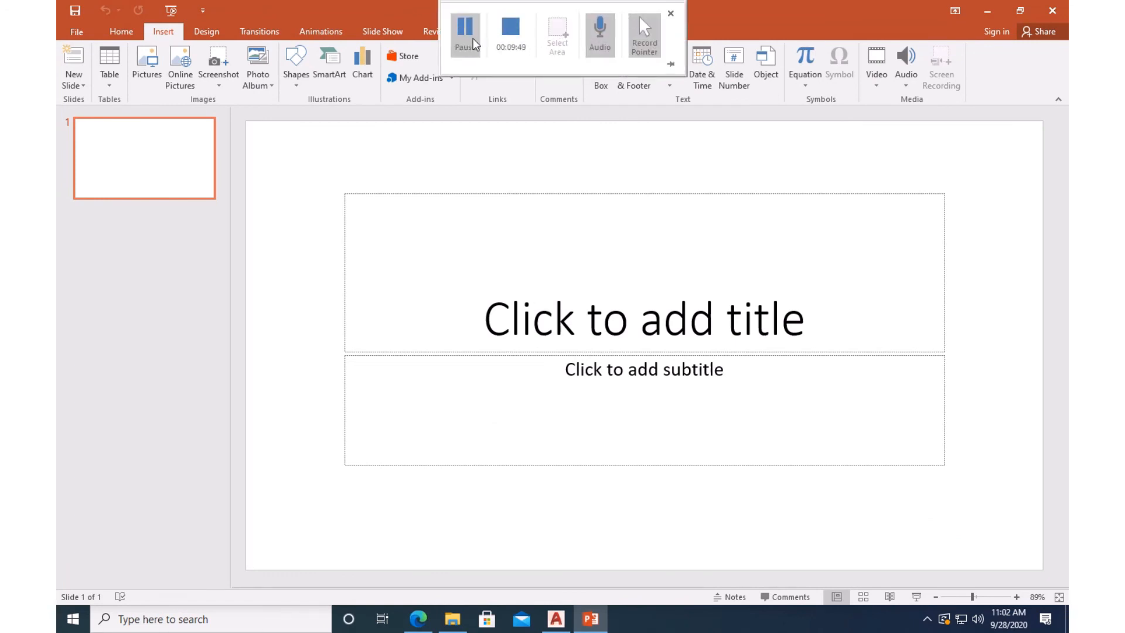